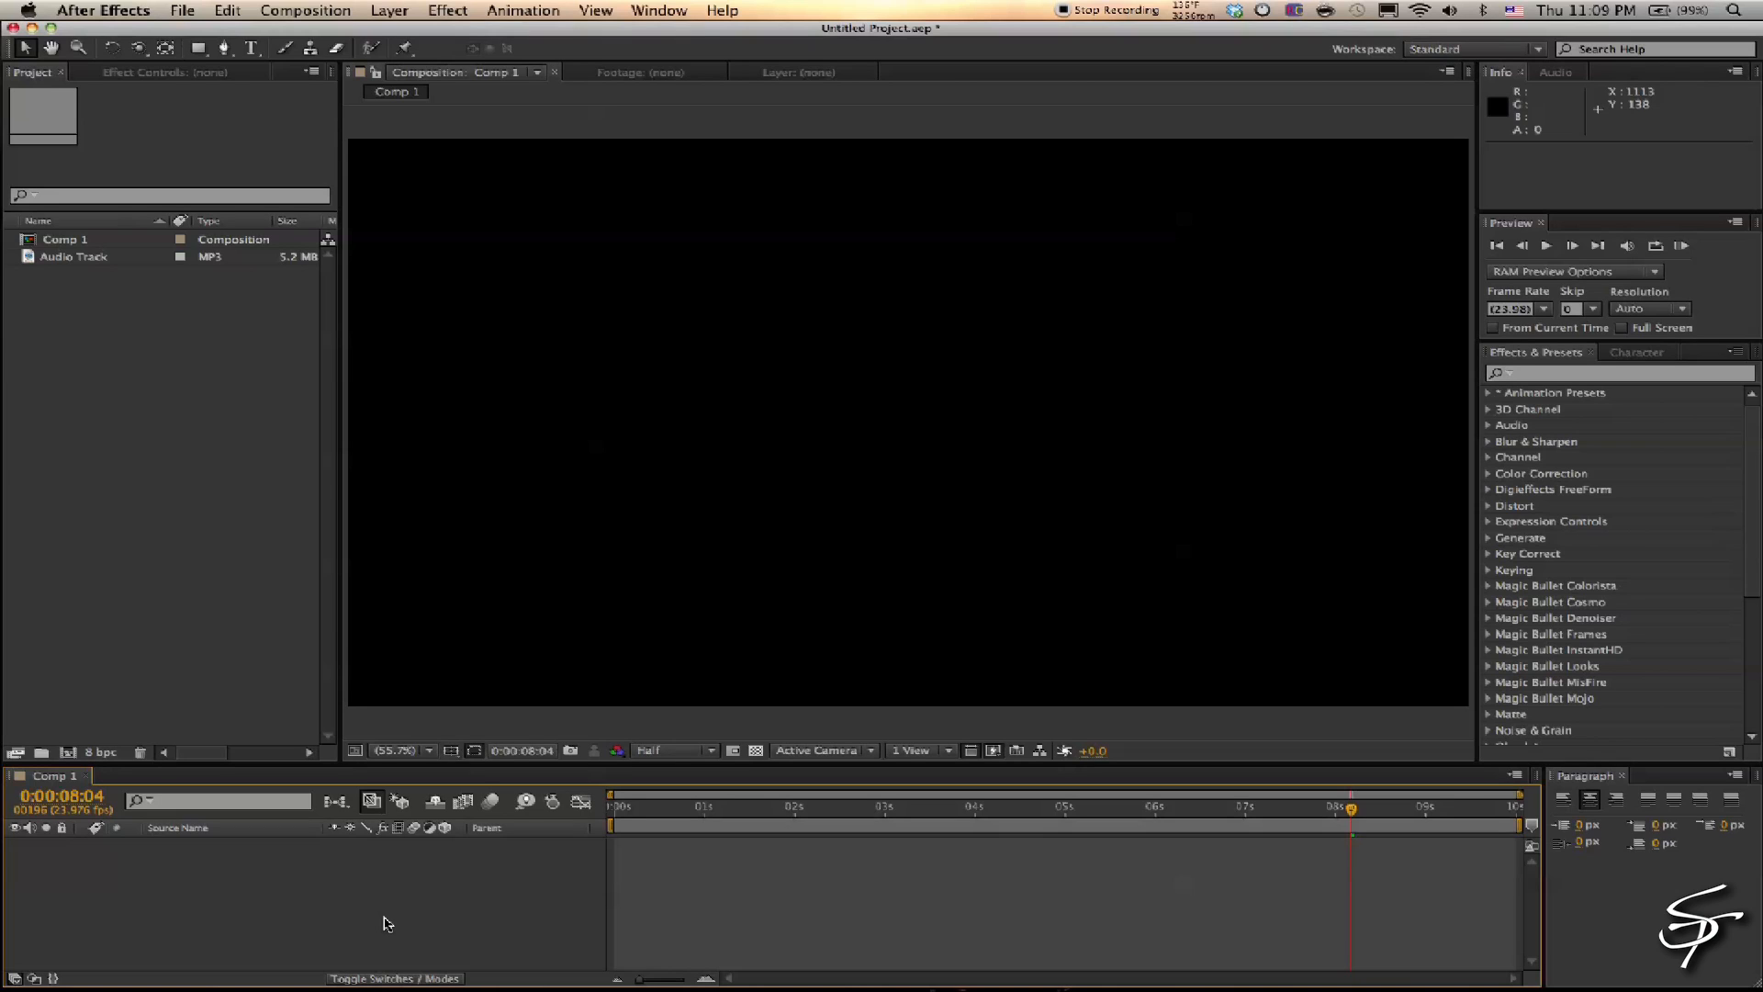
Create a black 1920 x 1080 px solid layer named FLARE in Comp 1
left_click(406, 10)
mouse_move(407, 41)
left_click(677, 56)
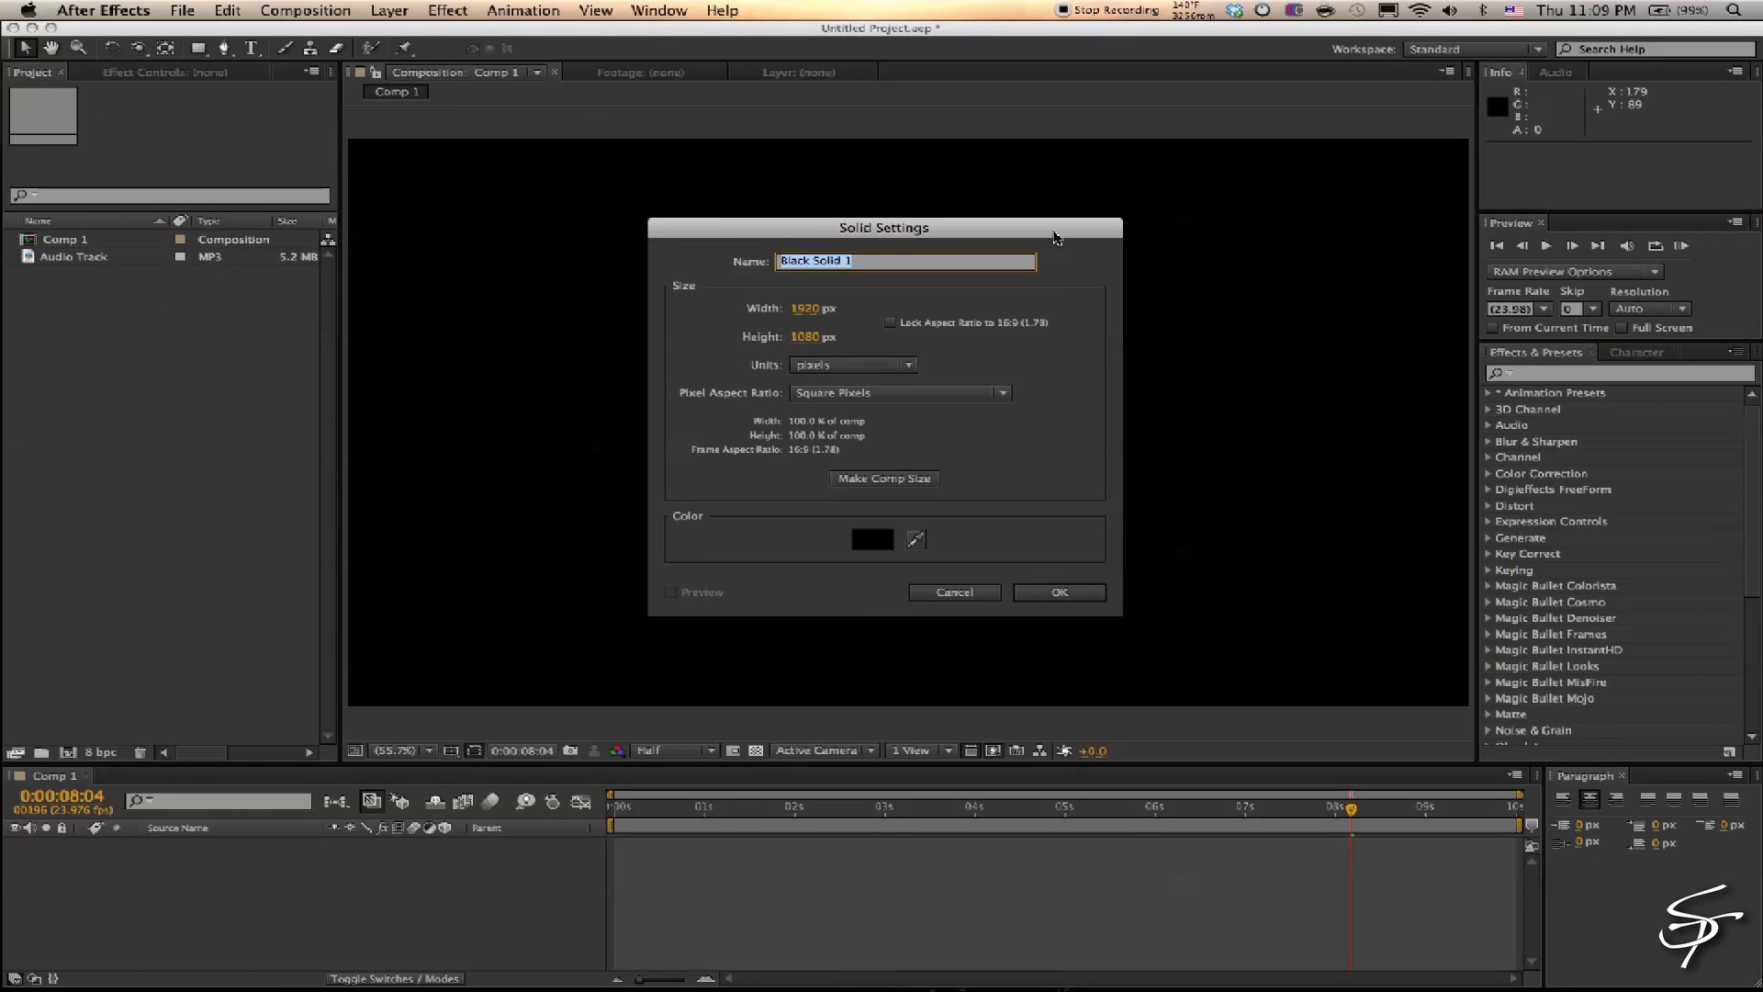
type("FLARE")
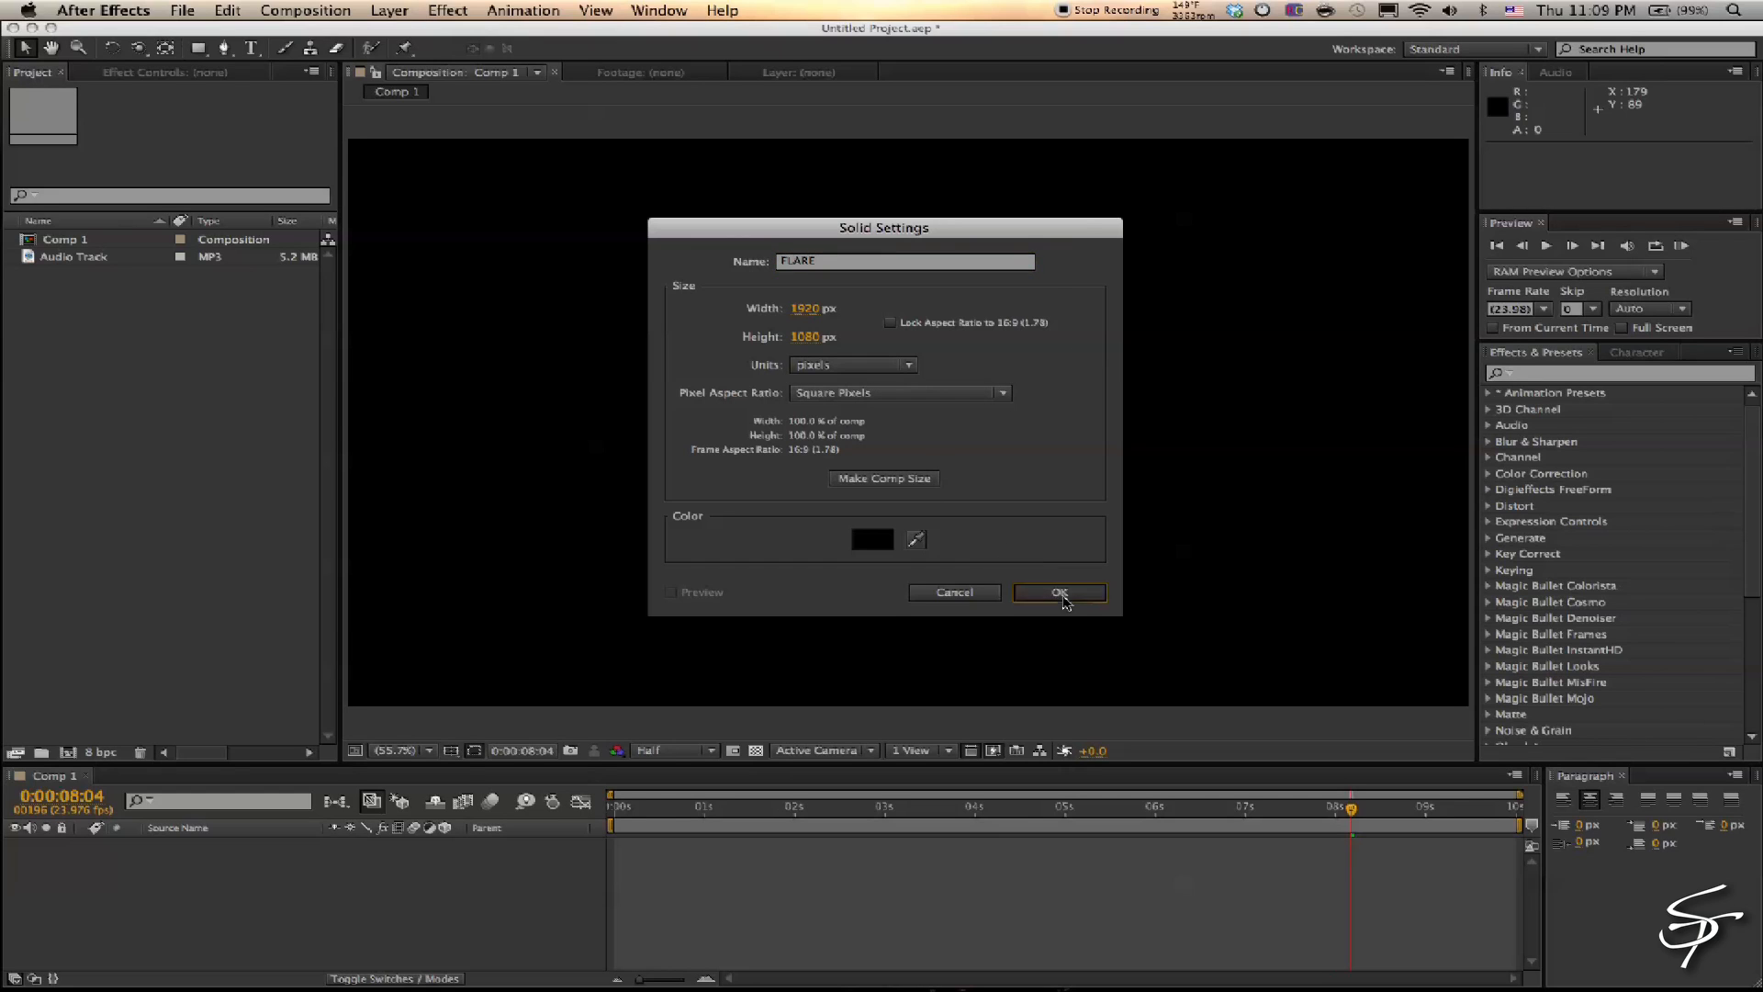
left_click(1062, 594)
Find the Lens Flare effect and apply it to the FLARE solid
left_click(1562, 373)
type("flare")
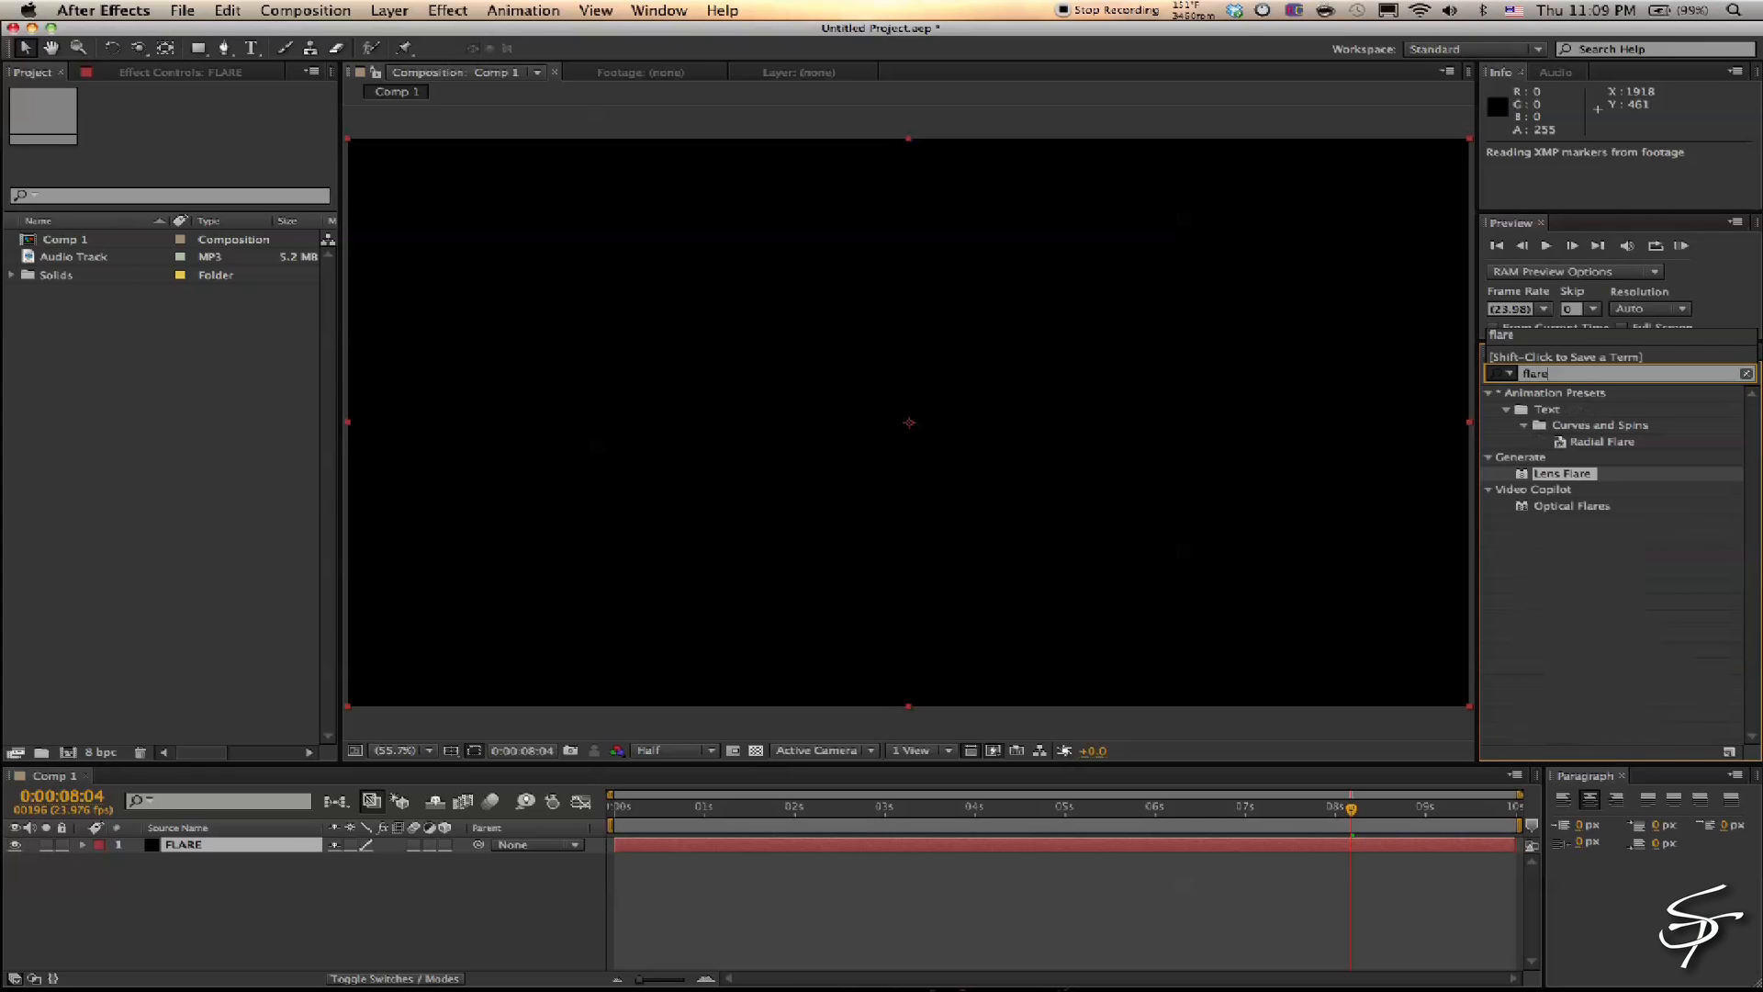
left_click_drag(1532, 477, 1414, 477)
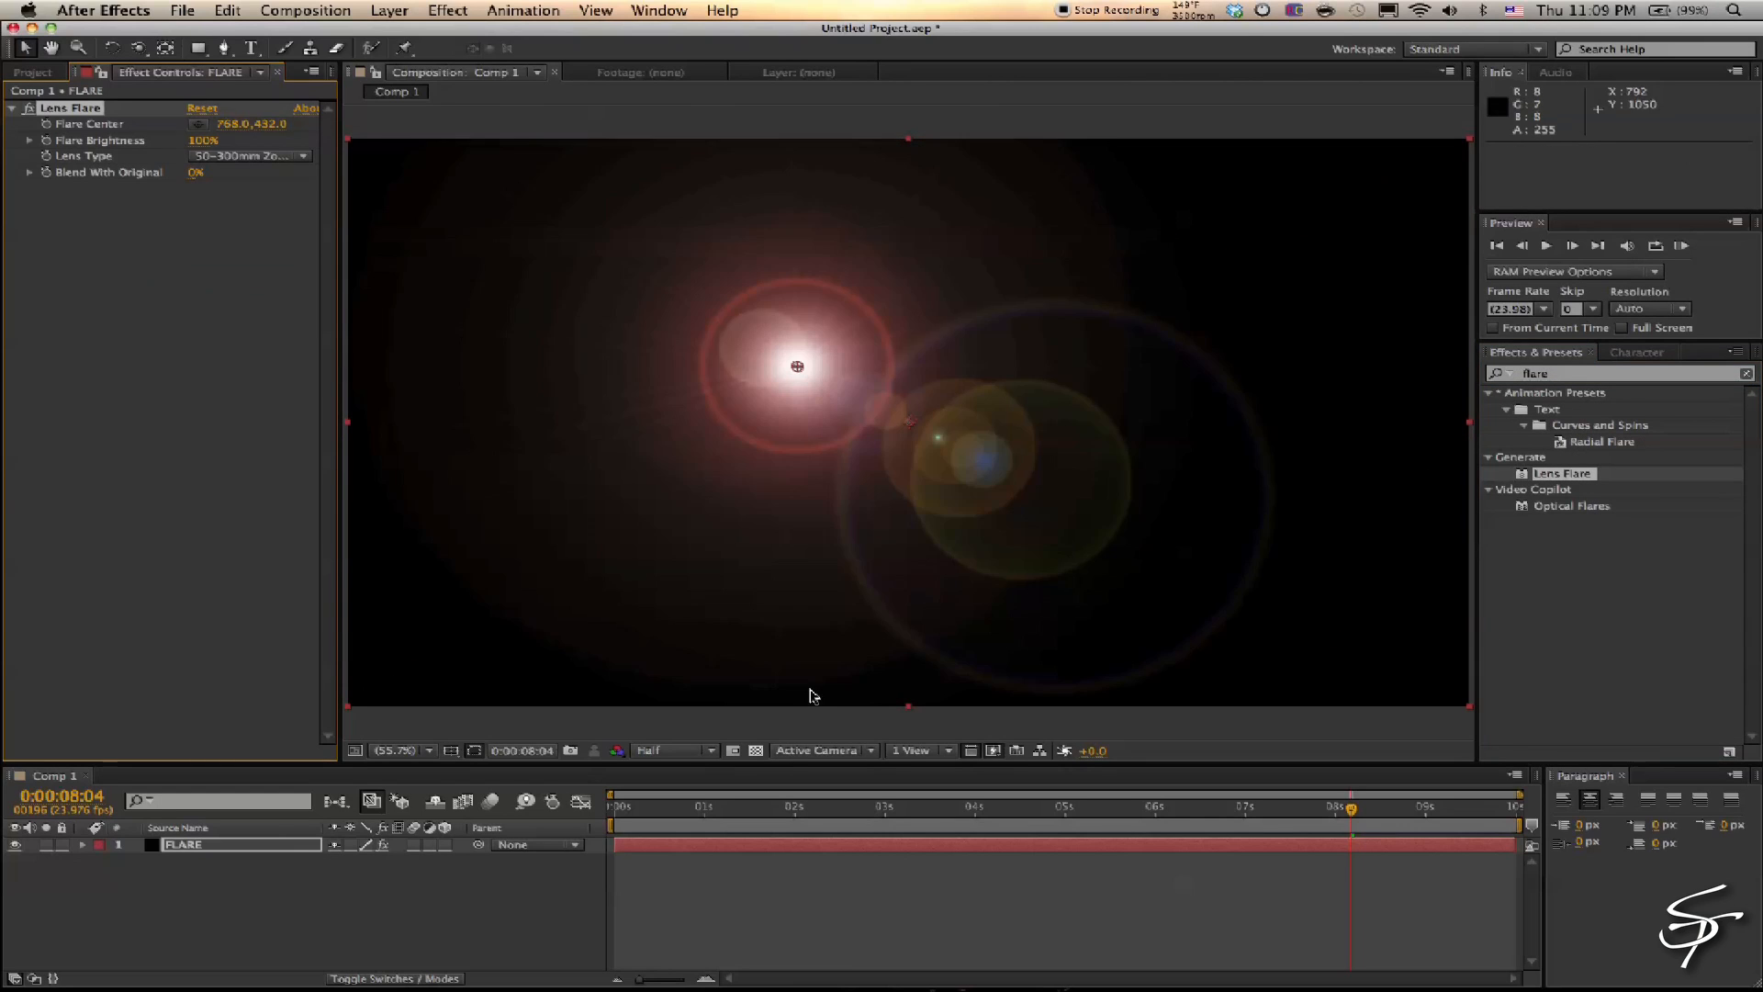
Add the expression wiggle (25,50) to the Lens Flare's Flare Brightness and preview the flicker
left_click(47, 141, "alt")
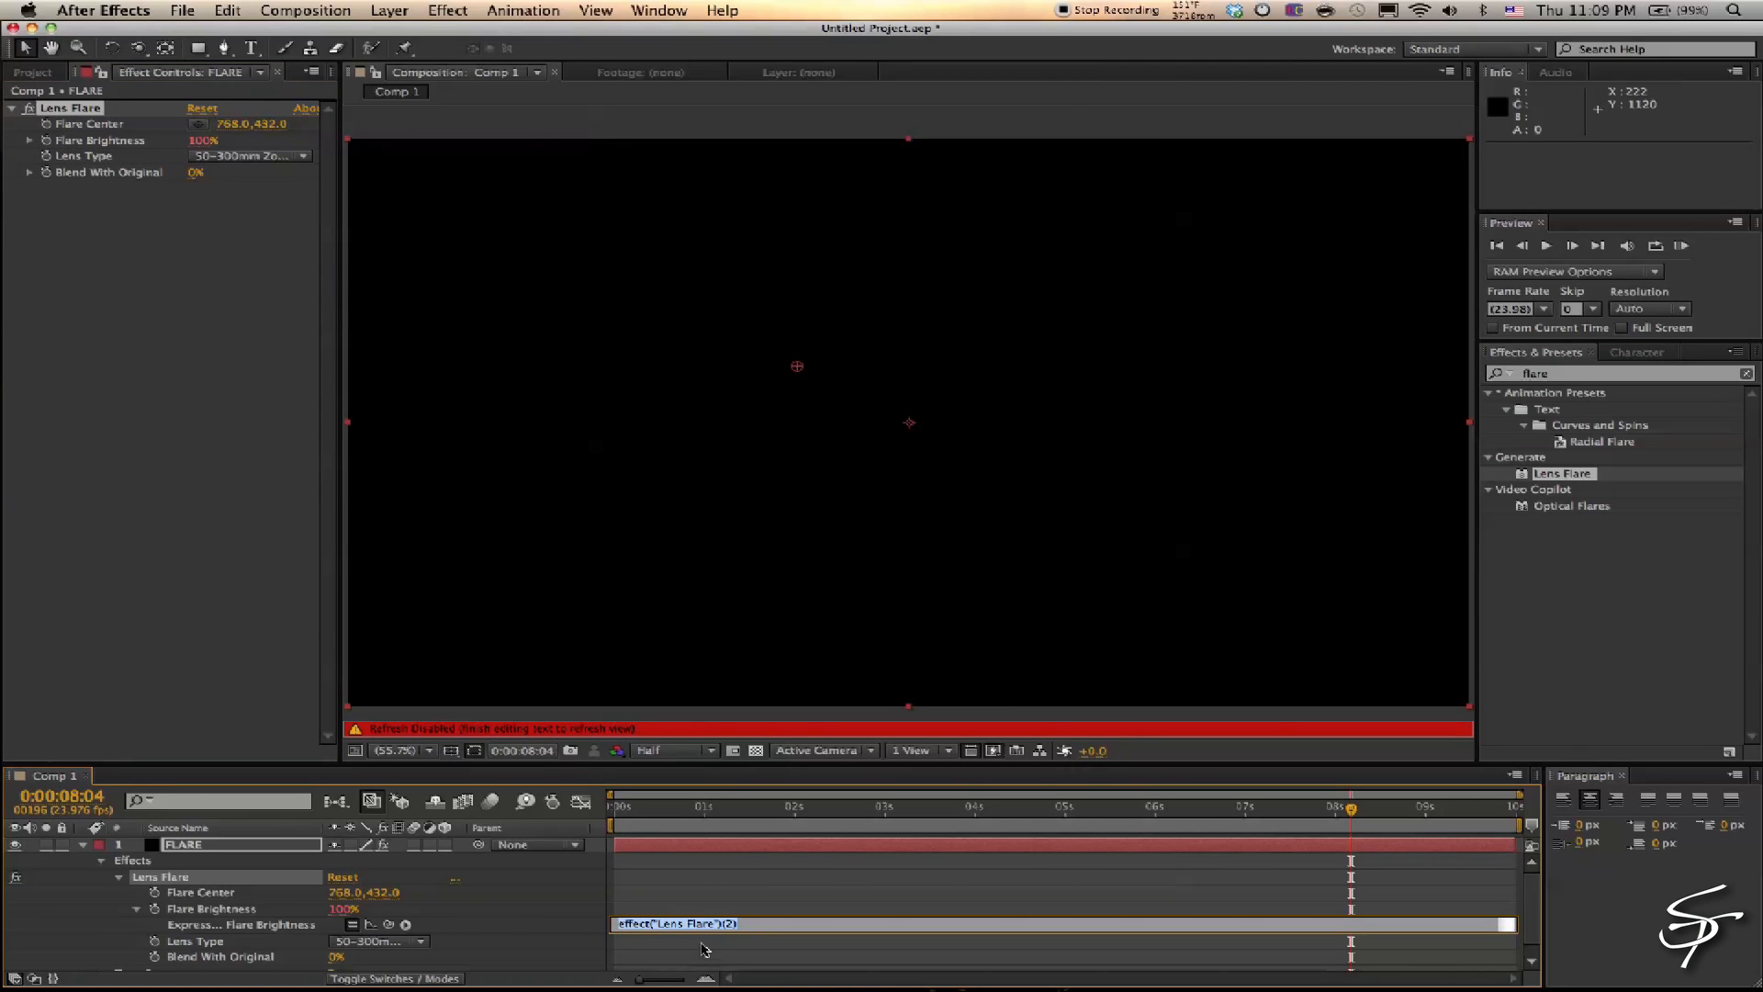
type("wiggle (25,50")
left_click(695, 887)
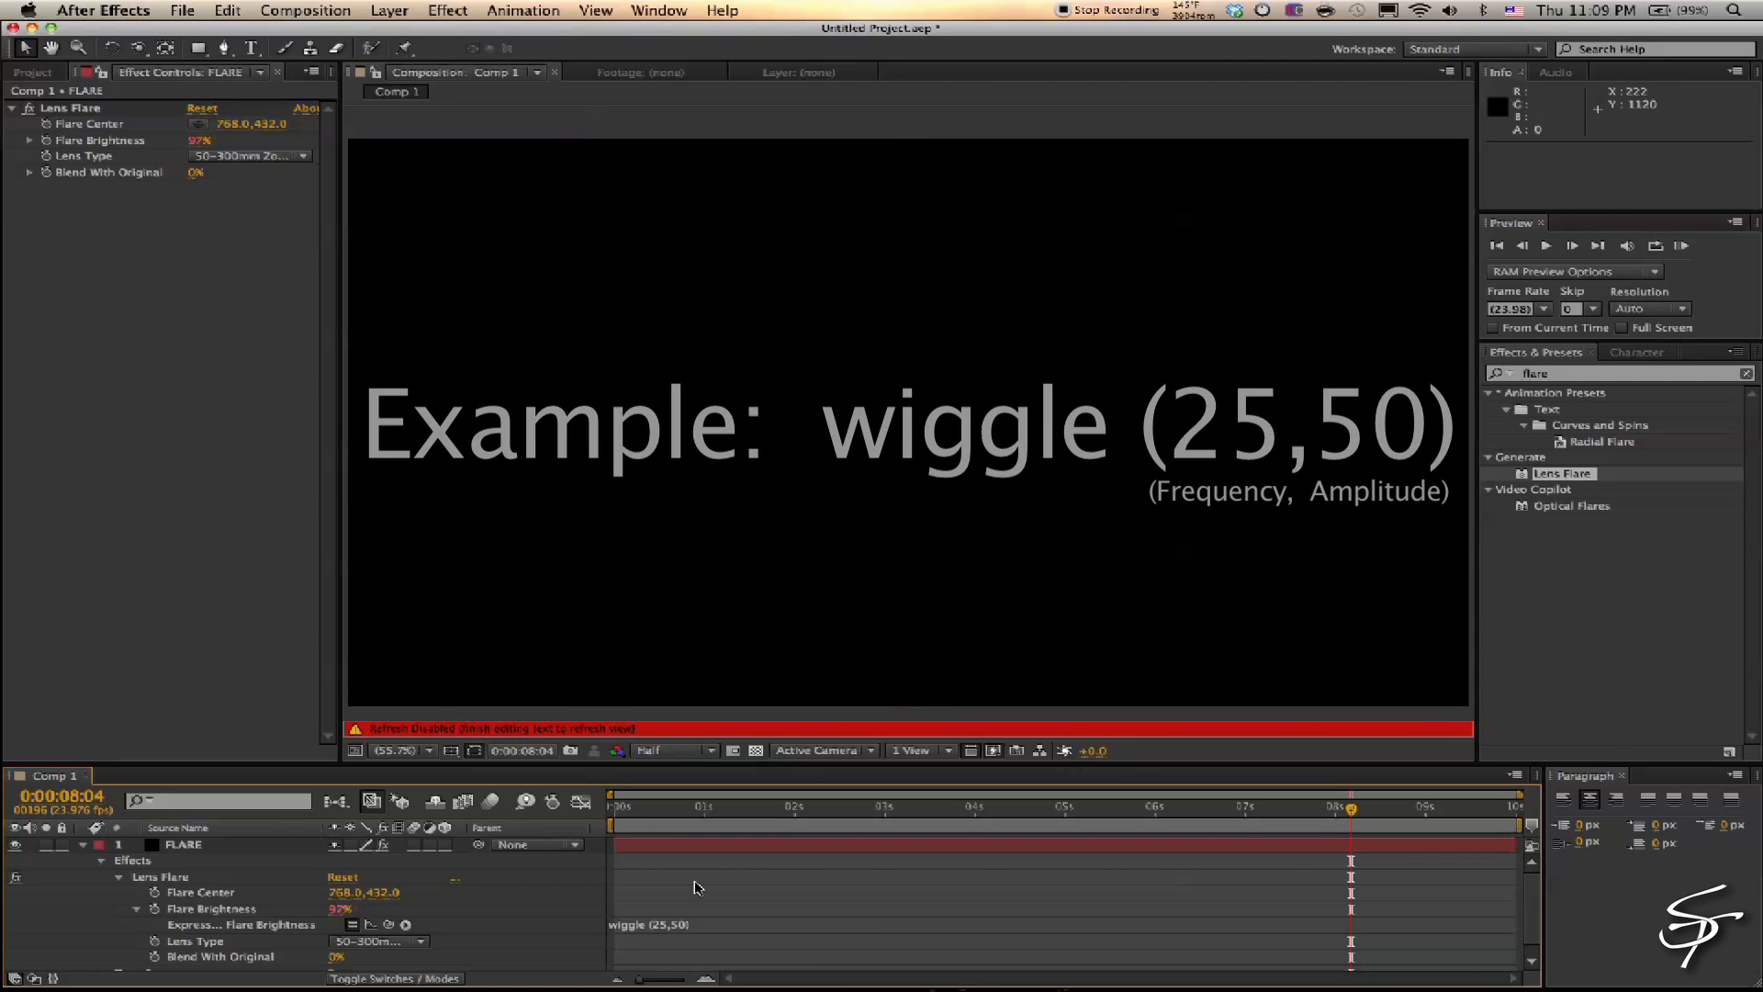
key("space")
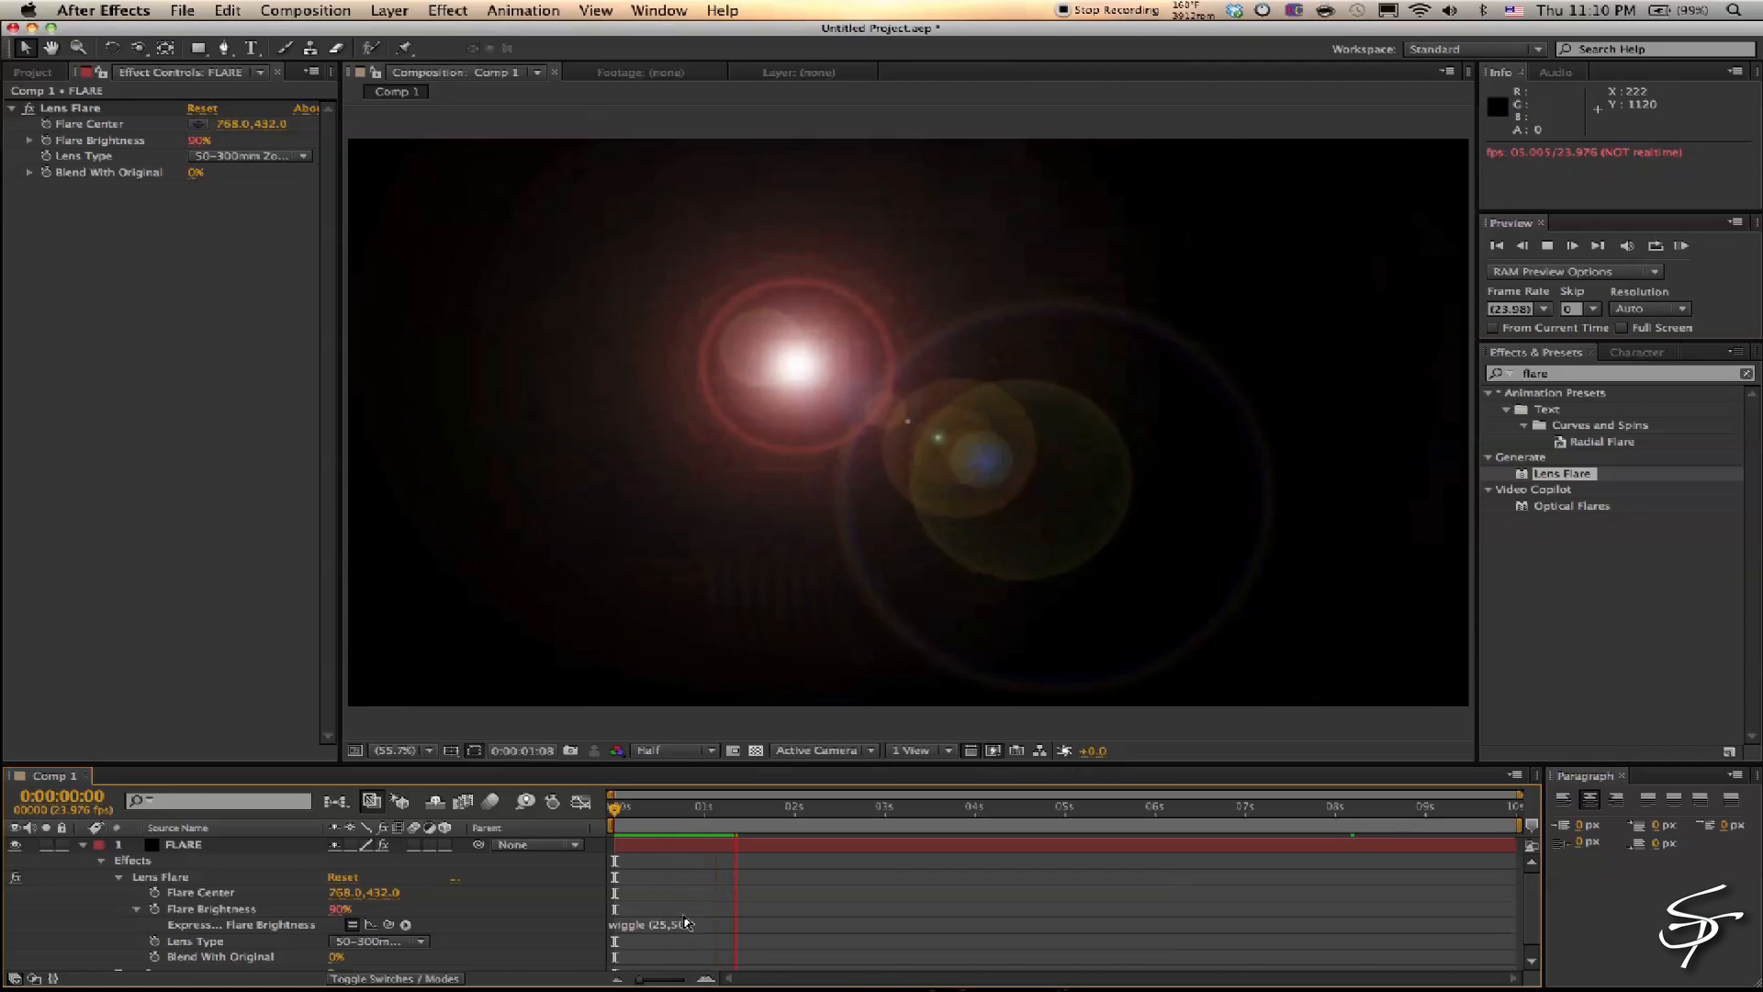
Lower the frequency in the Flare Brightness wiggle expression and preview the flare again
left_click(680, 925)
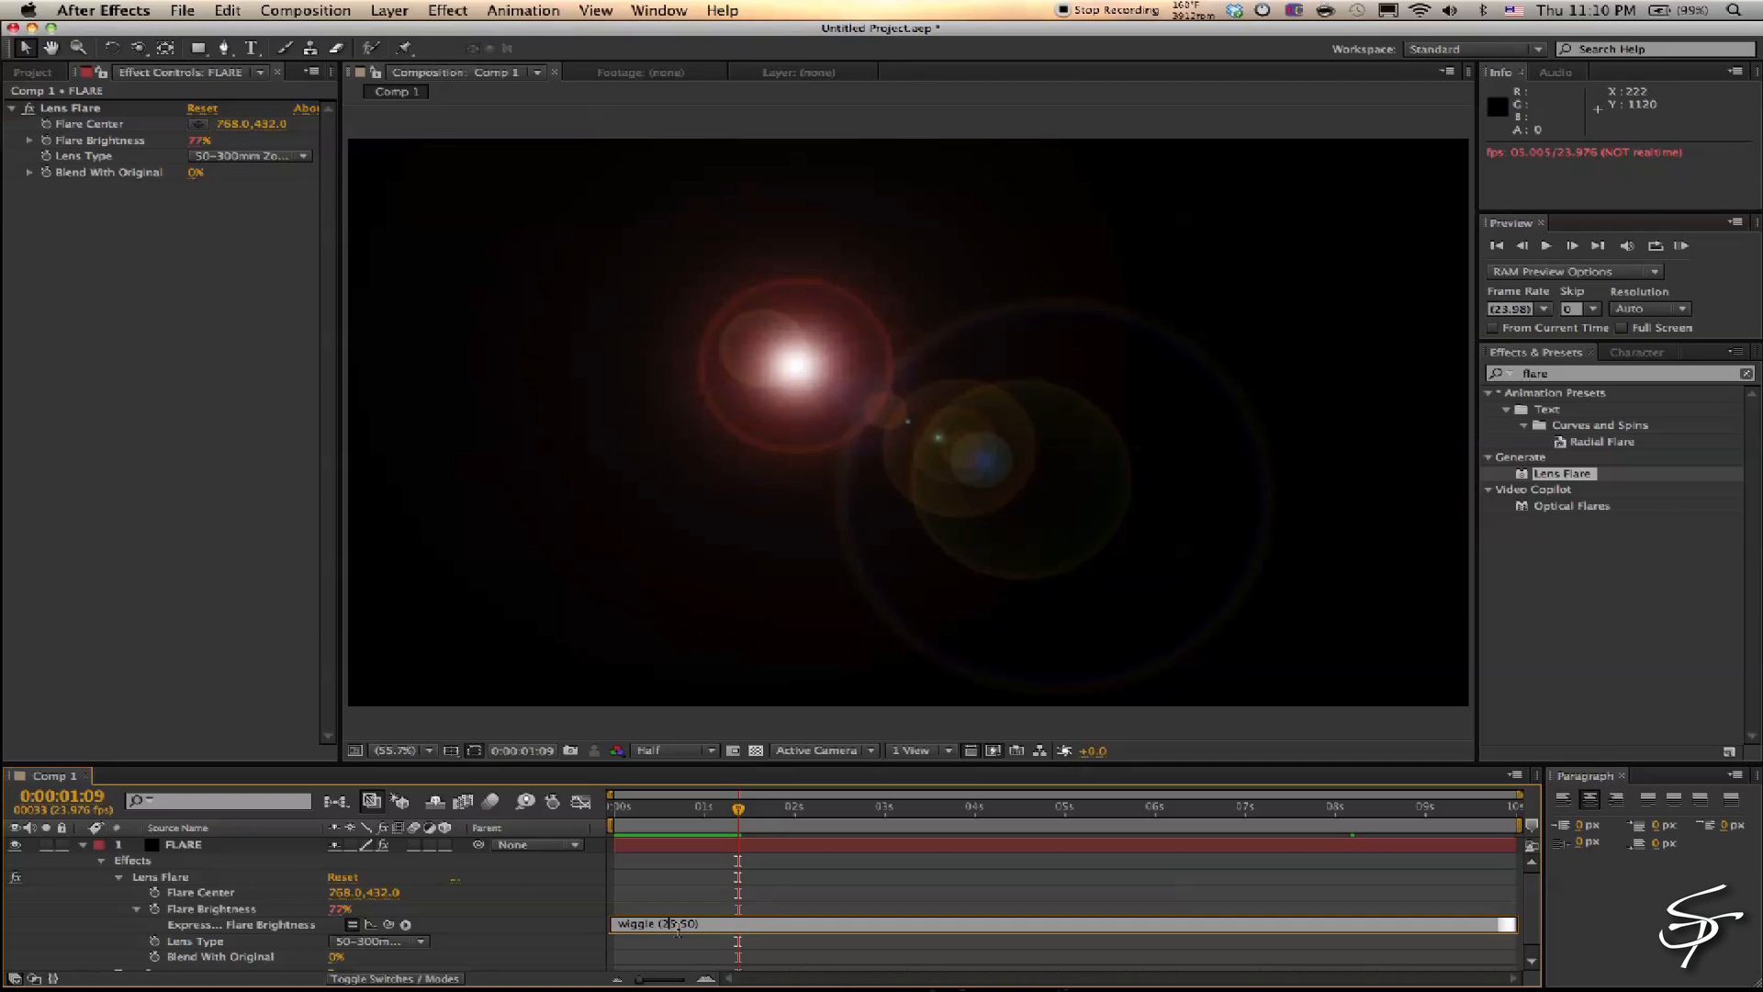
key("BackSpace")
left_click(672, 853)
key("space")
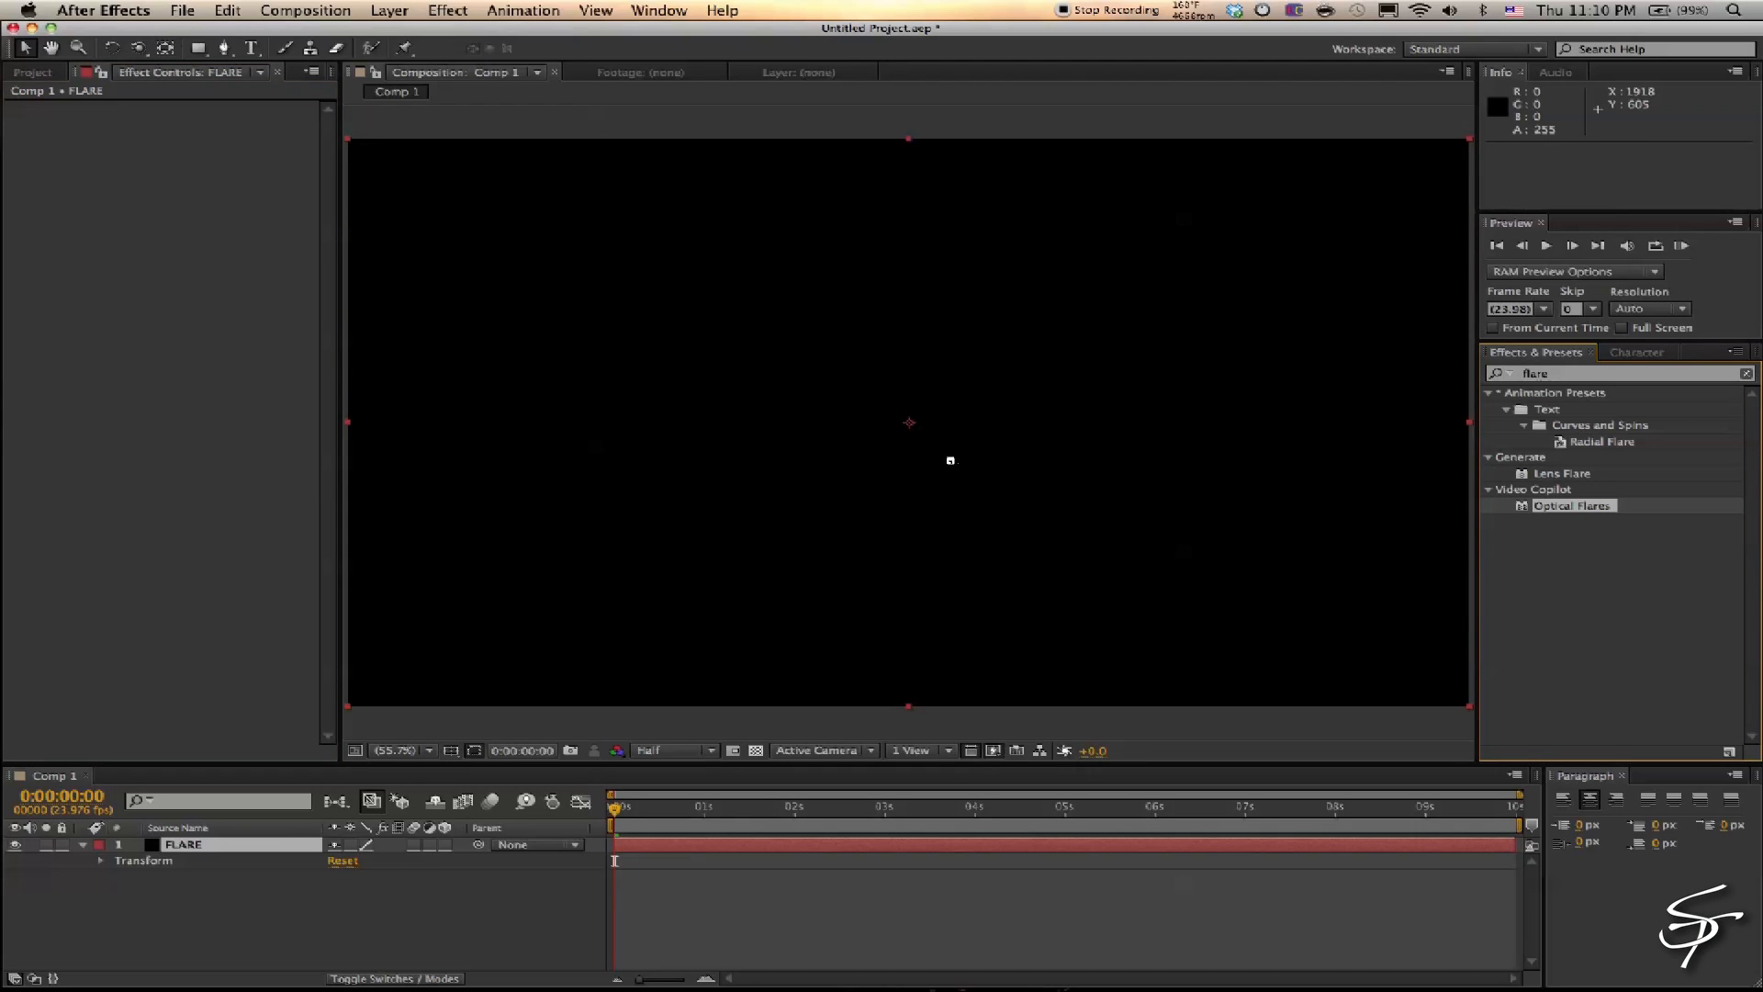
Apply Optical Flares to the FLARE layer and drive its Scale with the expression wiggle (30,15), previewing the animation
left_click_drag(950, 460, 947, 464)
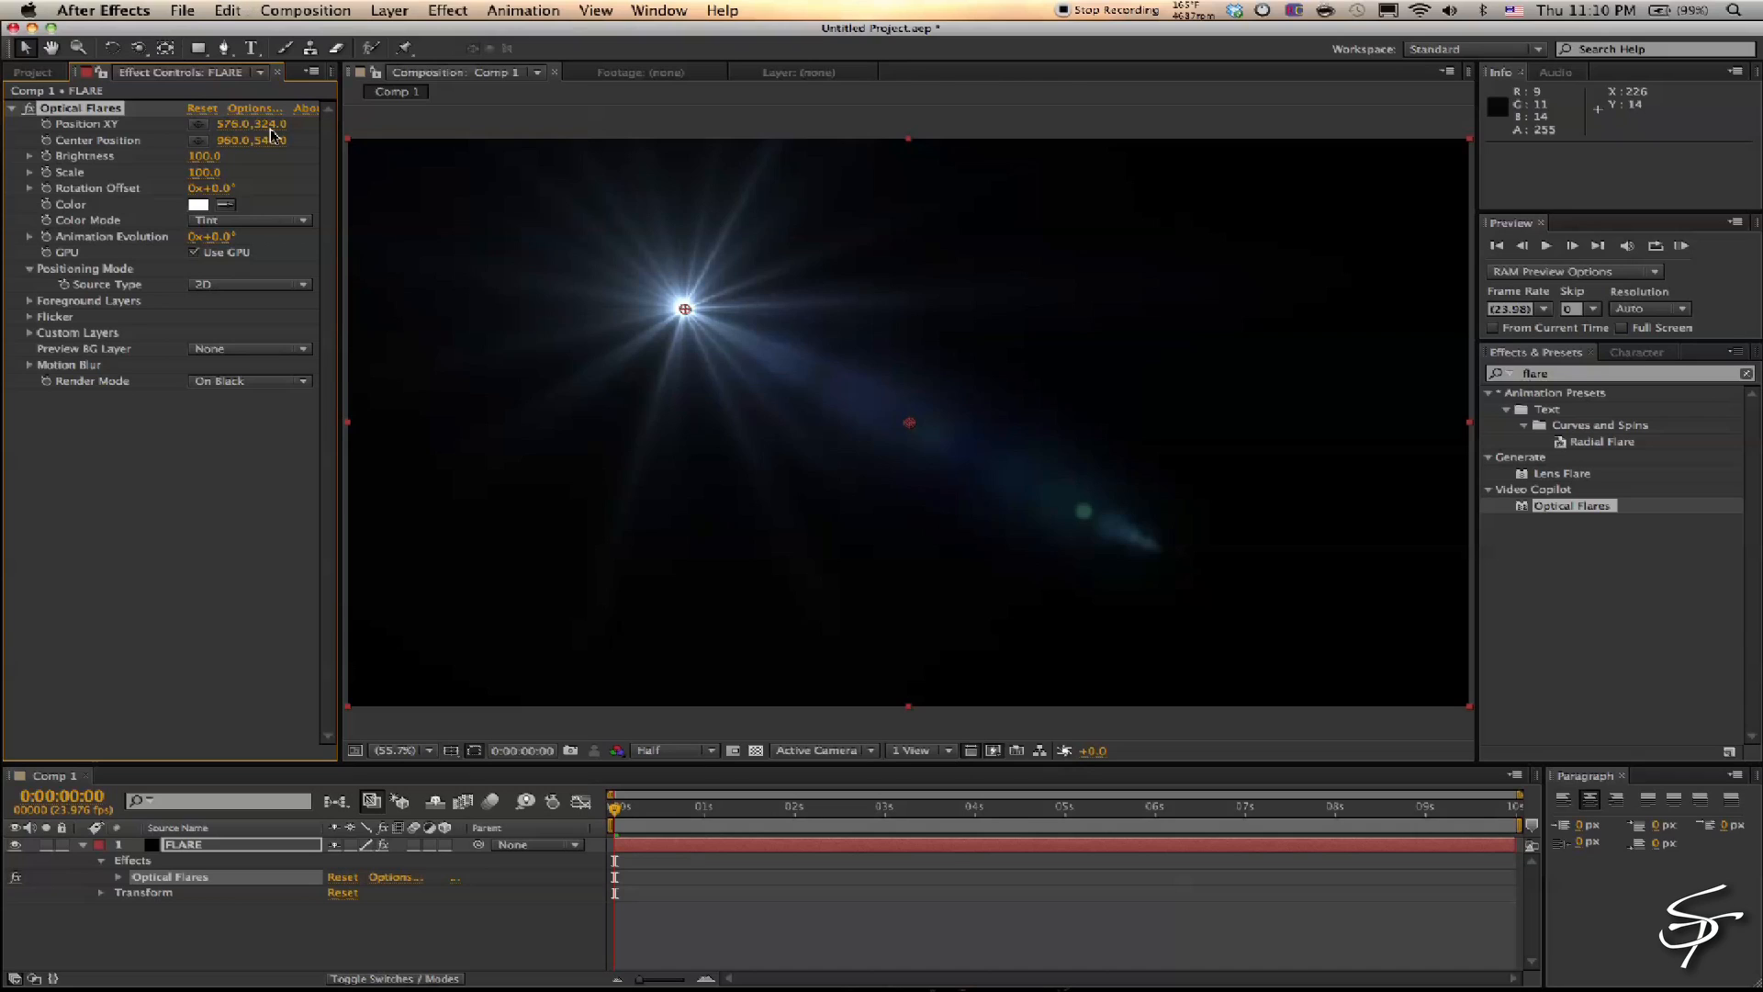
left_click(45, 174, "alt")
type("wiggl")
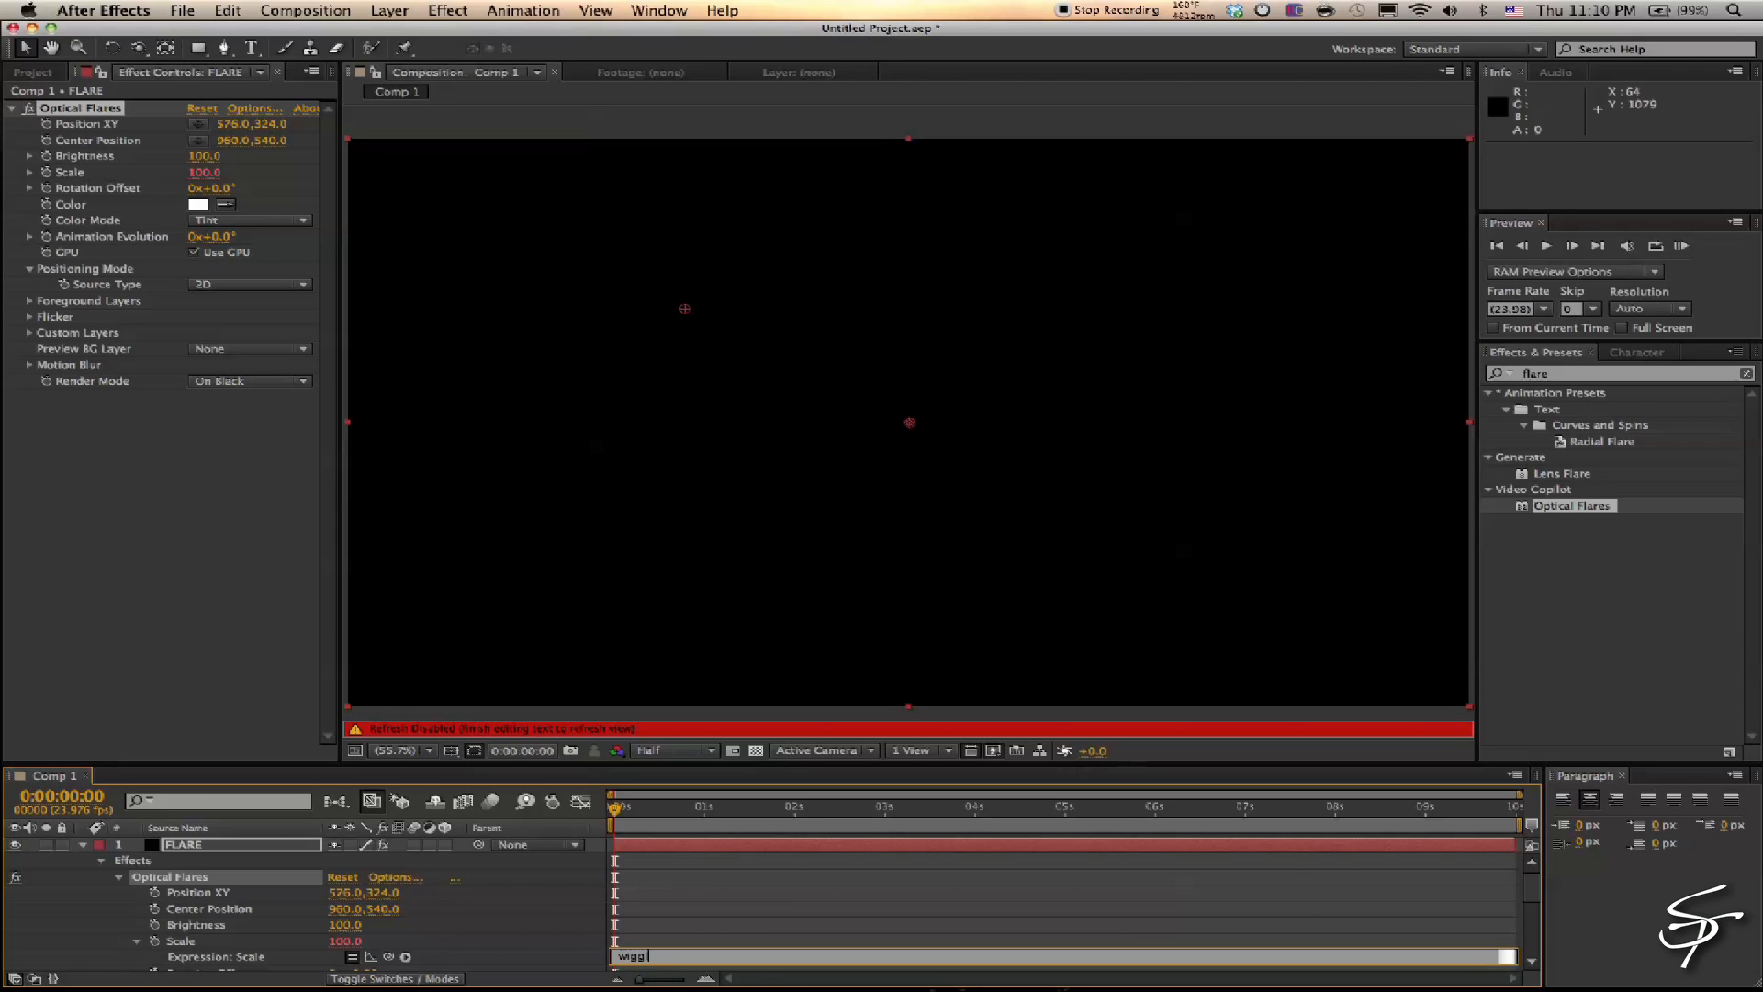
type("e (30,15)")
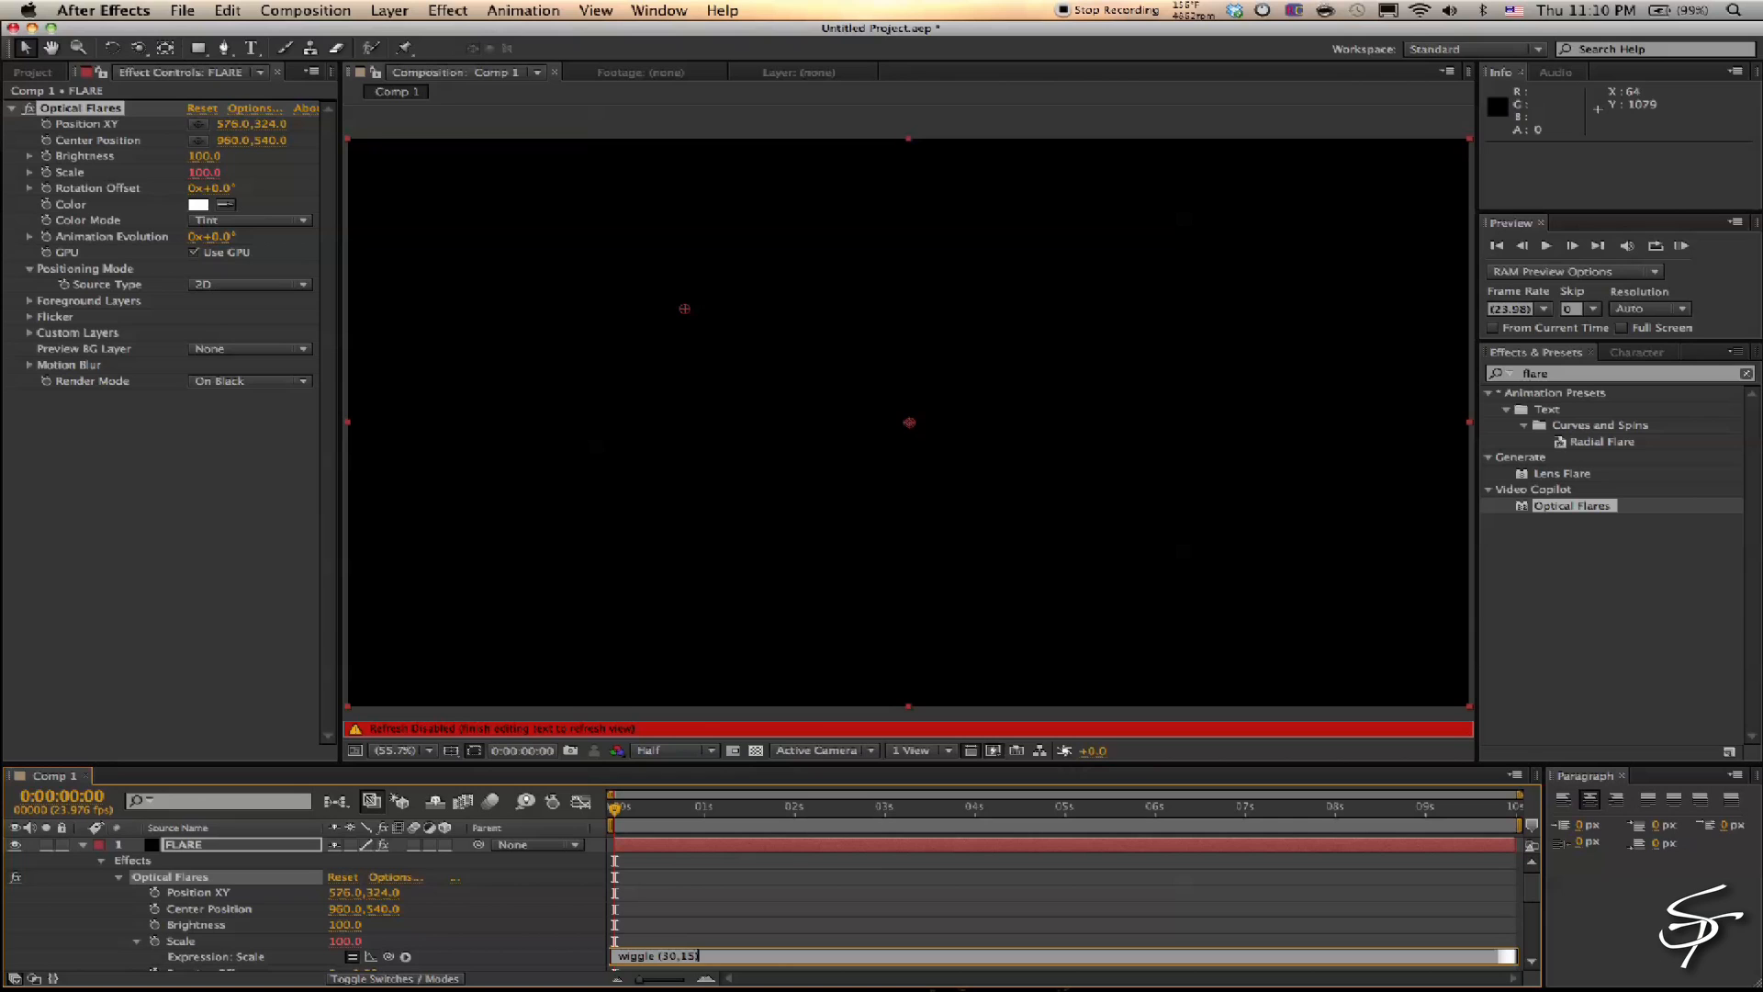
left_click(834, 893)
key("space")
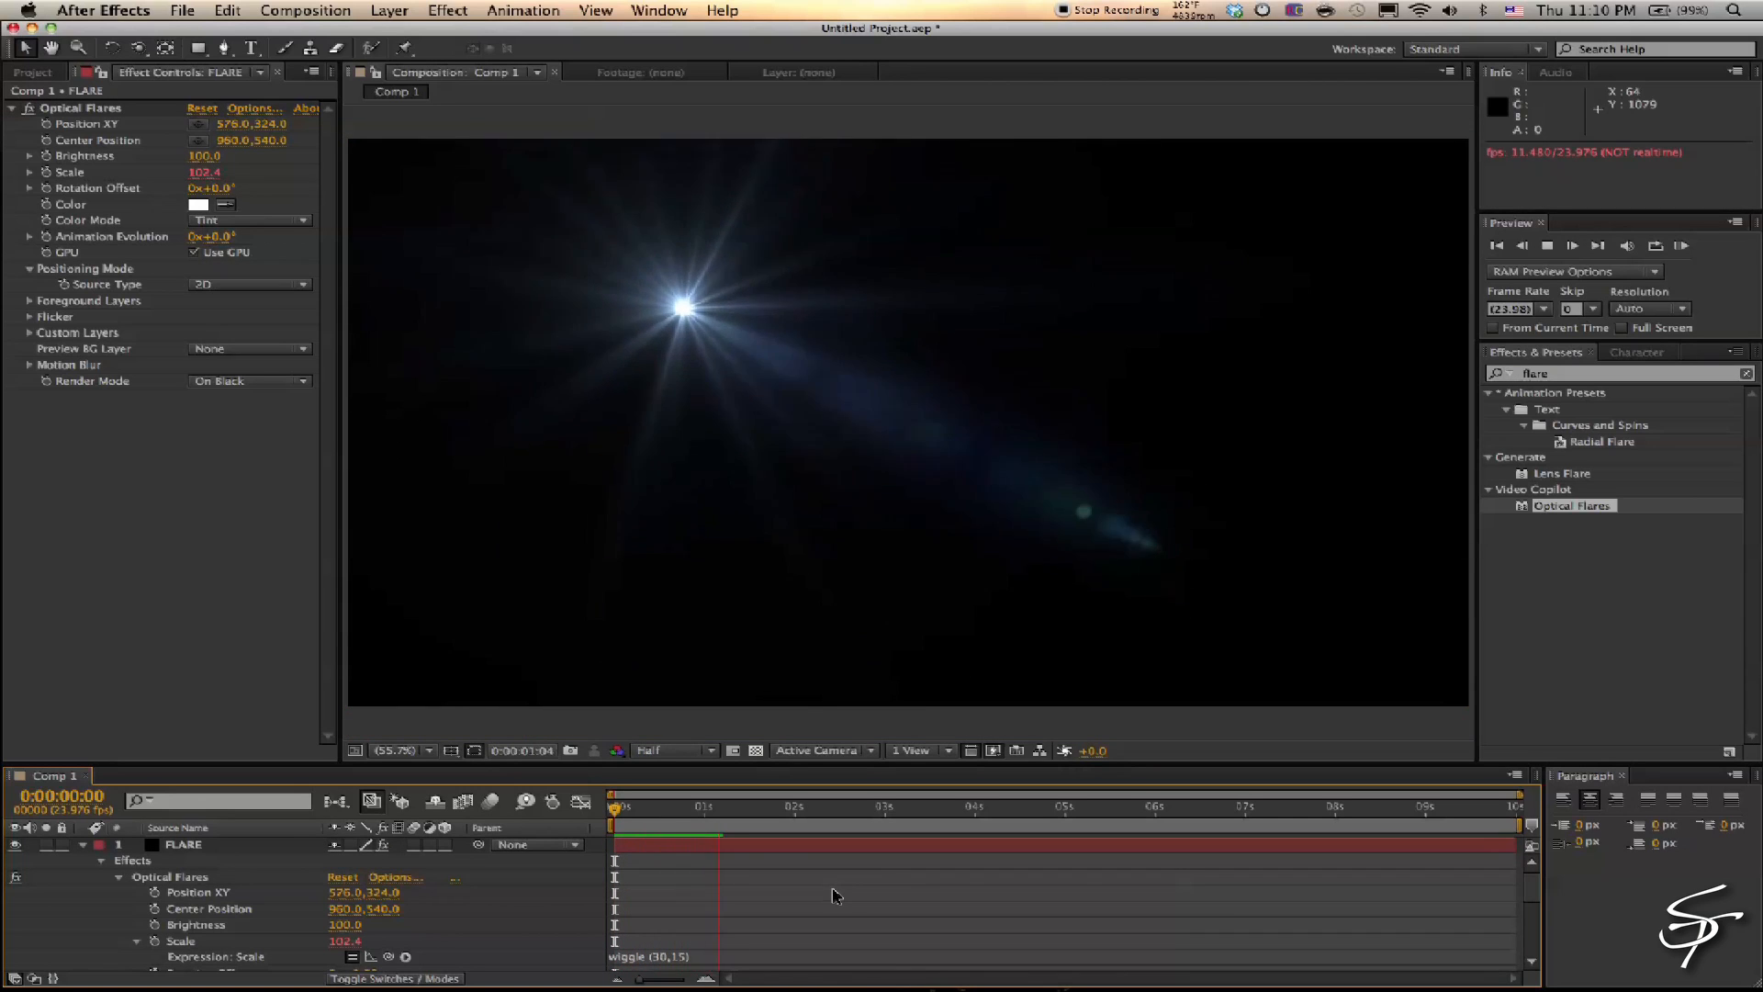
Multiply the Optical Flares Scale expression by 3, making it wiggle (30,15)*3, and preview the result
left_click(788, 956)
type("*3")
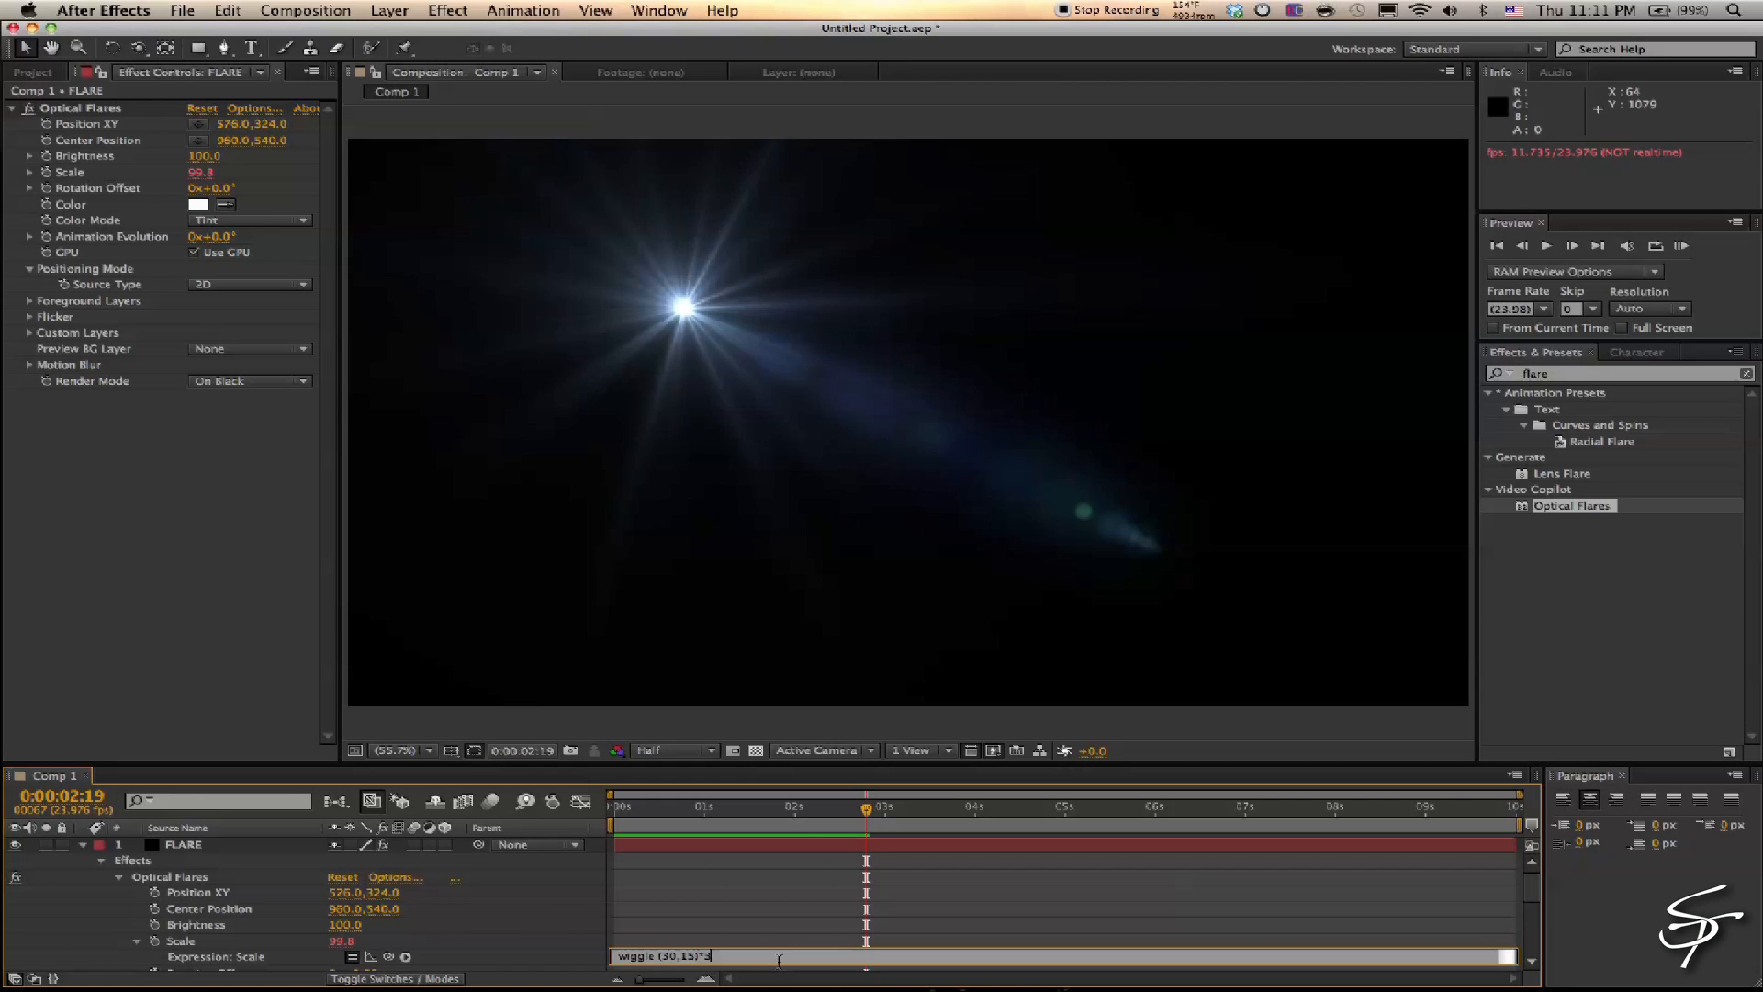
left_click(795, 933)
key("KP_0")
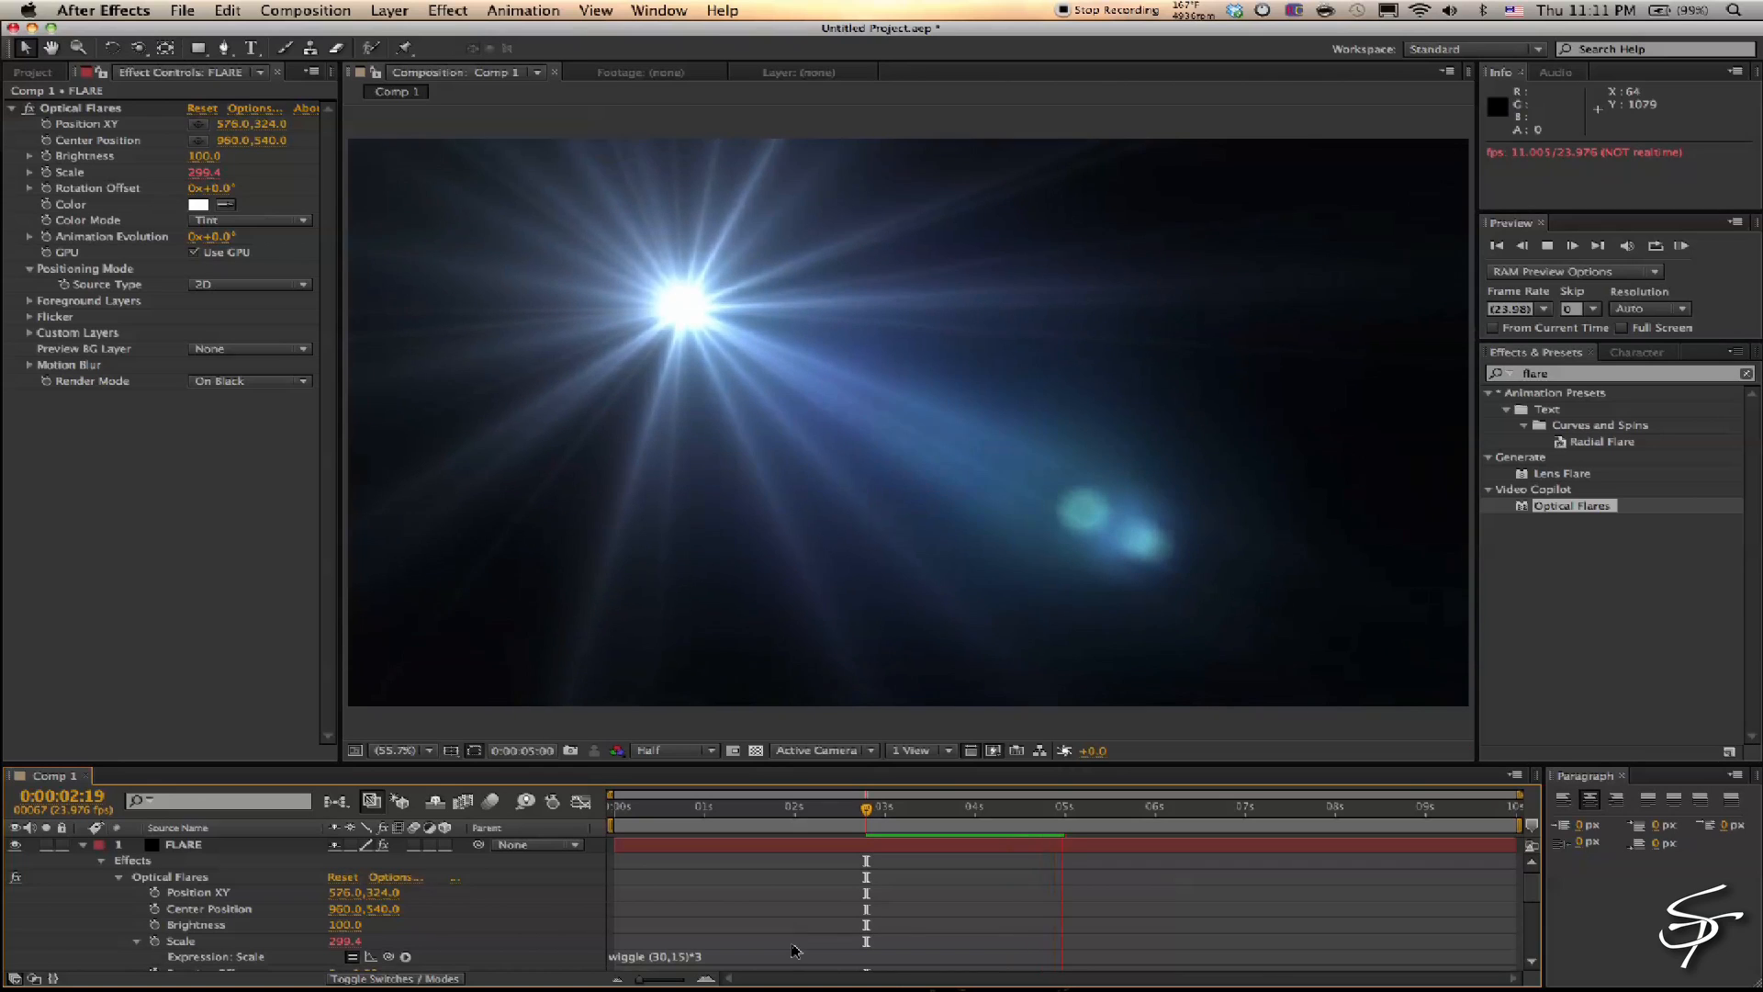
Append a division by 2 to the Scale expression, making it wiggle (30,15)*3/2, and preview the flare
left_click(779, 956)
left_click(776, 956)
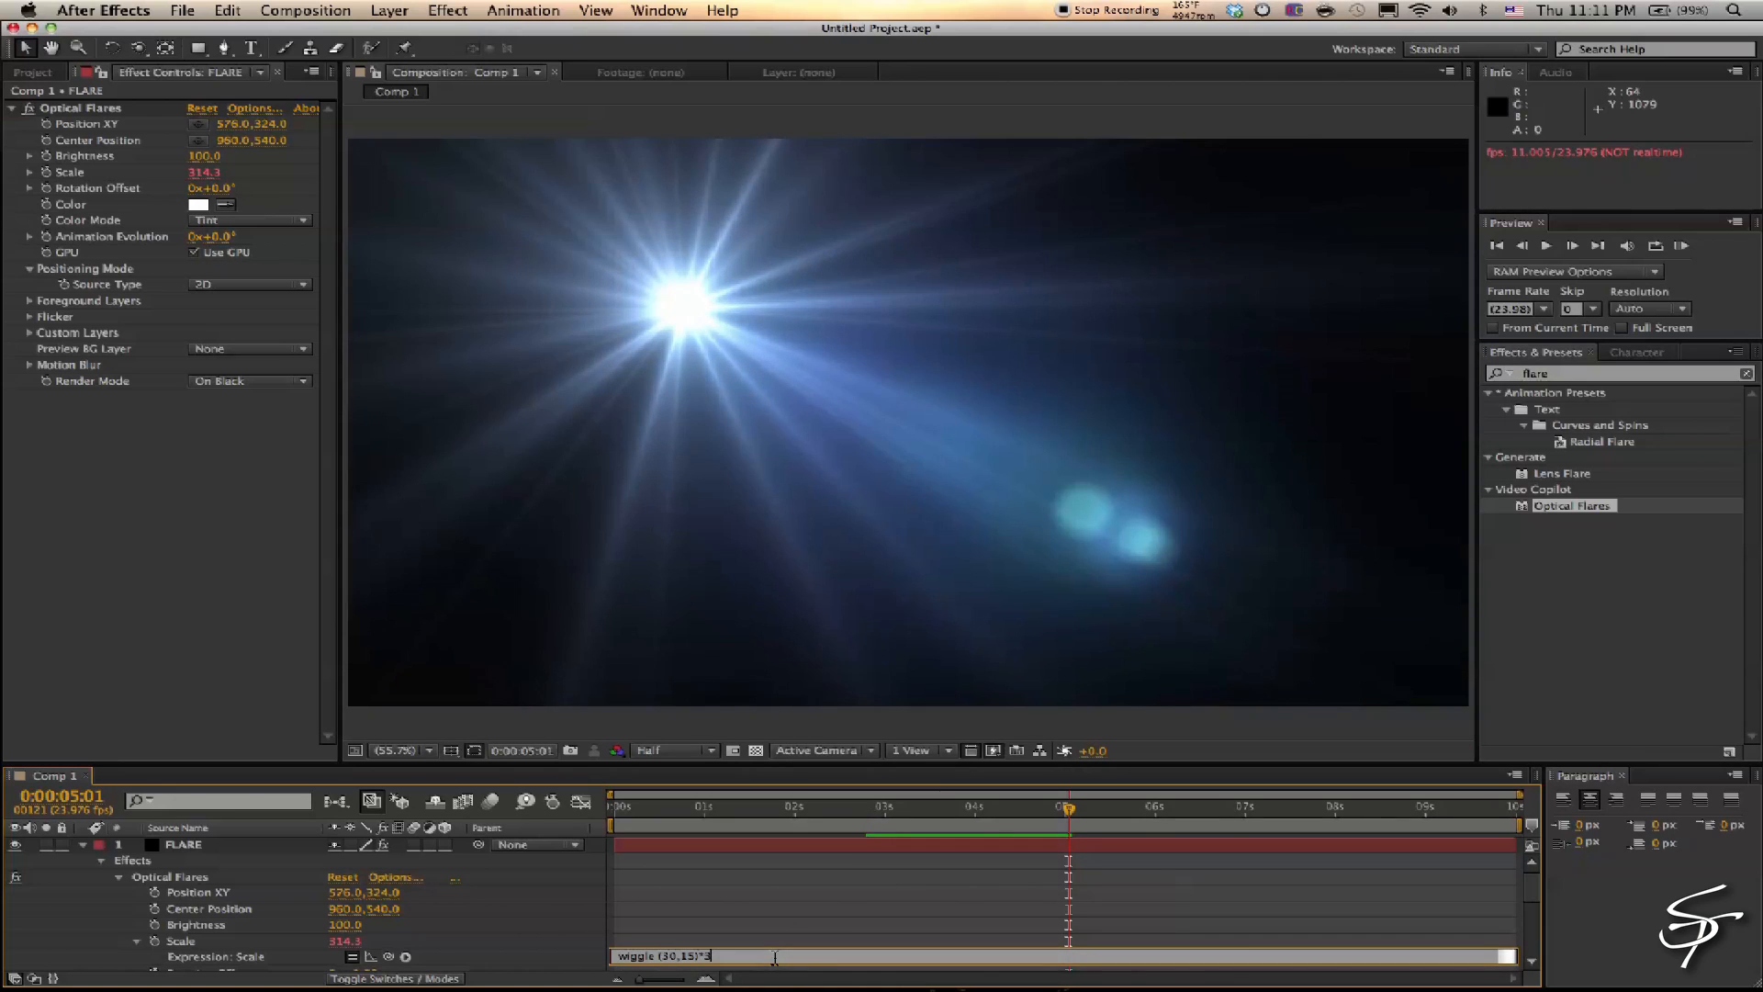
type("/2")
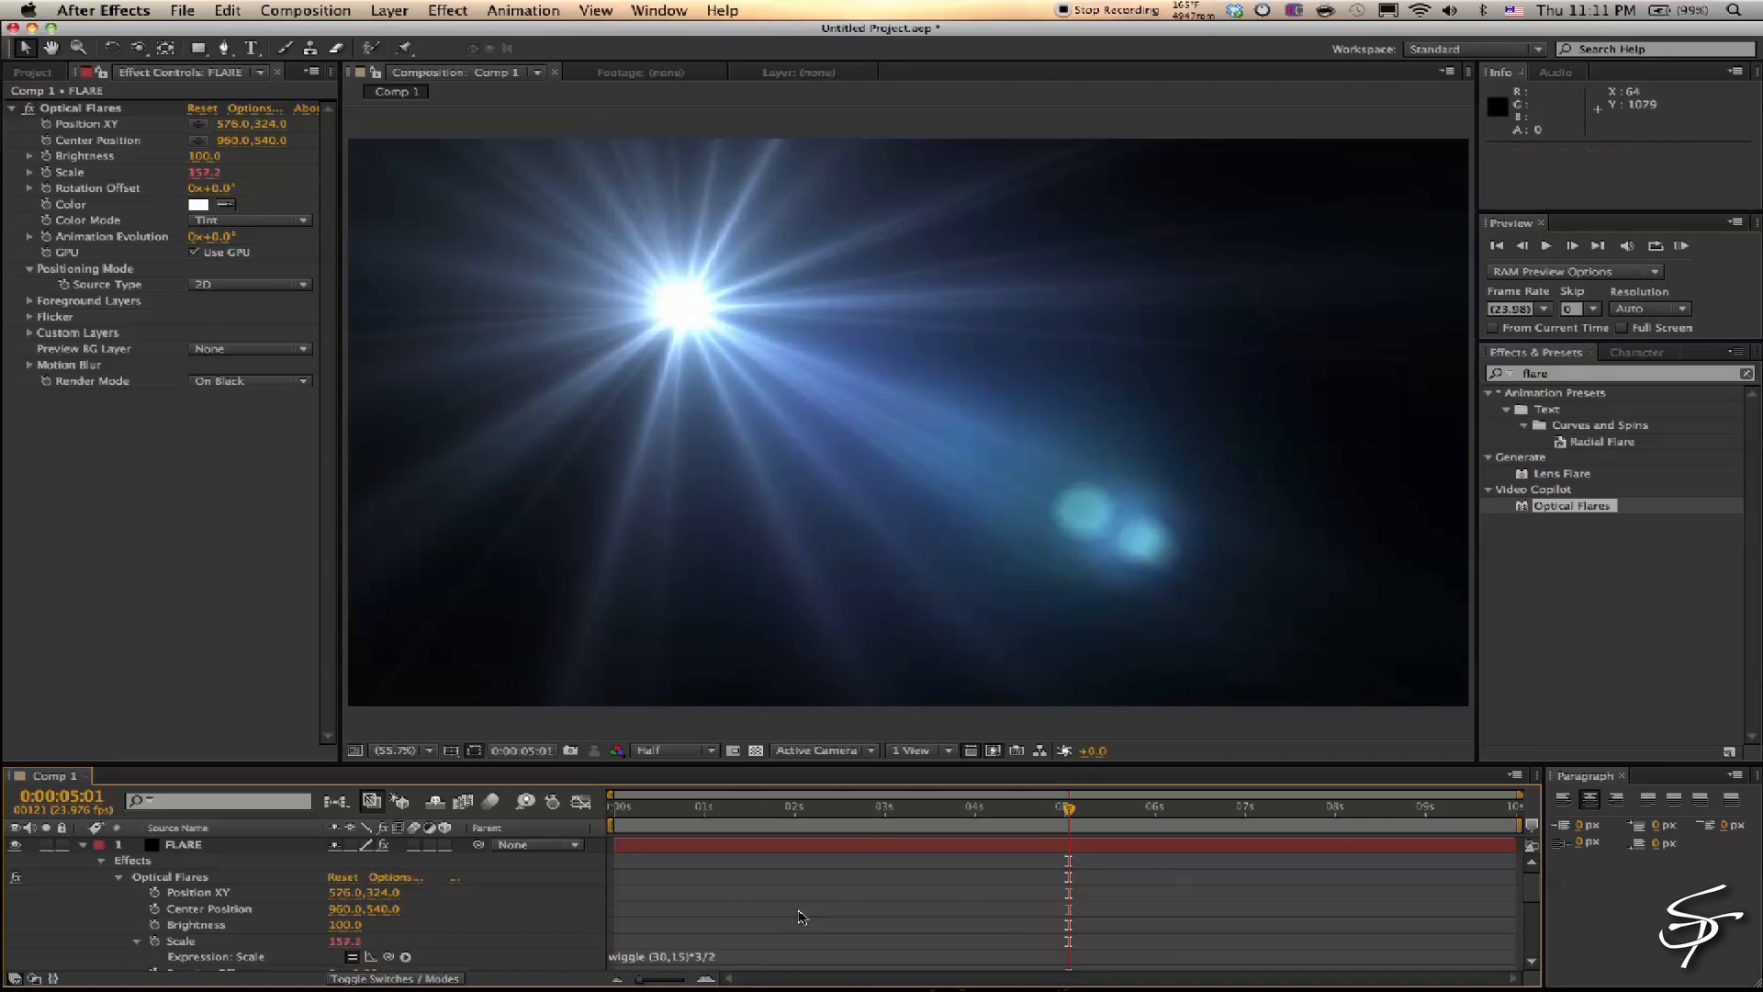
left_click(799, 916)
key("KP_0")
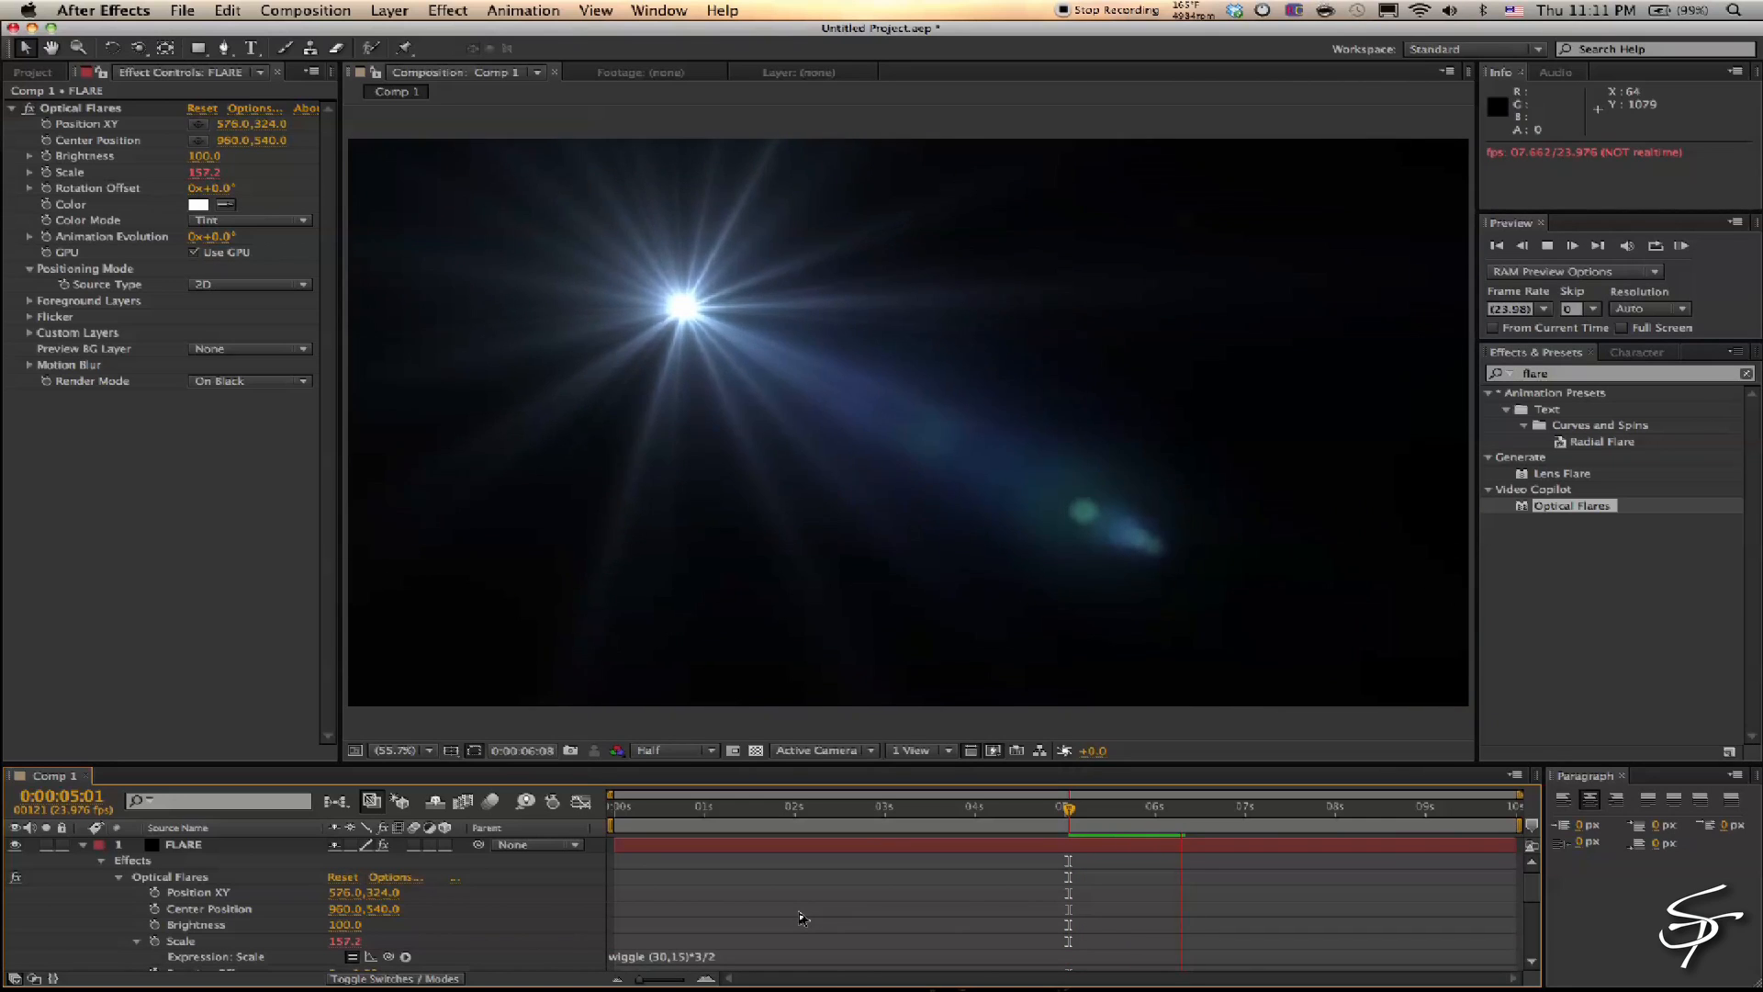
left_click(799, 916)
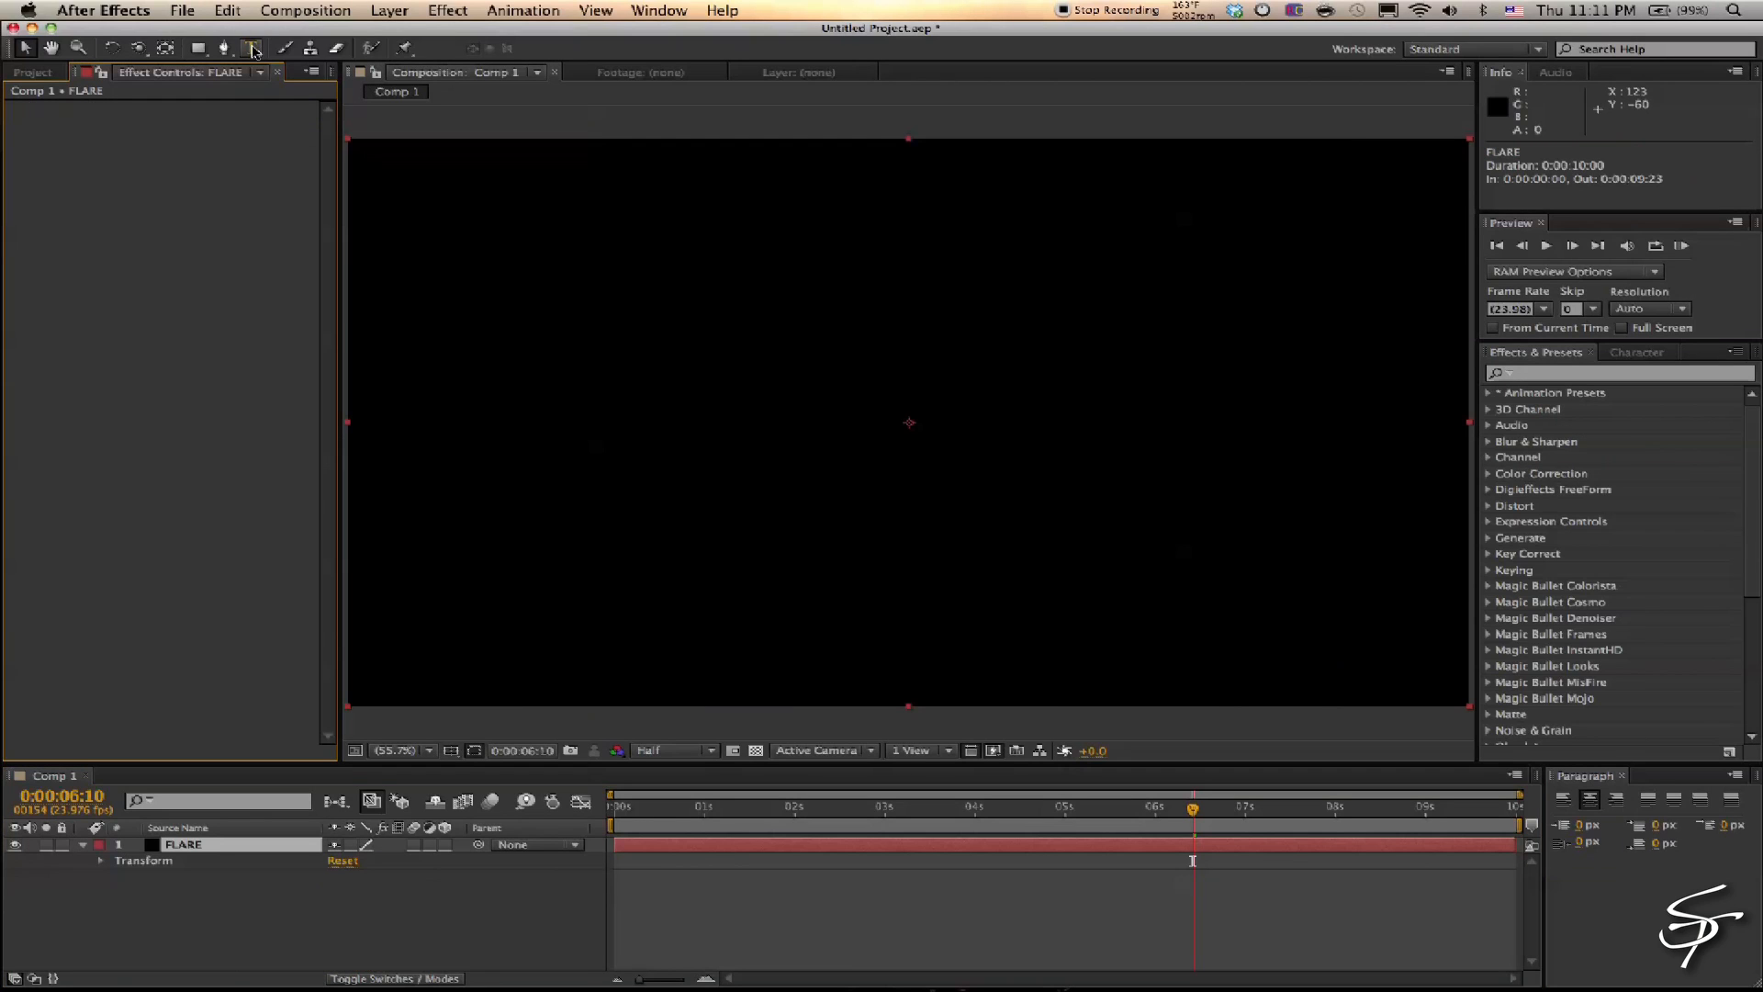
Create a text layer reading STATION TUTORIALS in the upper middle of the composition
key("ctrl+t")
left_click(757, 391)
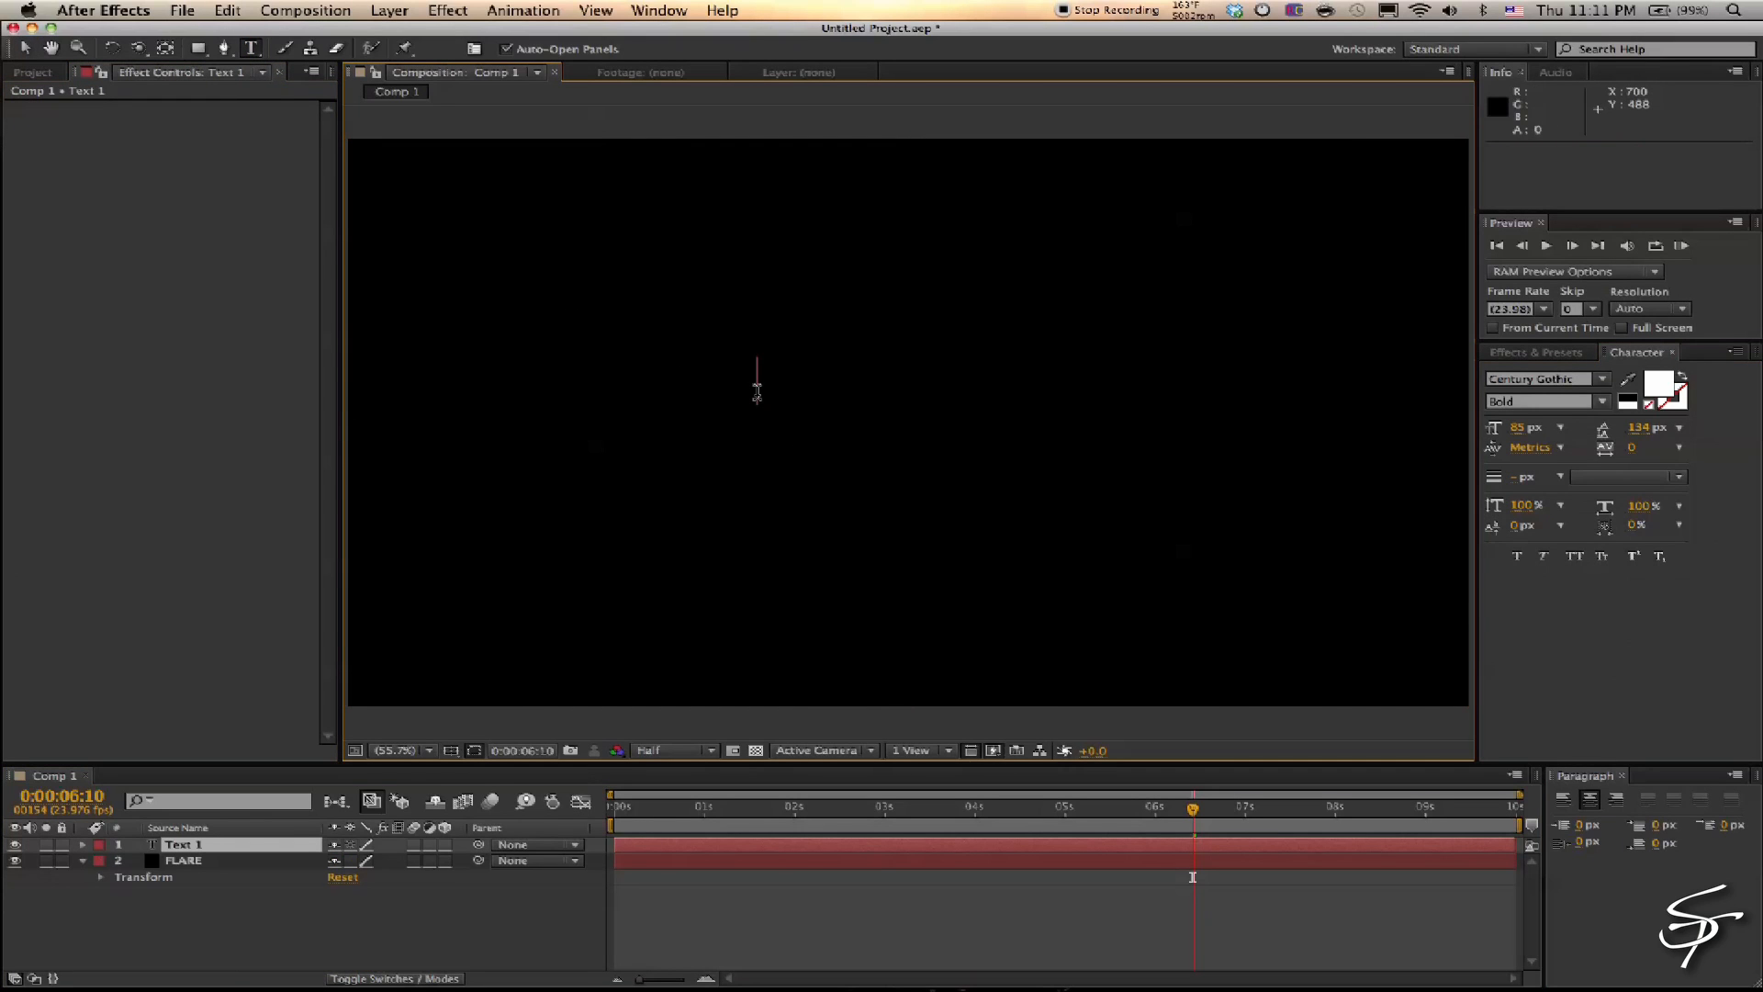
type("STATION")
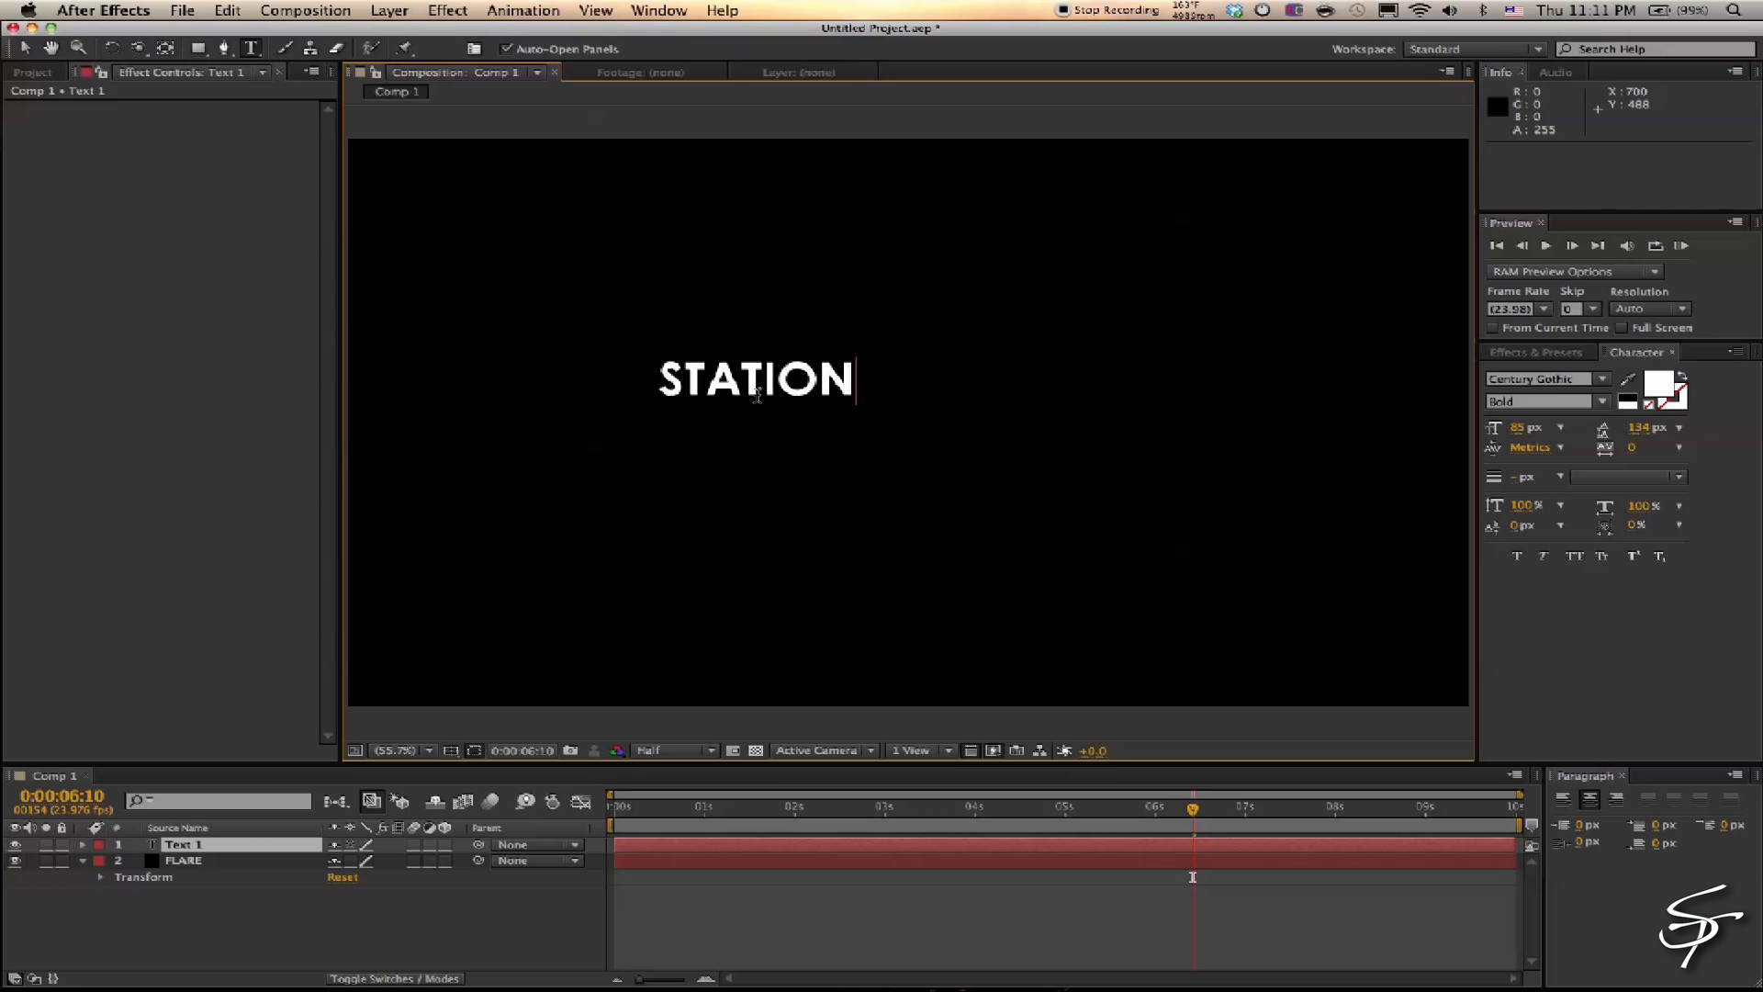
type(" TUTORIALS")
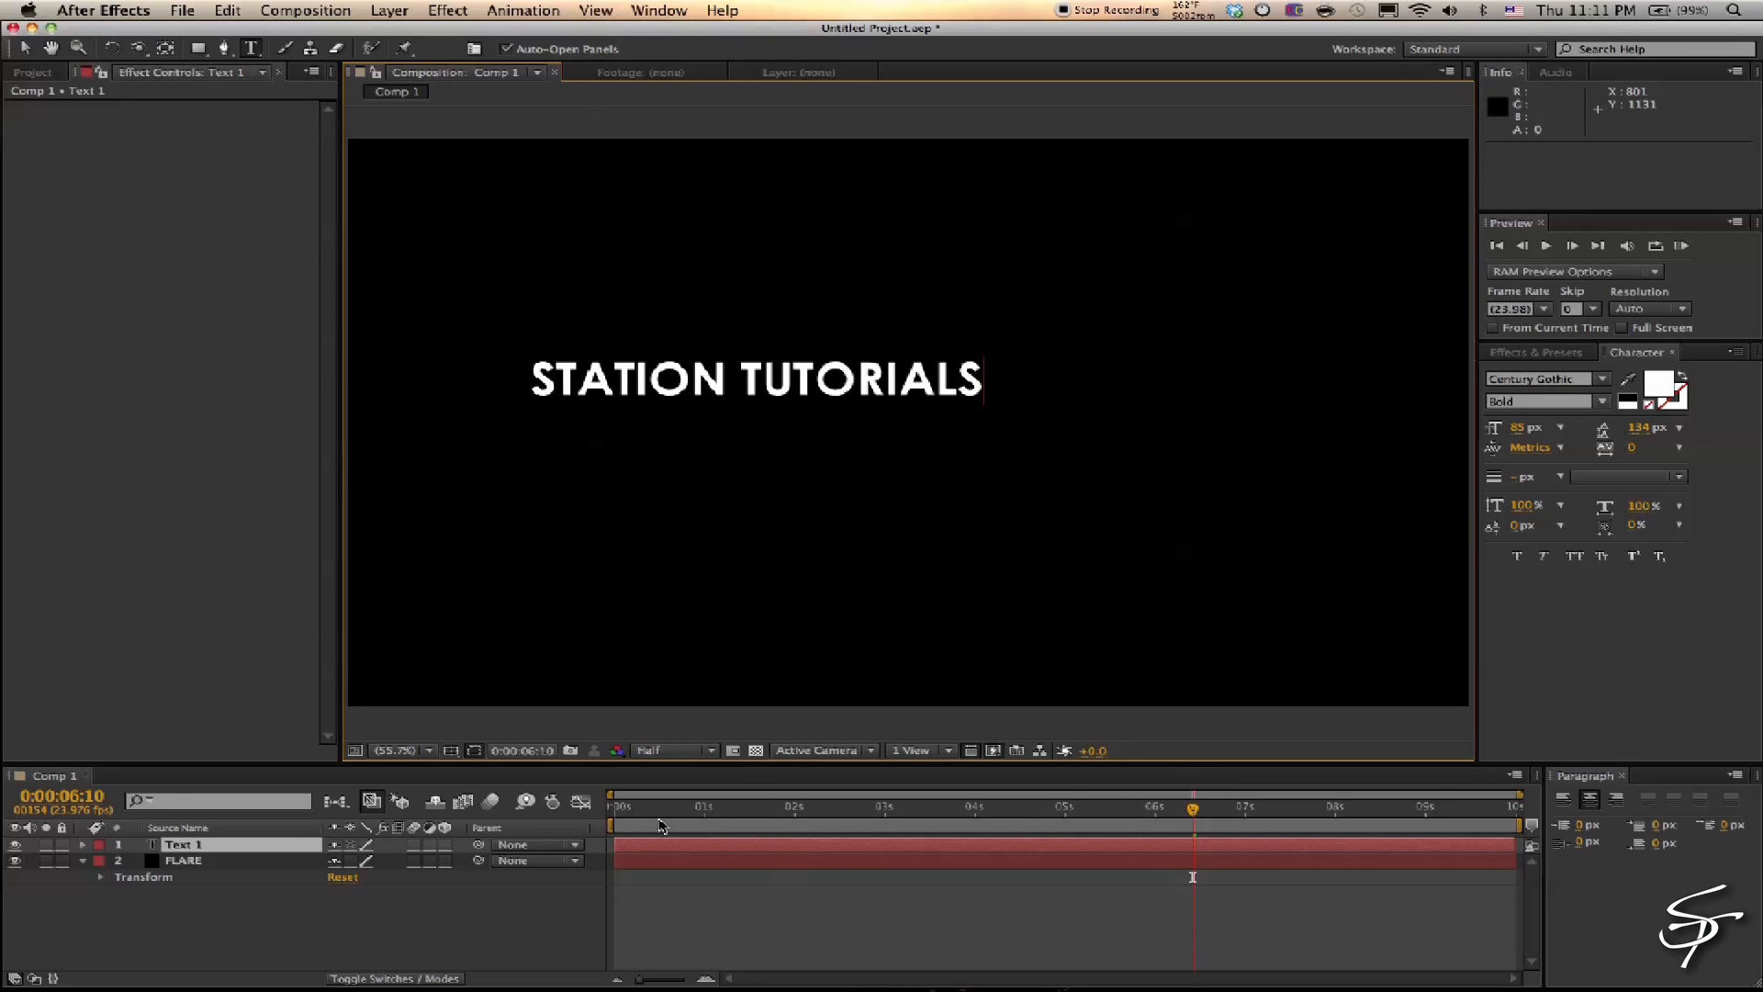
Reveal the text layer's Position and shift the title horizontally to an X value of about 1006.5
left_click(266, 845)
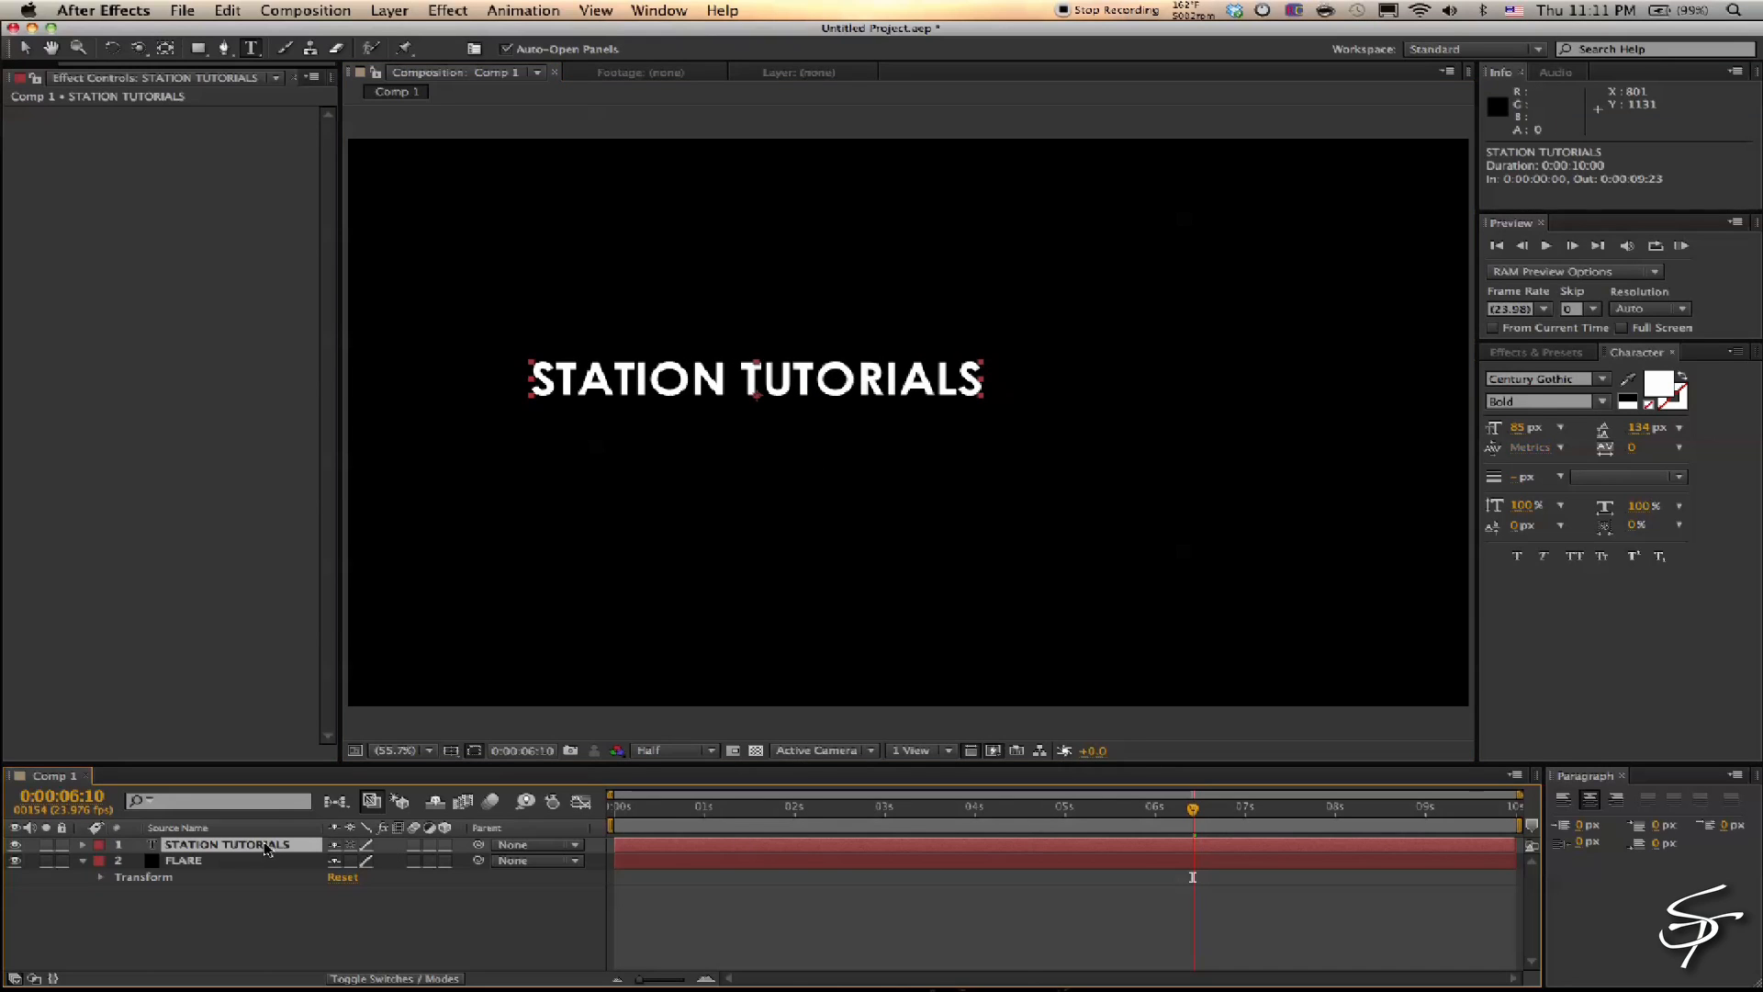
key("alt+shift+p")
left_click_drag(339, 860, 730, 852)
left_click_drag(341, 861, 280, 865)
left_click(590, 933)
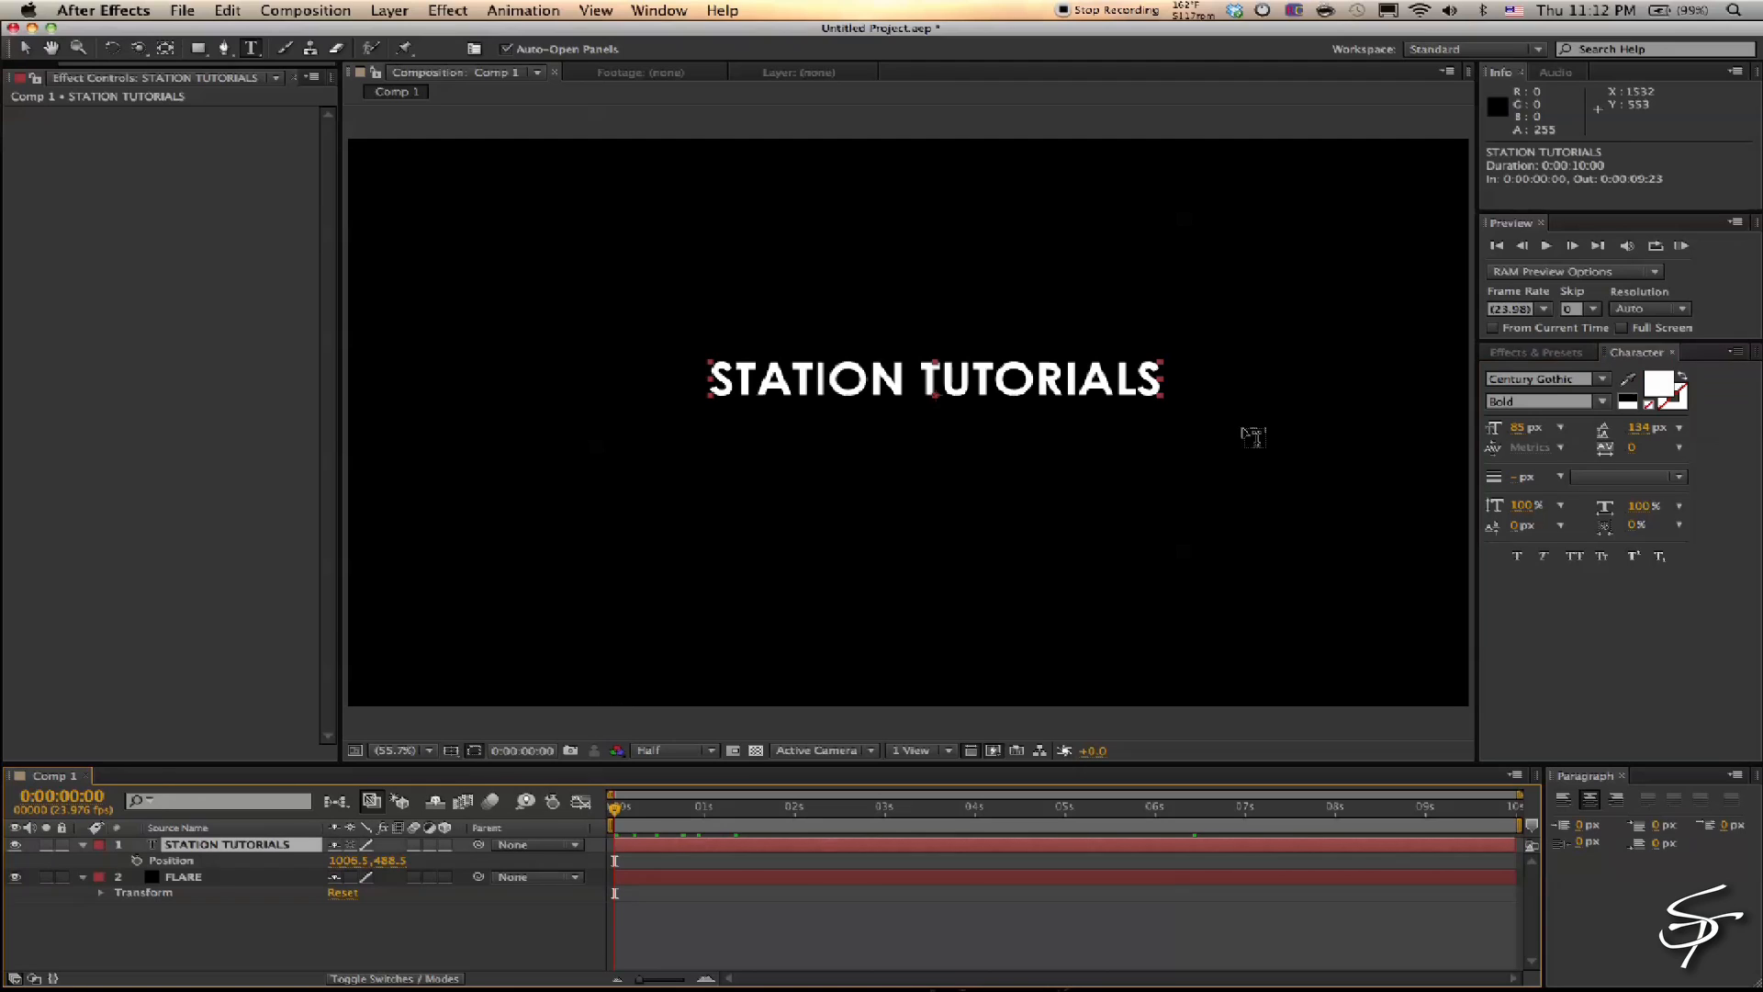
Change the fill color of the STATION TUTORIALS text to a bright blue
left_click(1663, 384)
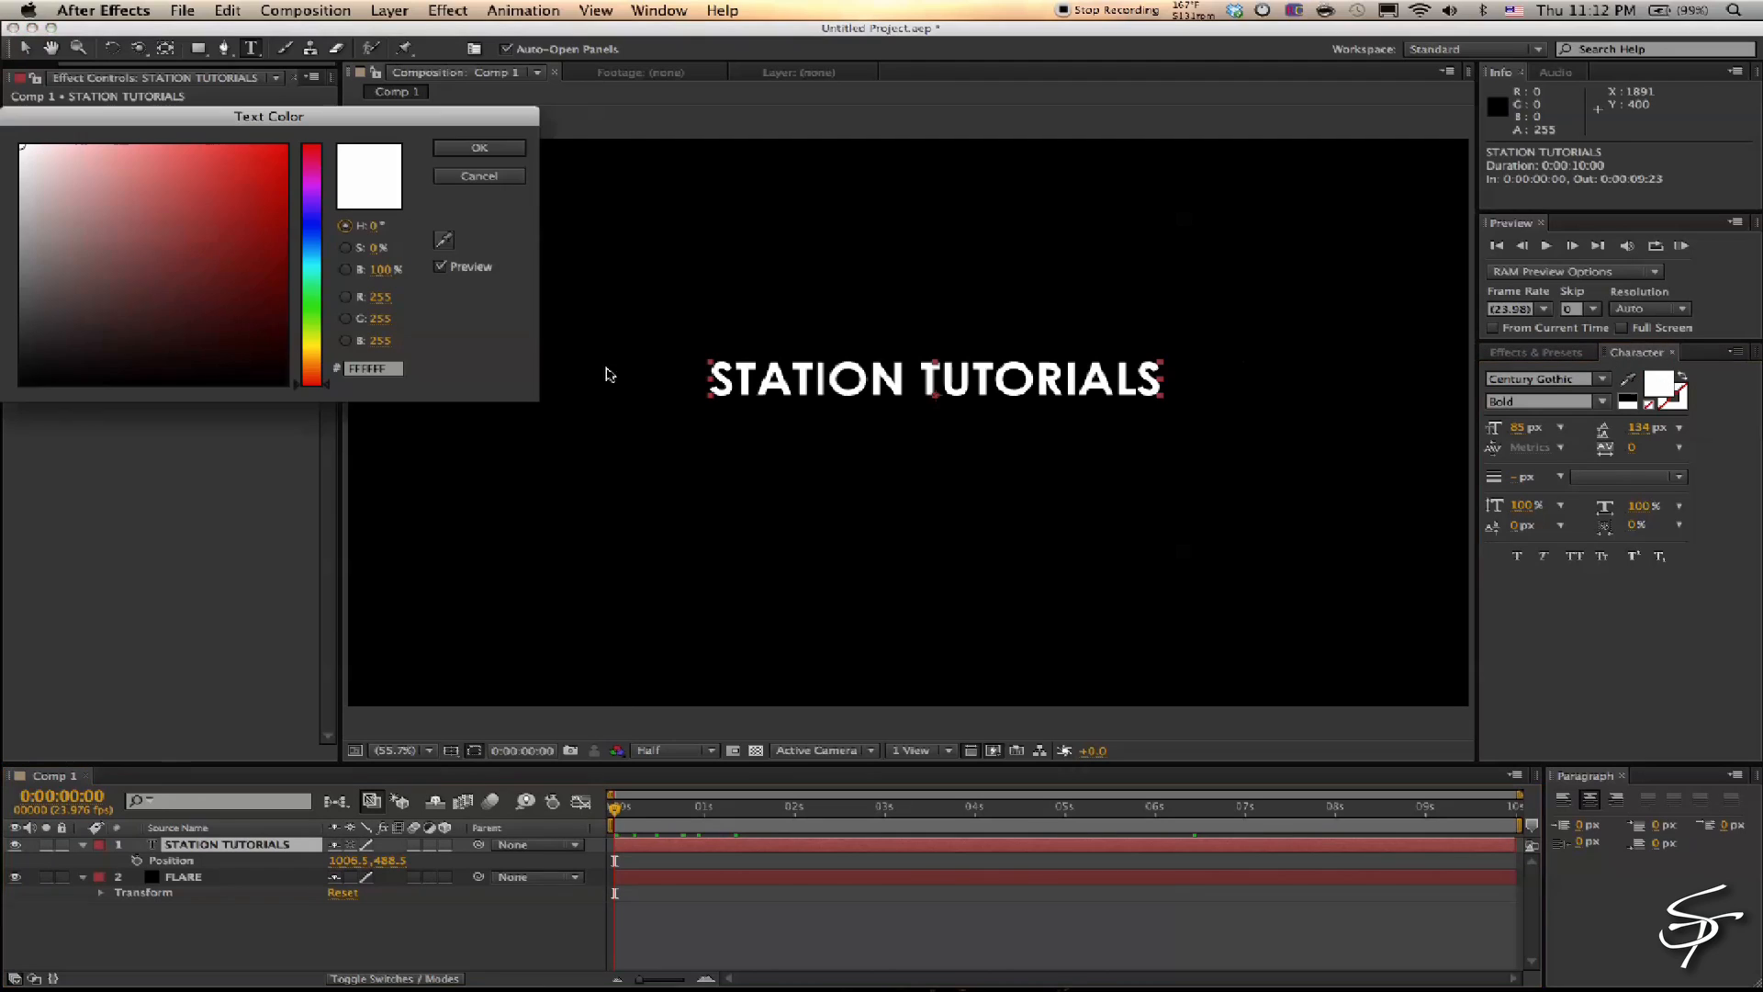
left_click(308, 266)
left_click(240, 145)
left_click_drag(315, 260, 314, 246)
left_click(479, 148)
left_click(837, 923)
Apply the Stylize Glow effect to the STATION TUTORIALS text layer
left_click(227, 844)
left_click(389, 10)
mouse_move(534, 593)
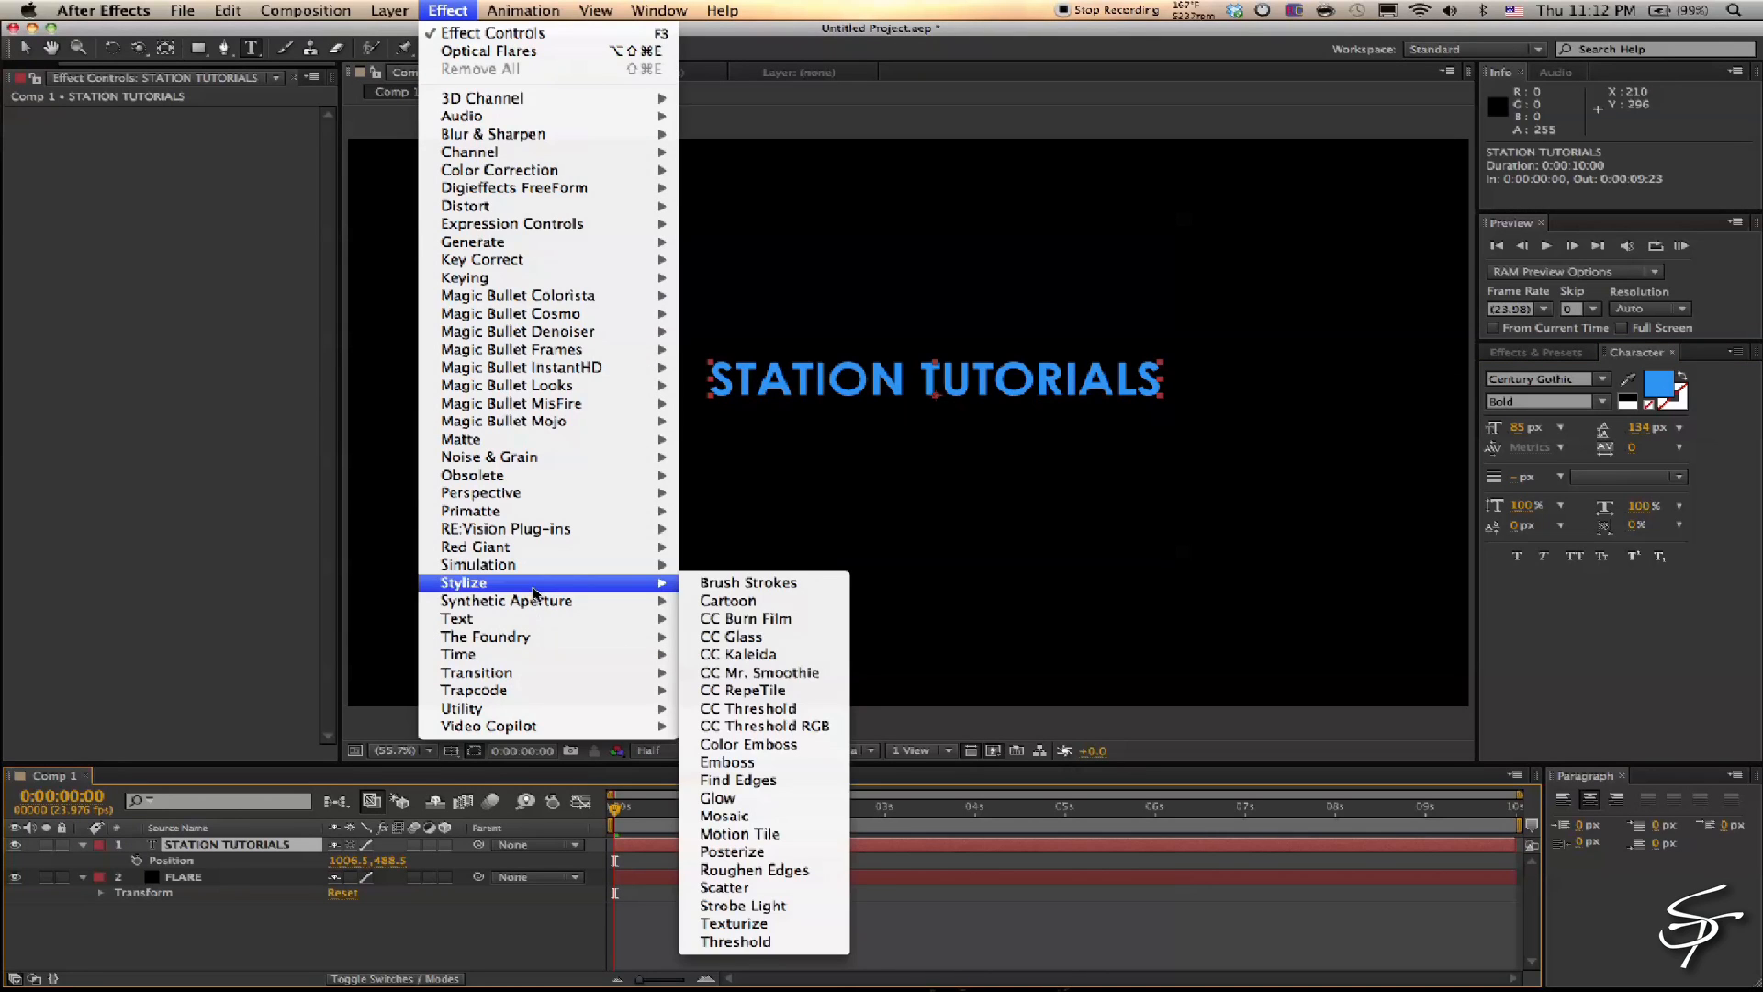
left_click(725, 797)
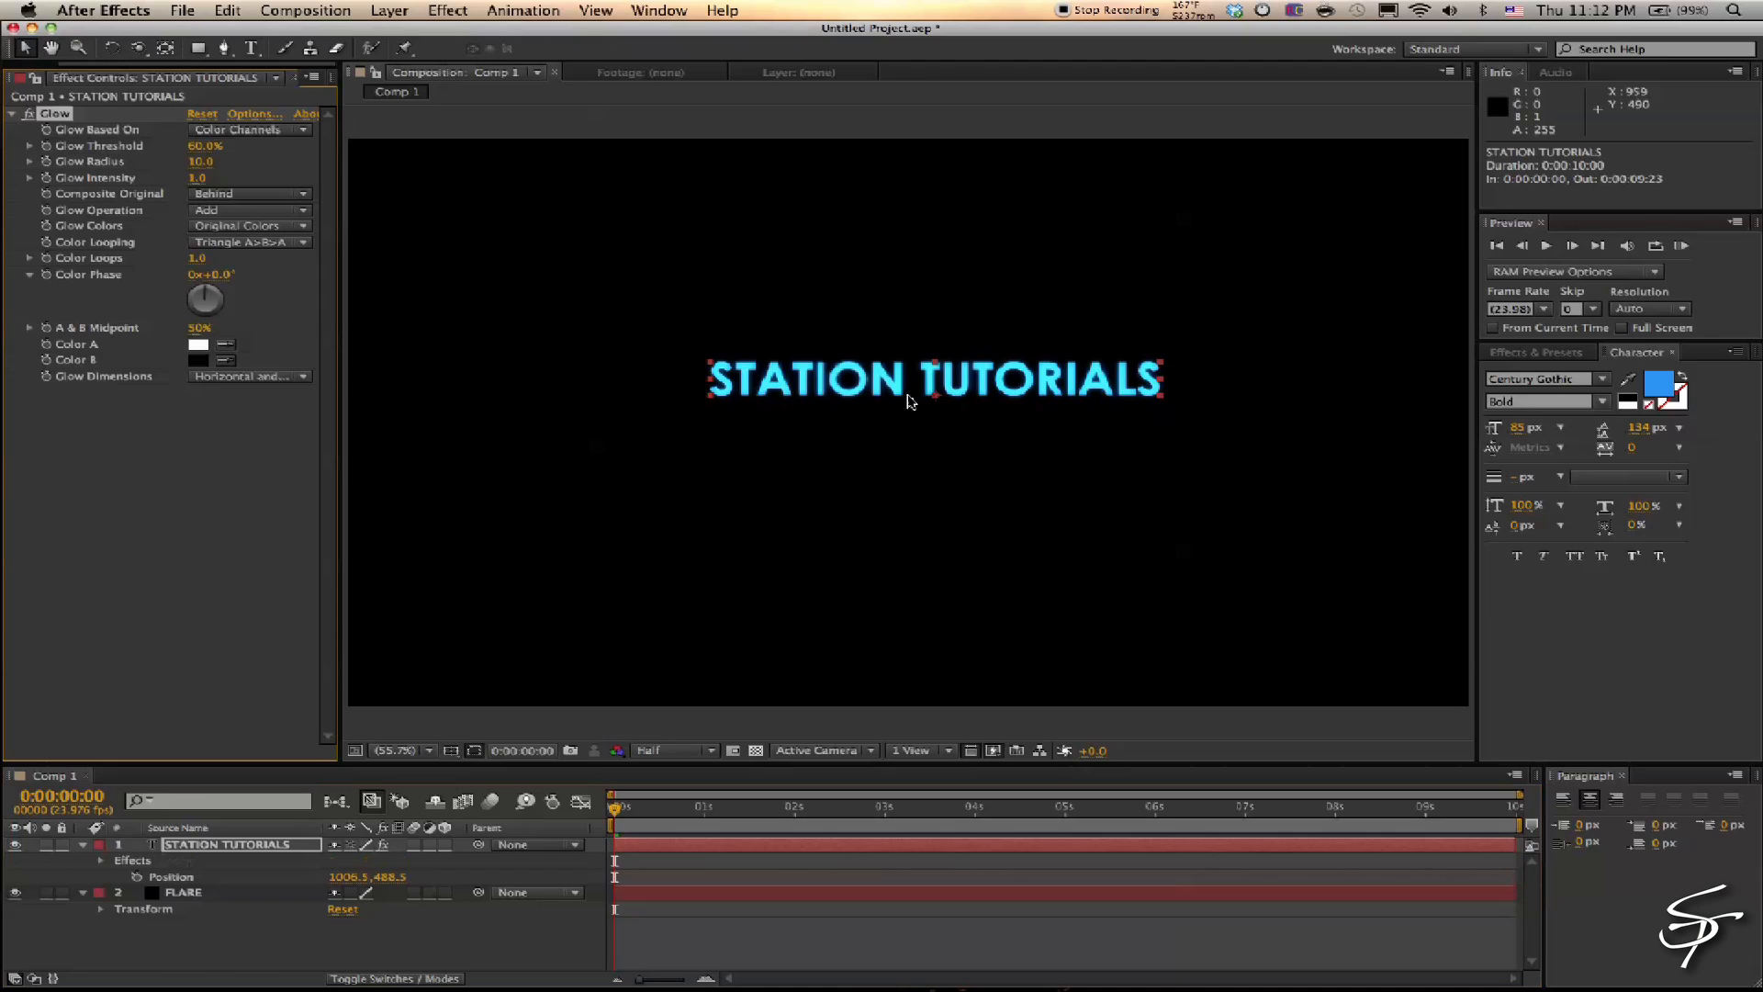
Set the text's Glow Intensity to about 3.3, Glow Radius to 42.3 and Glow Threshold to 37.4%
left_click(29, 177)
left_click(29, 162)
left_click(29, 146)
left_click_drag(142, 245, 234, 254)
left_click_drag(118, 220, 148, 173)
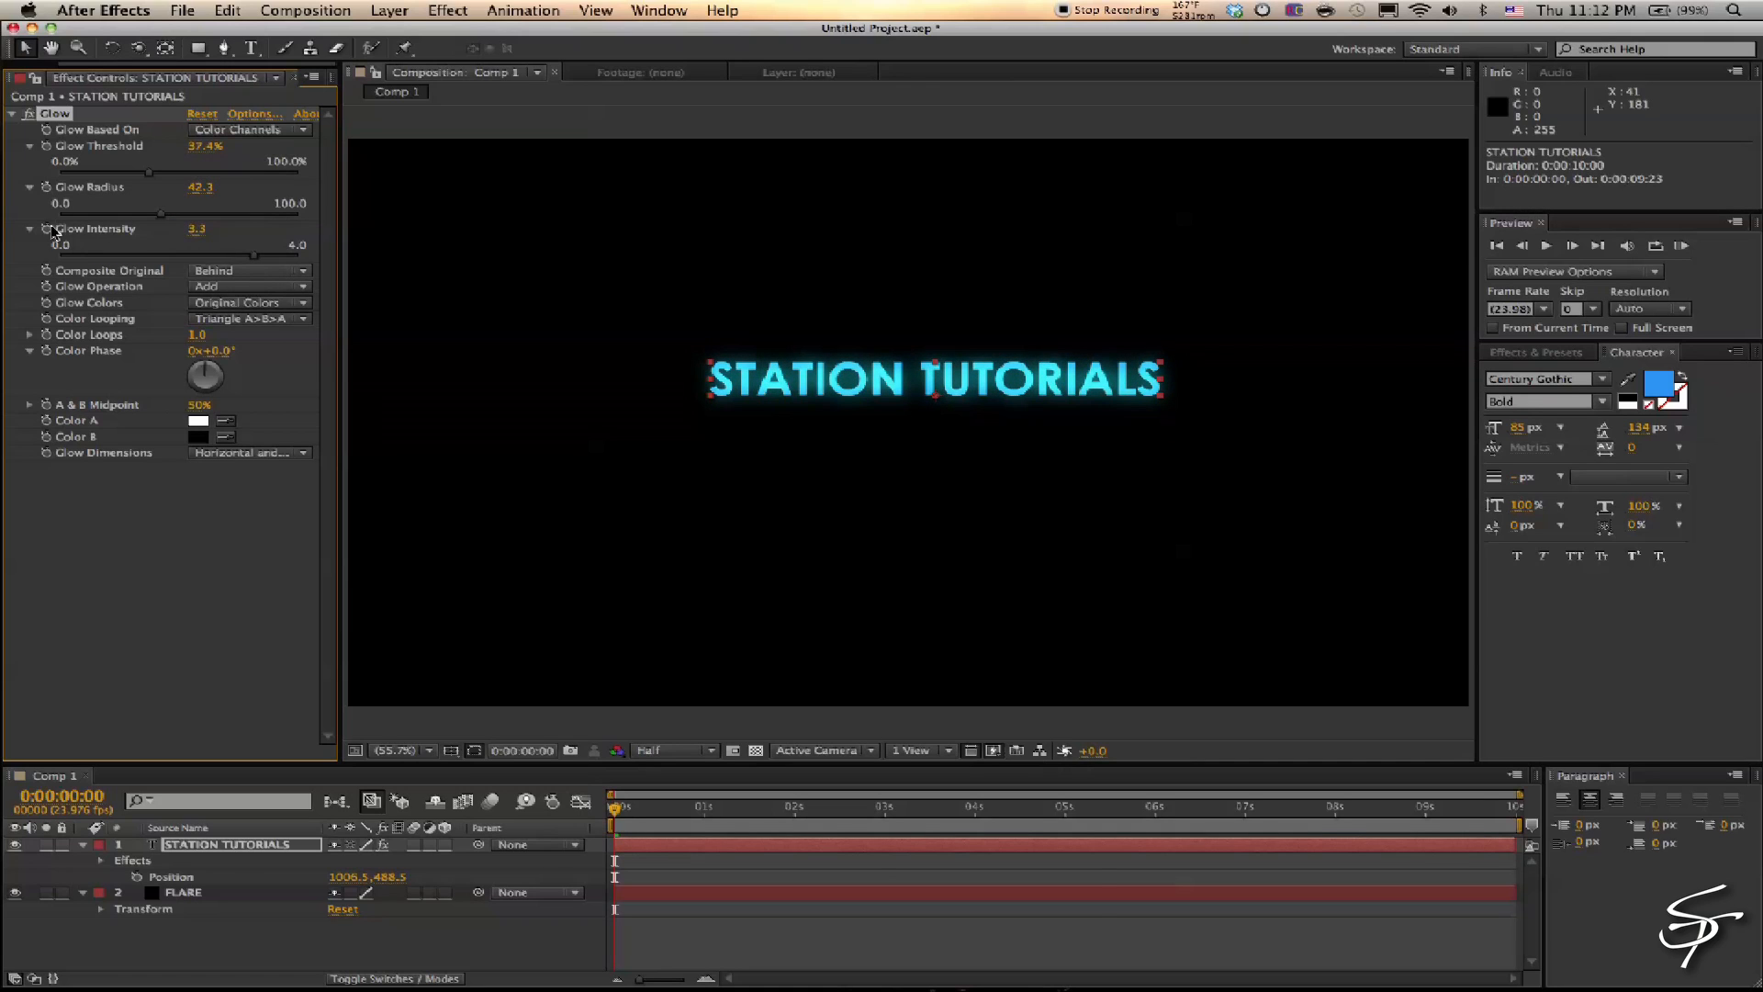
Add the expression wiggle (20,10) to the text's Glow Intensity and preview the flickering glow
left_click(48, 228, "alt")
type("wiggle (20,10")
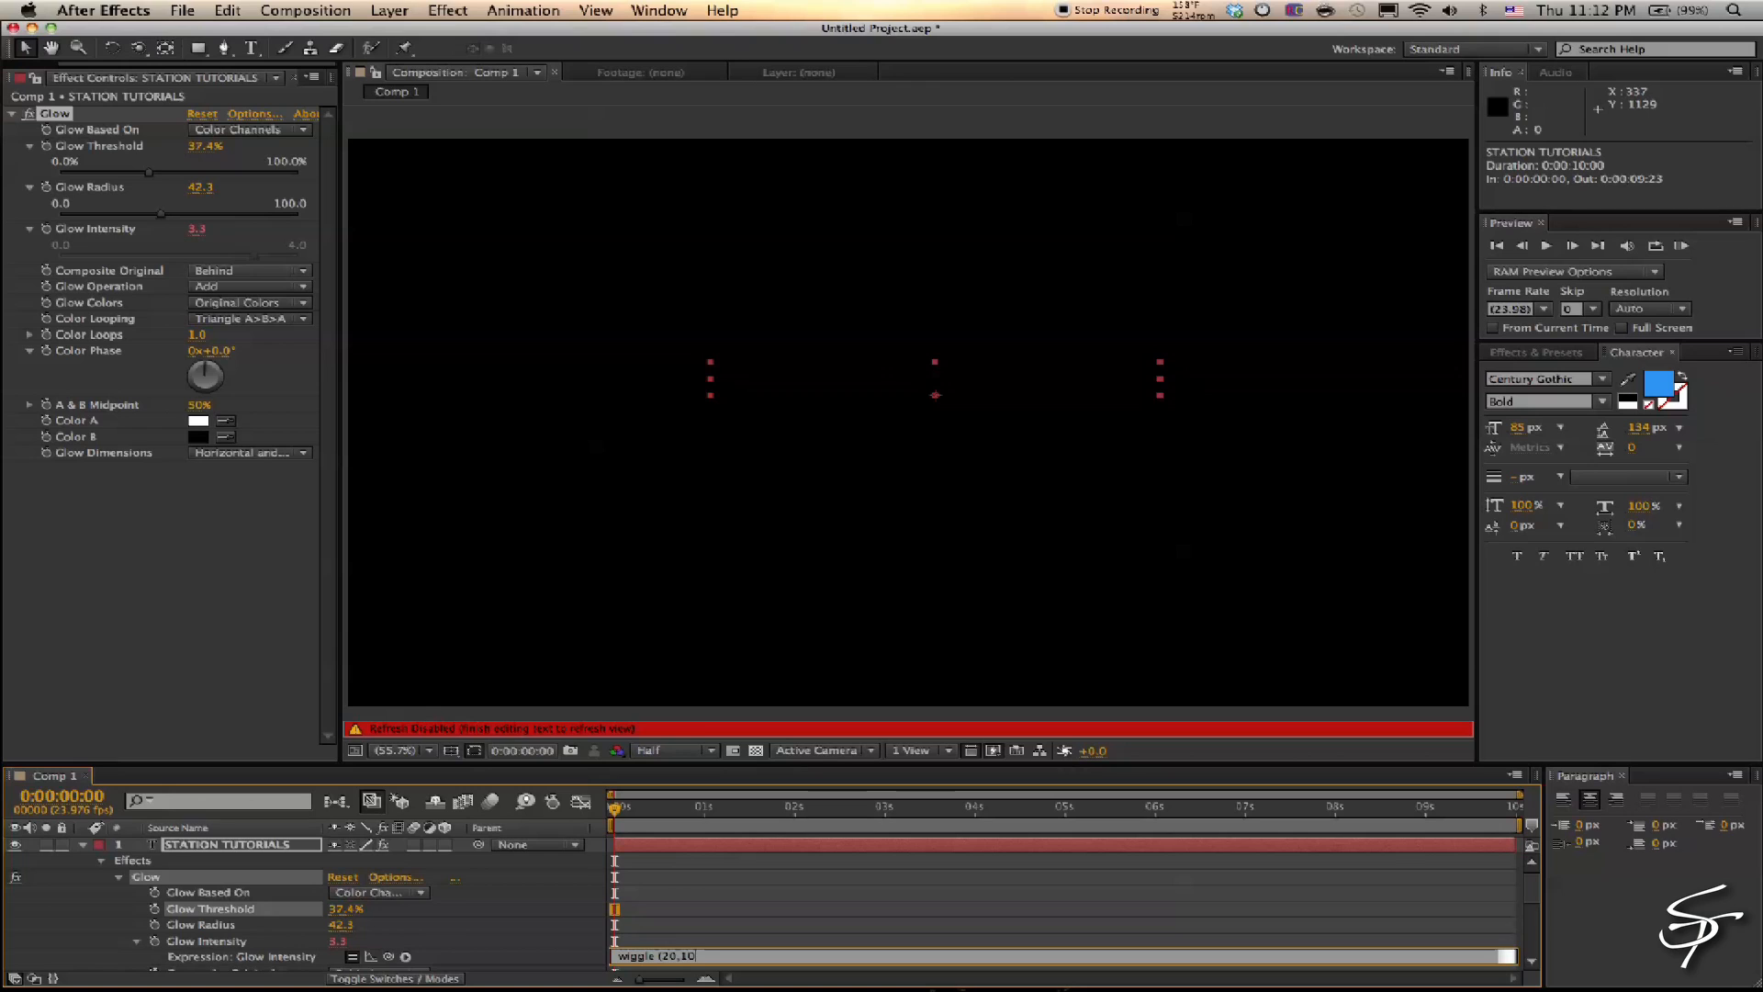
type(")")
left_click(707, 880)
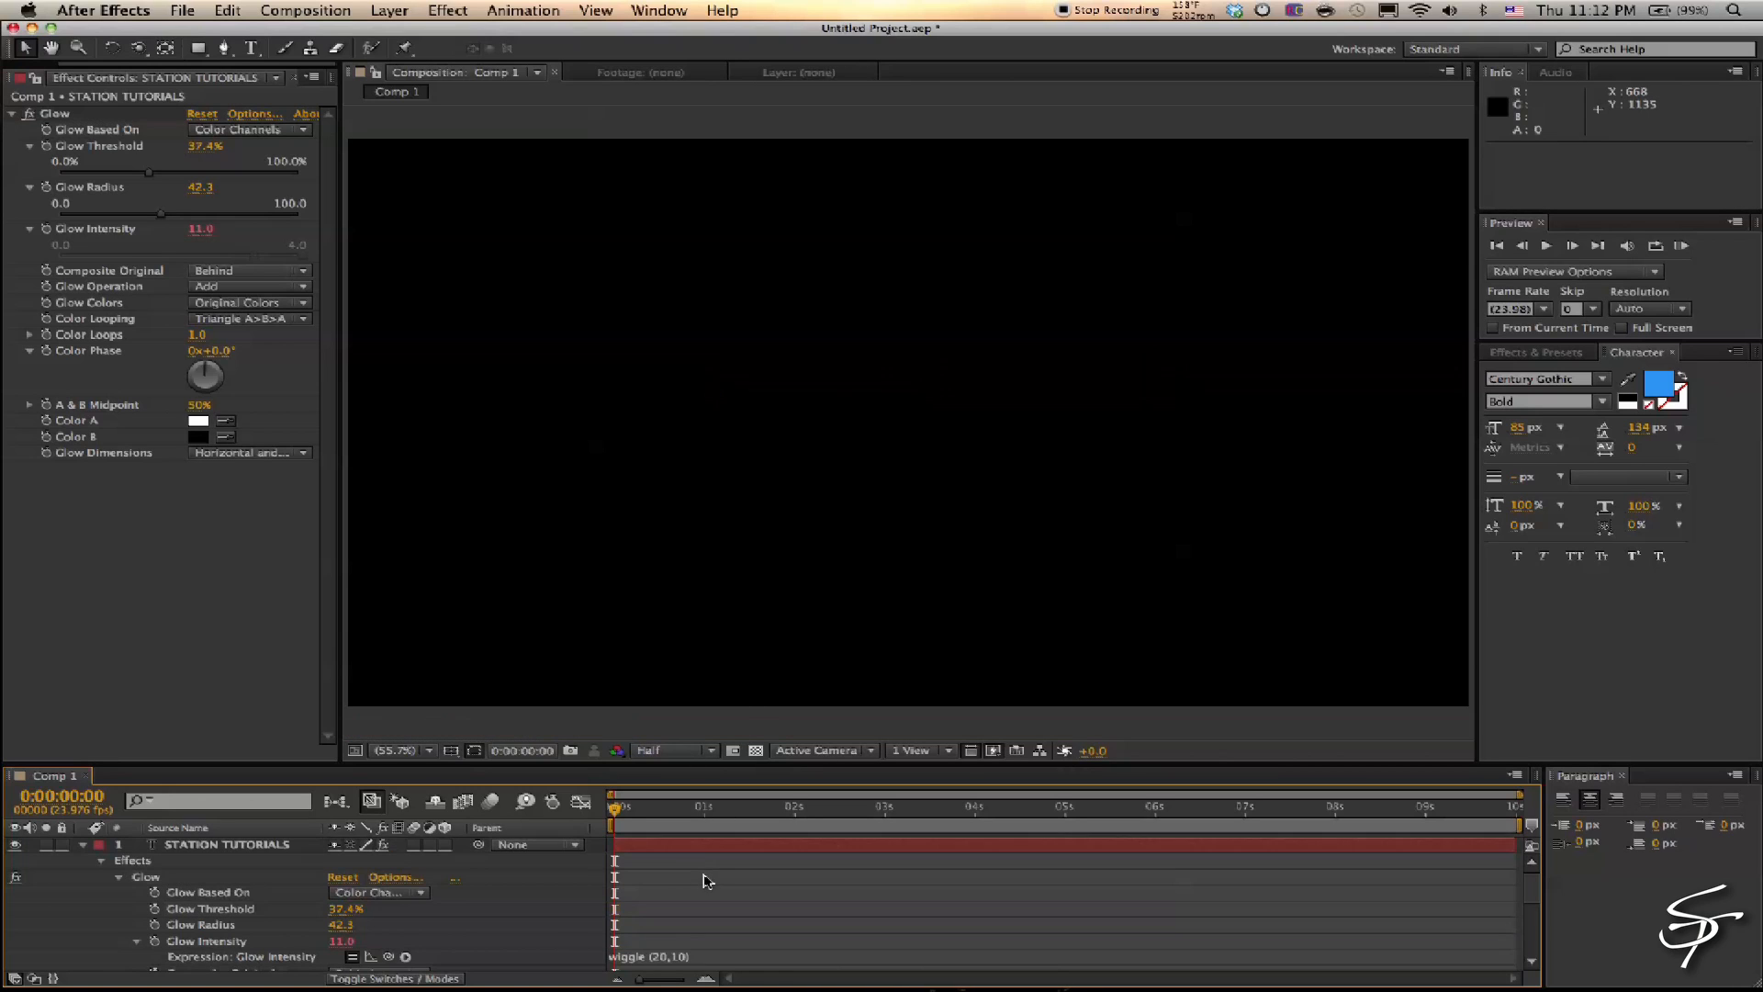
key("space")
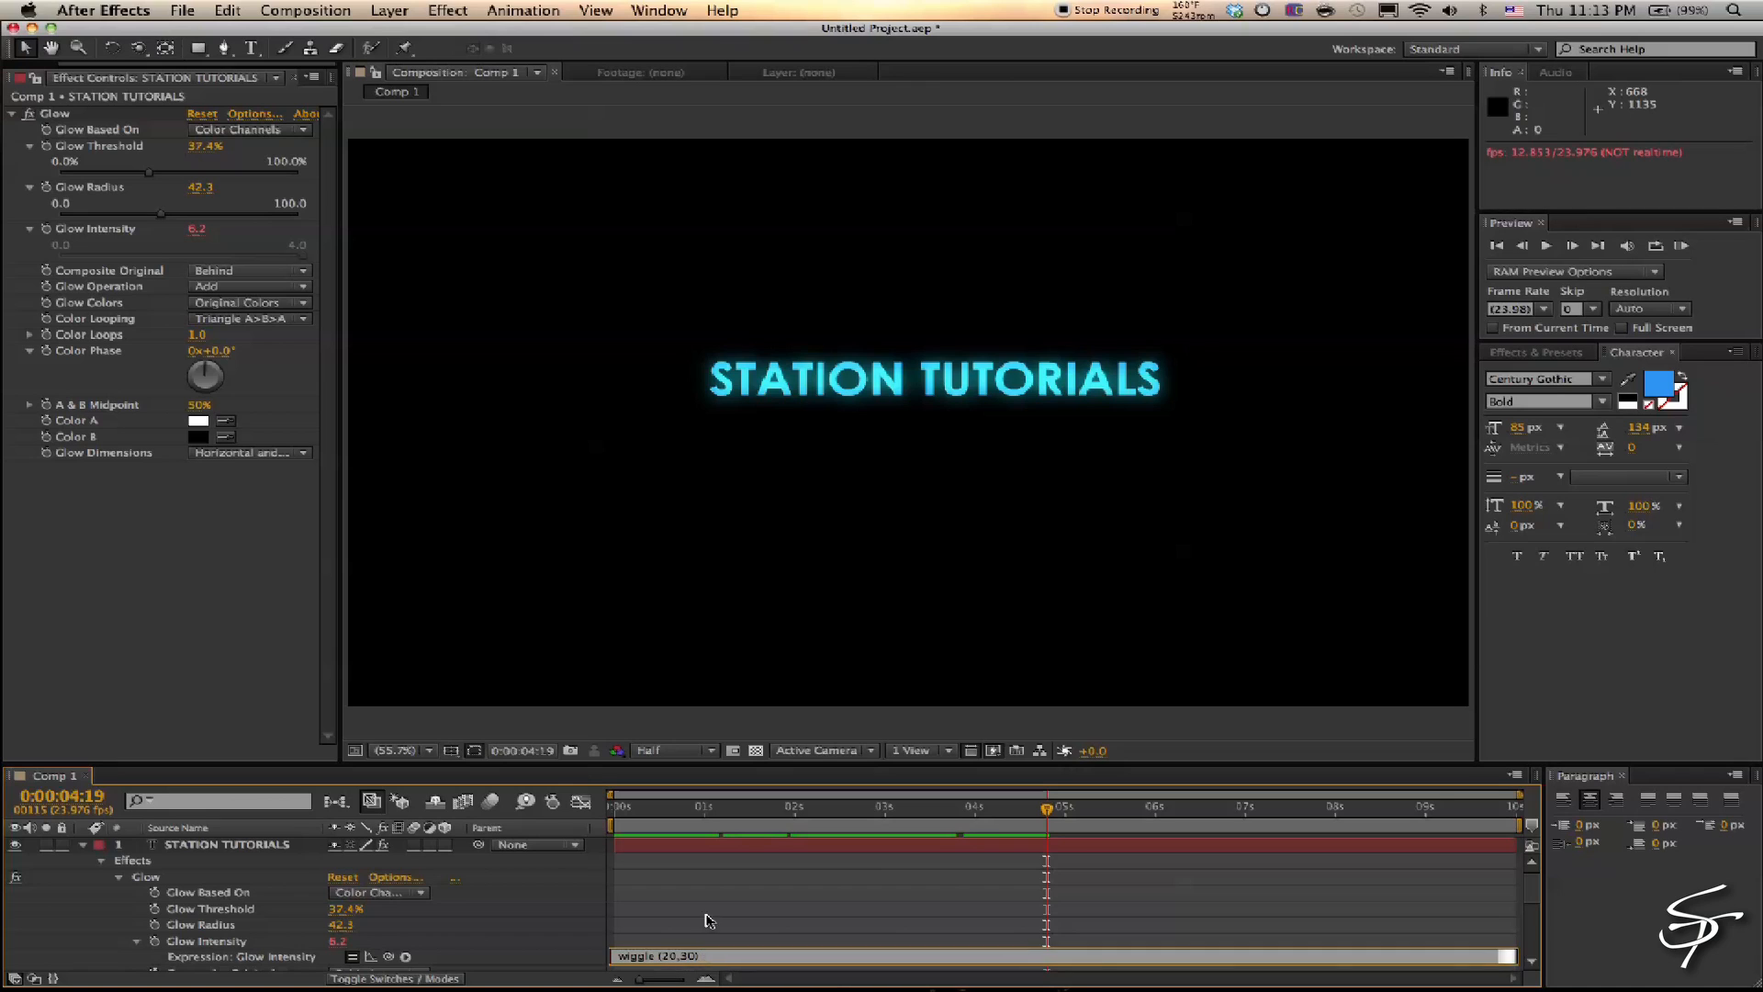
Apply a higher amplitude in the Glow Intensity wiggle expression and preview the text from the first frame
left_click(708, 906)
left_click(616, 808)
key("space")
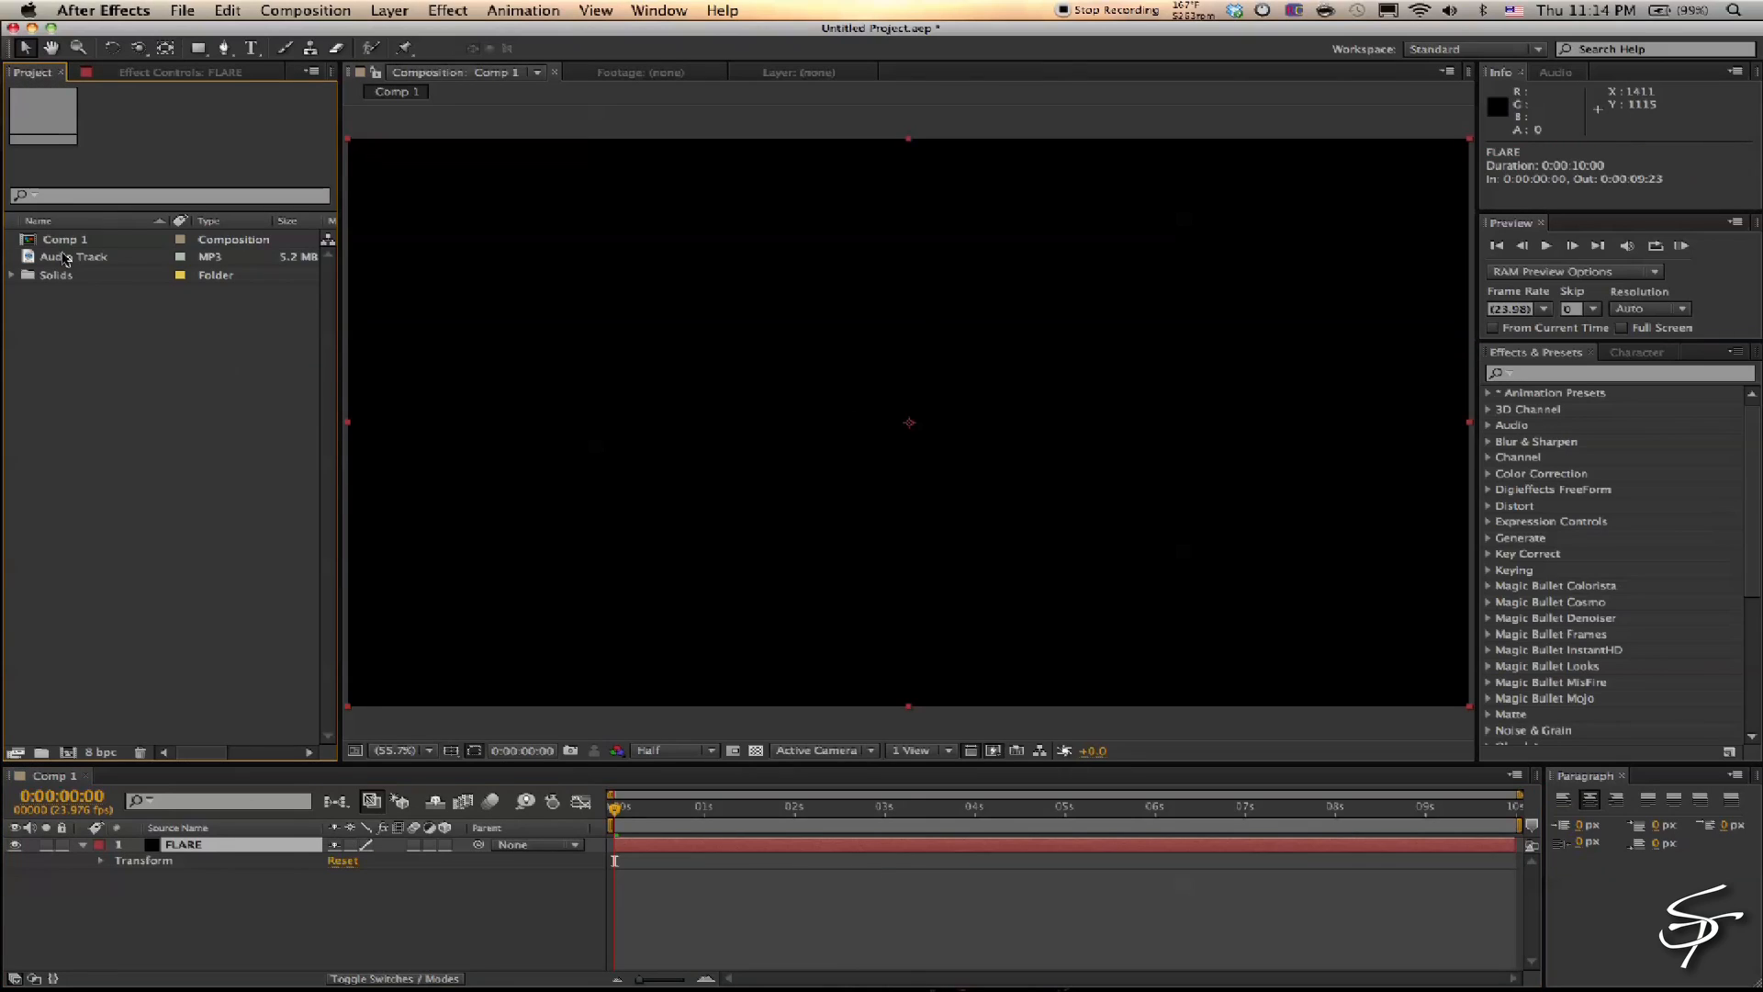
Add Audio Track to Comp 1 below the FLARE layer and convert its audio to keyframes
left_click_drag(73, 257, 214, 881)
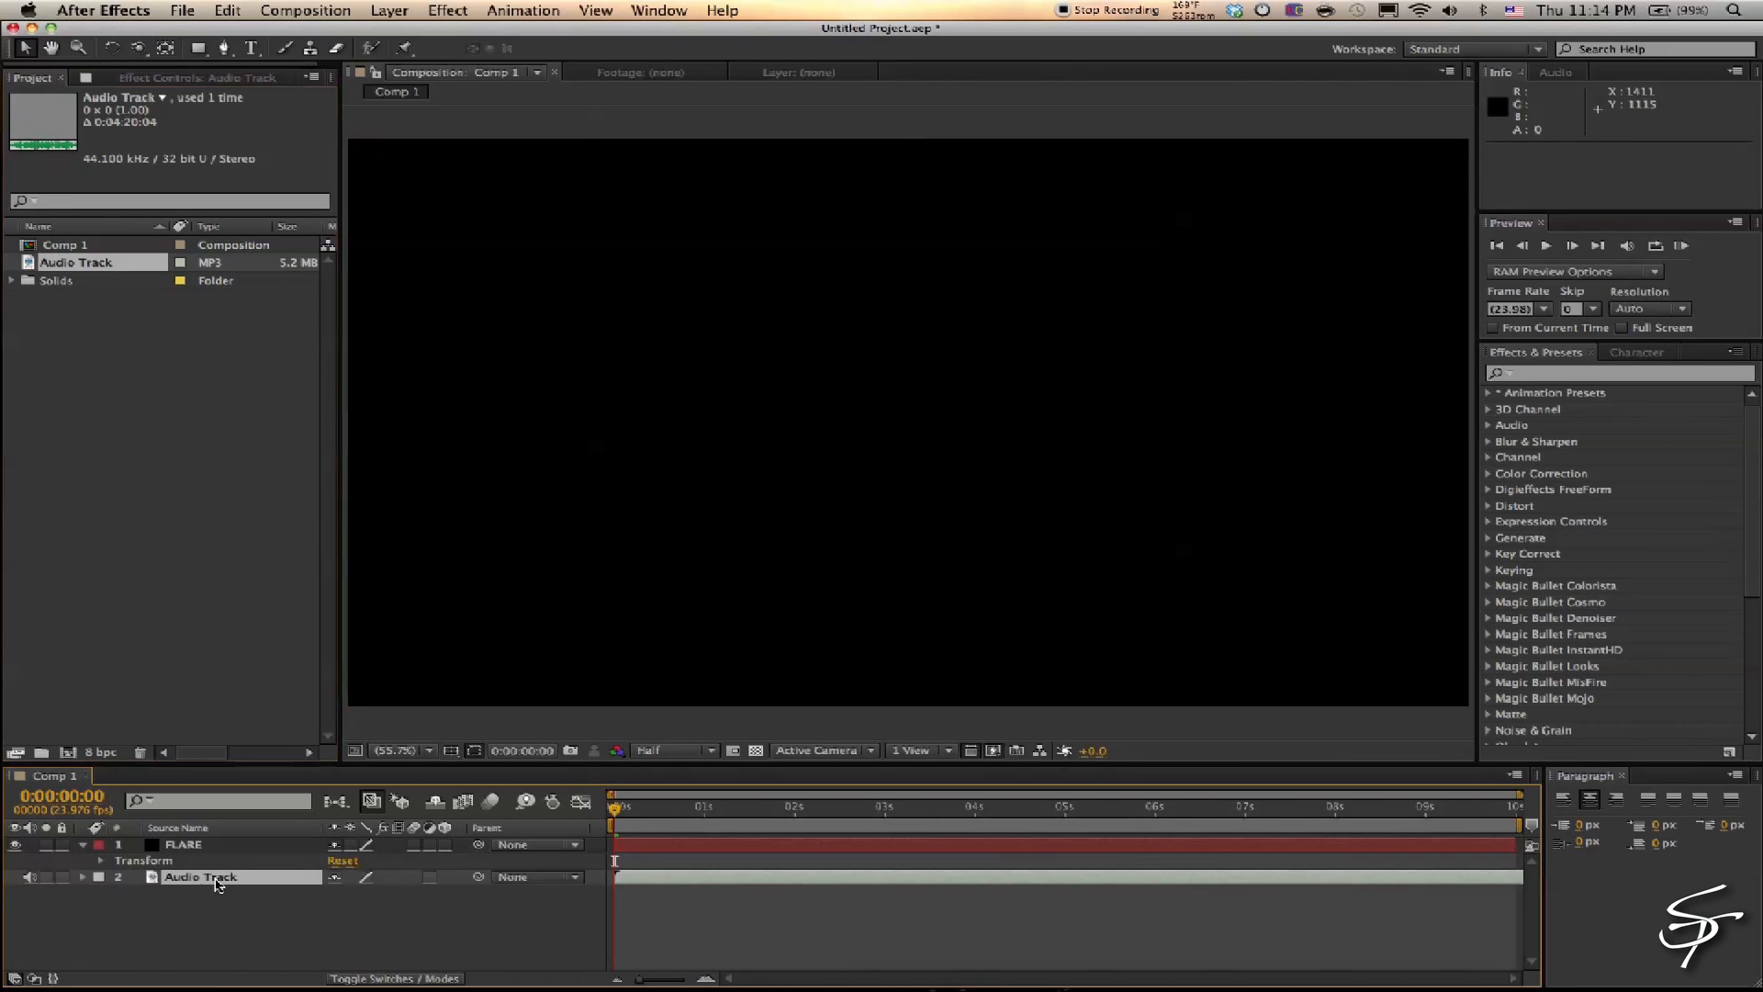
right_click(230, 884)
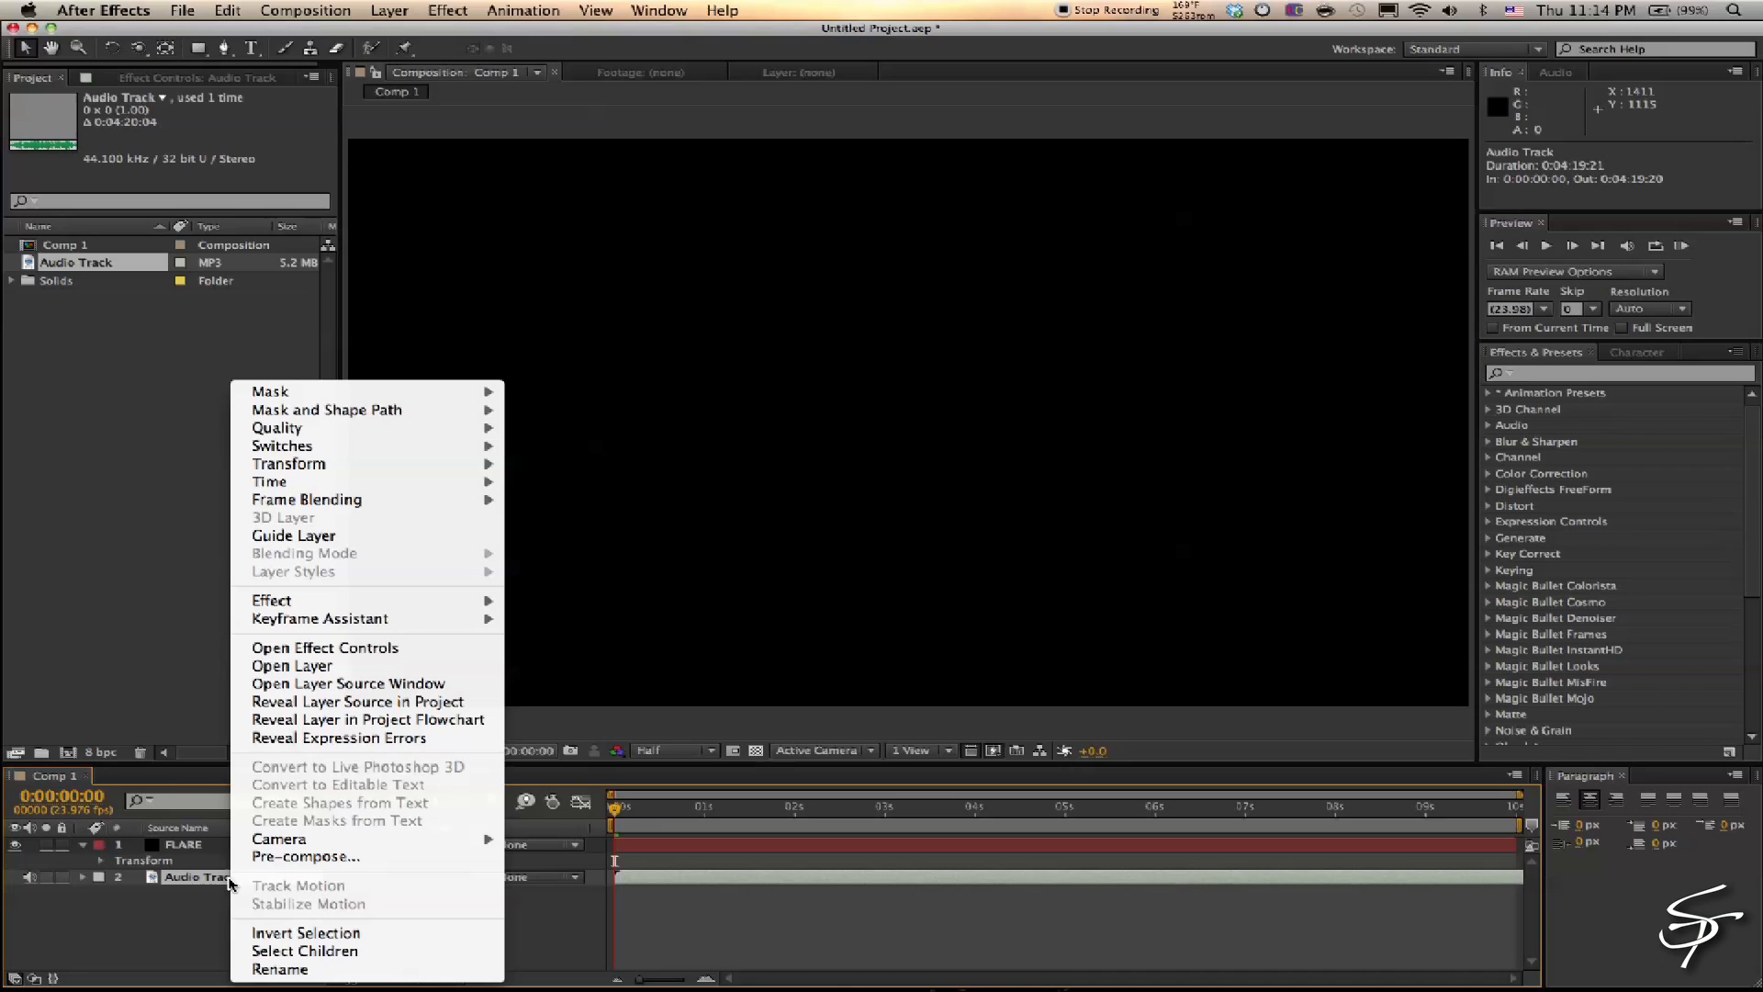
mouse_move(459, 618)
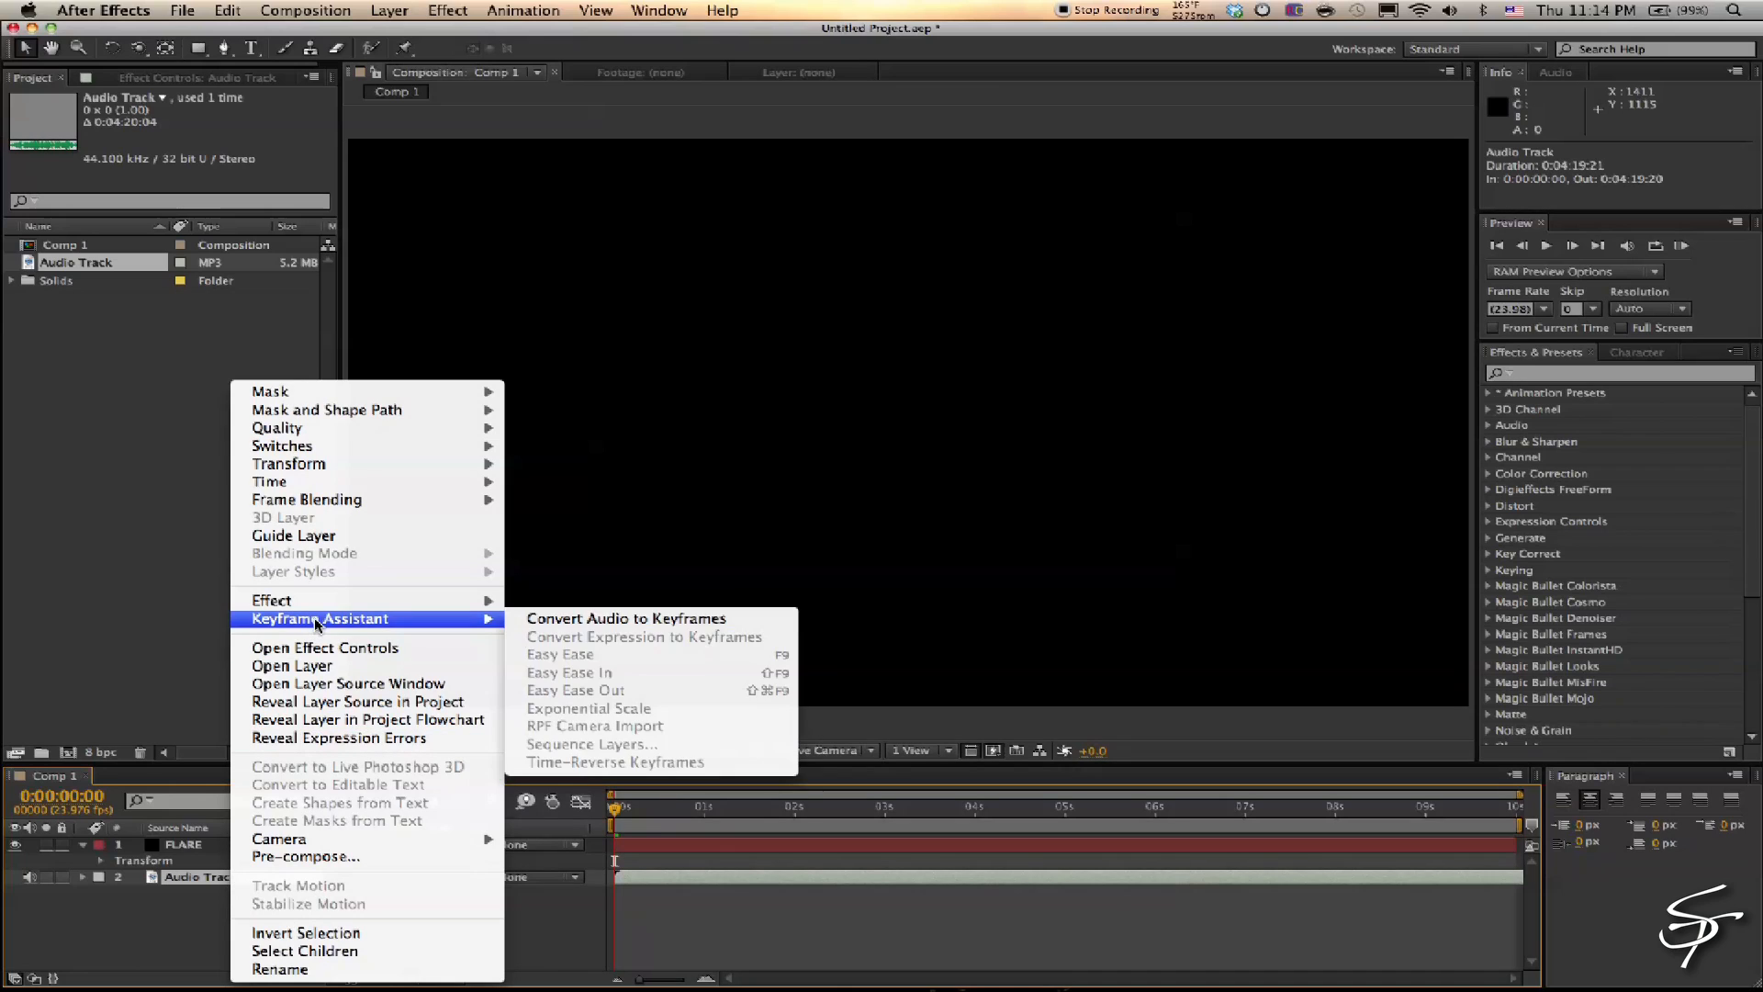
left_click(640, 620)
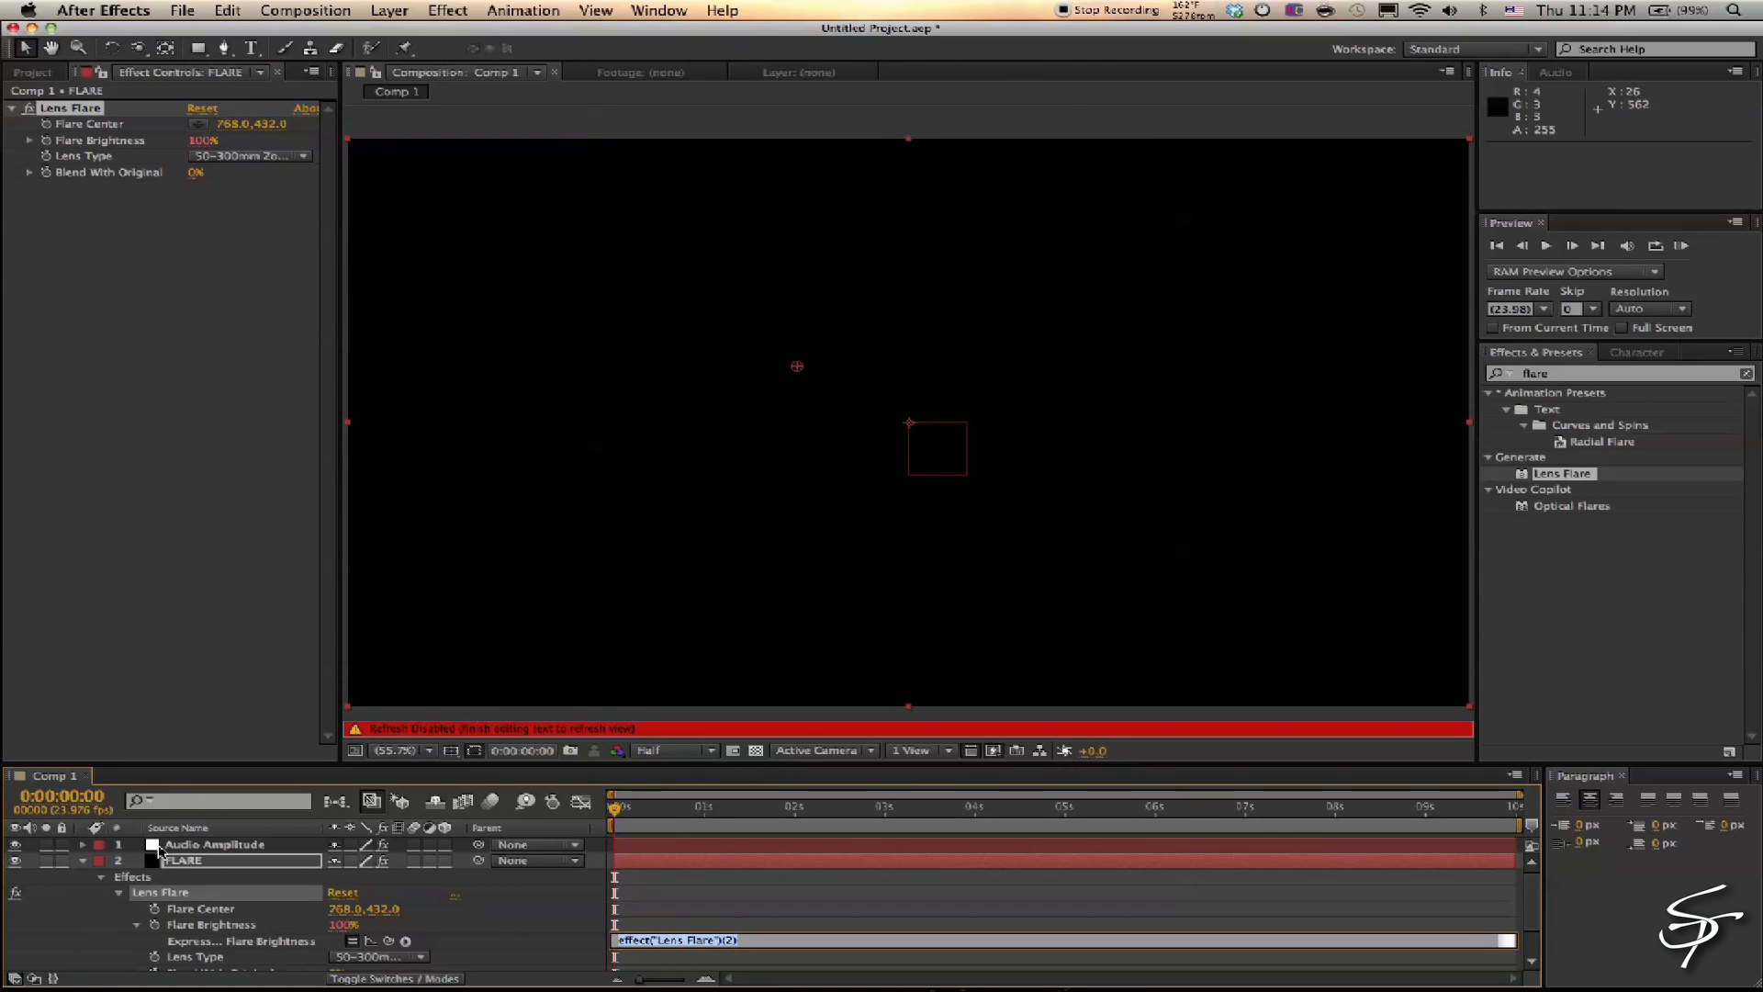
Link the Flare Brightness expression of FLARE to the Both Channels Slider on the Audio Amplitude layer
left_click(84, 845)
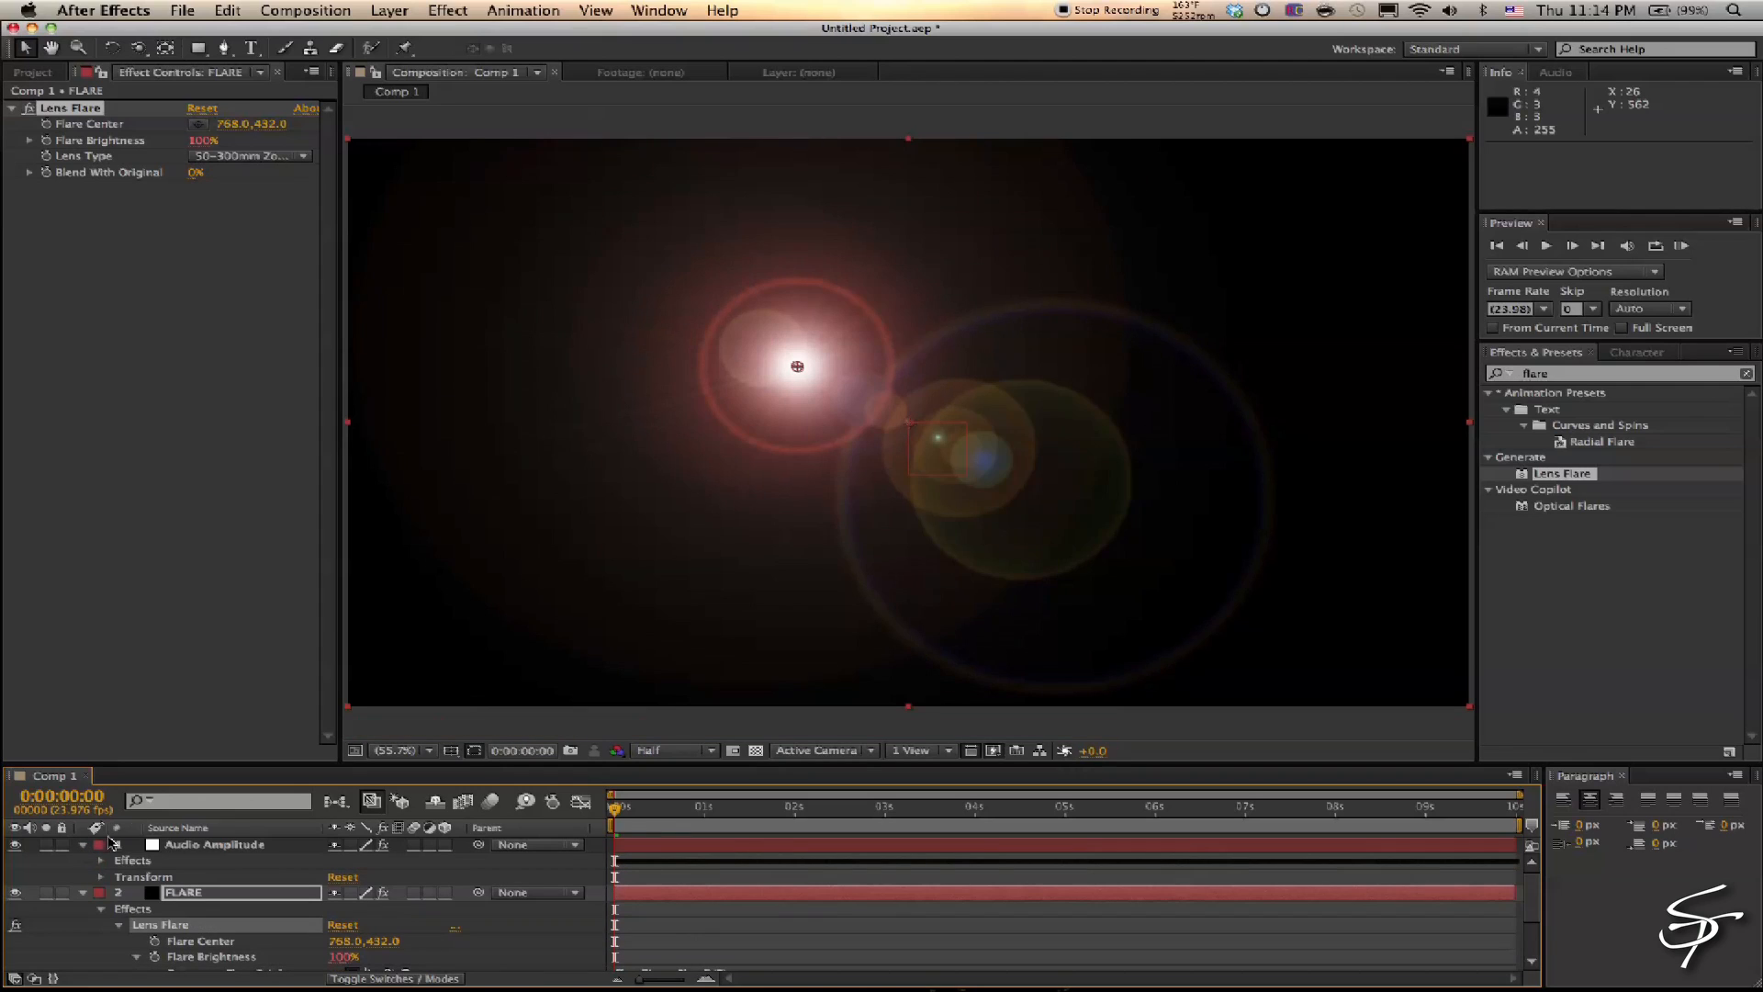
left_click(102, 861)
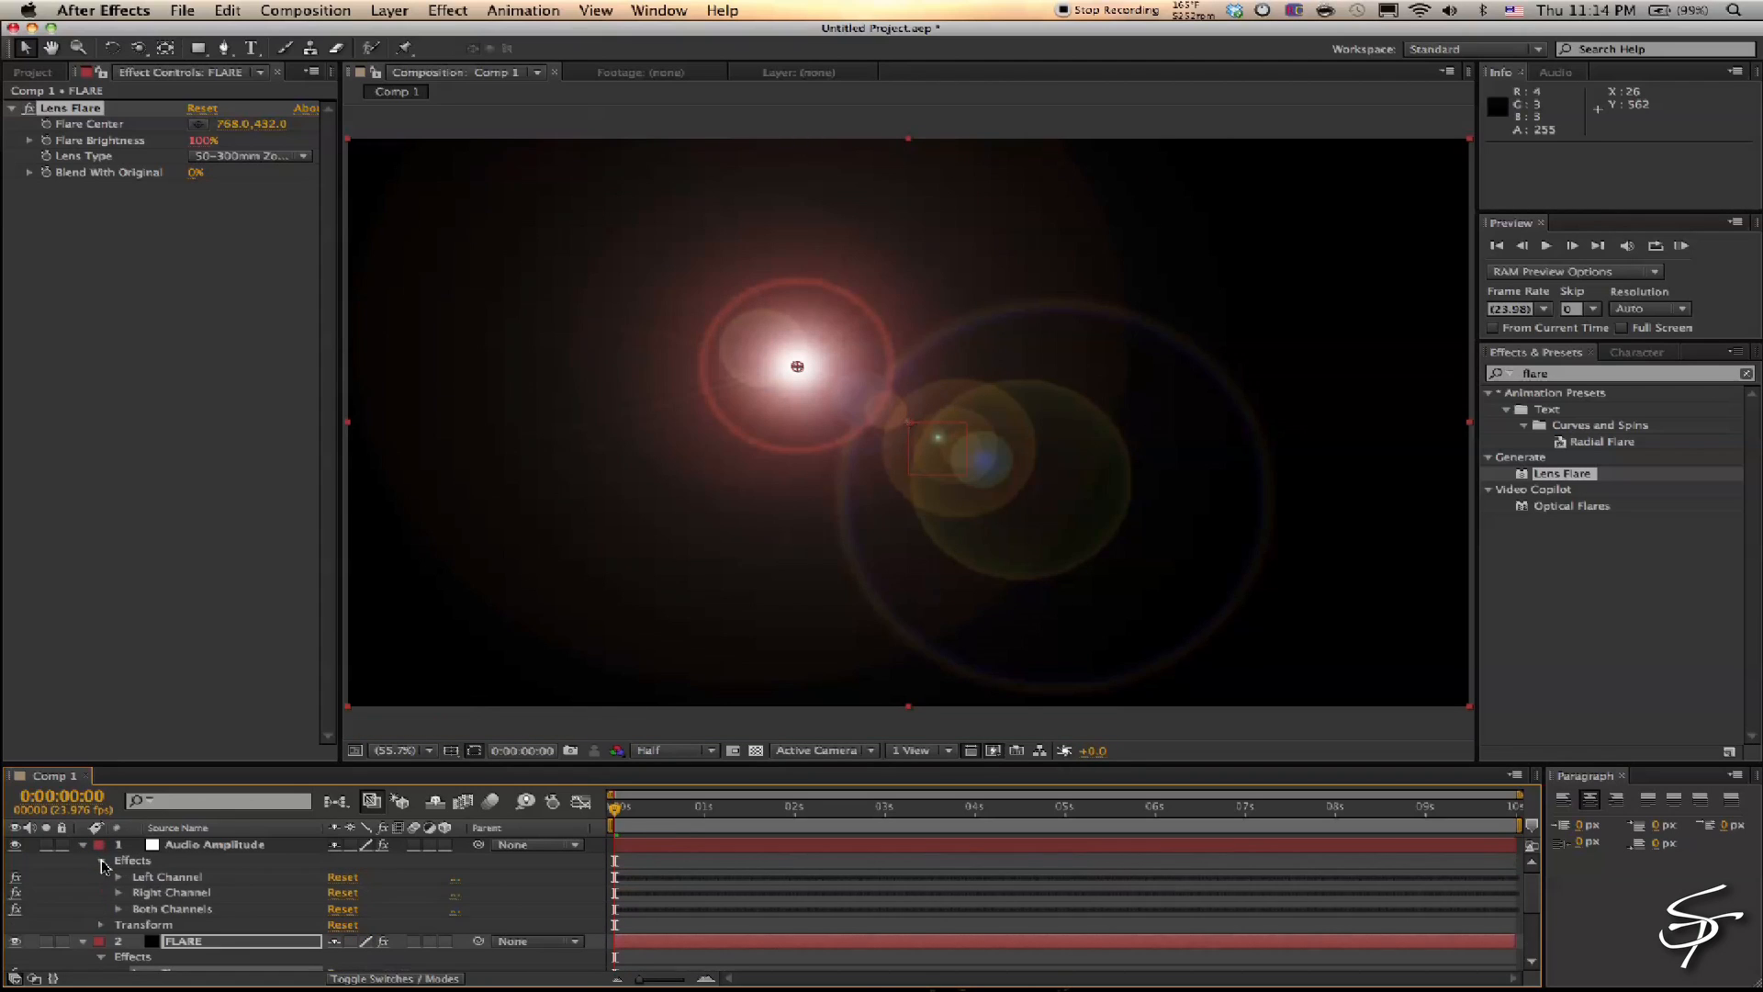
left_click_drag(294, 762, 306, 628)
left_click(118, 771)
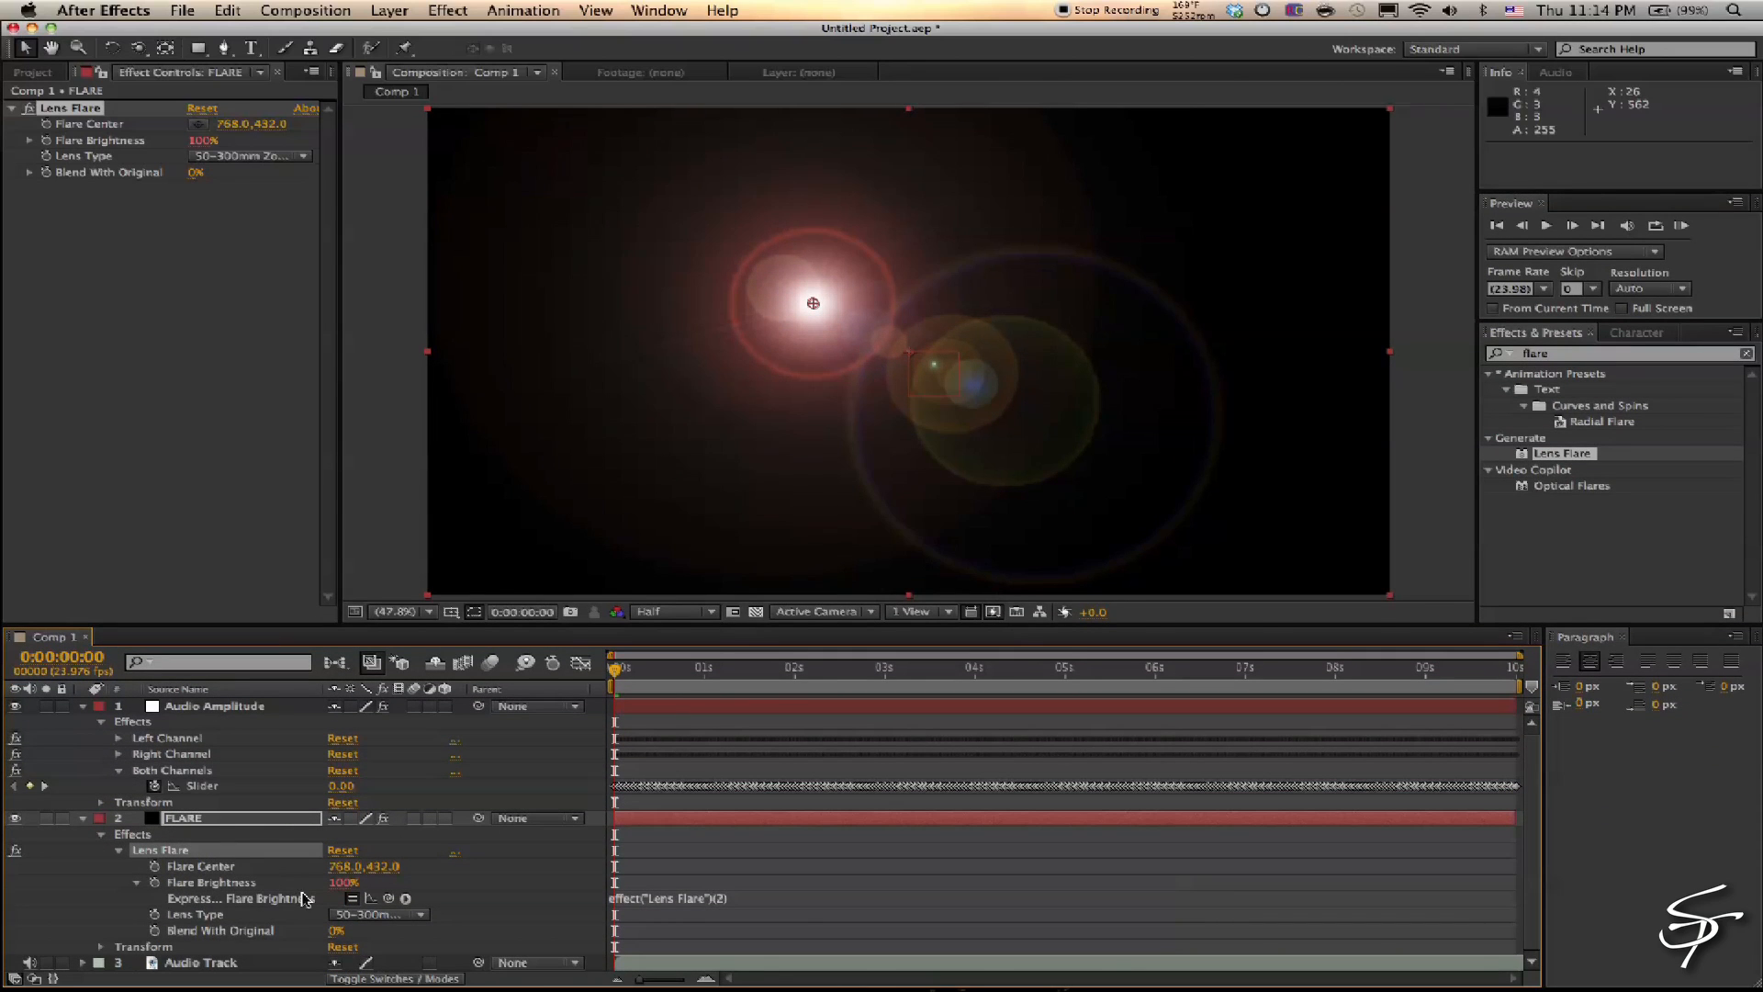
left_click_drag(386, 905, 197, 785)
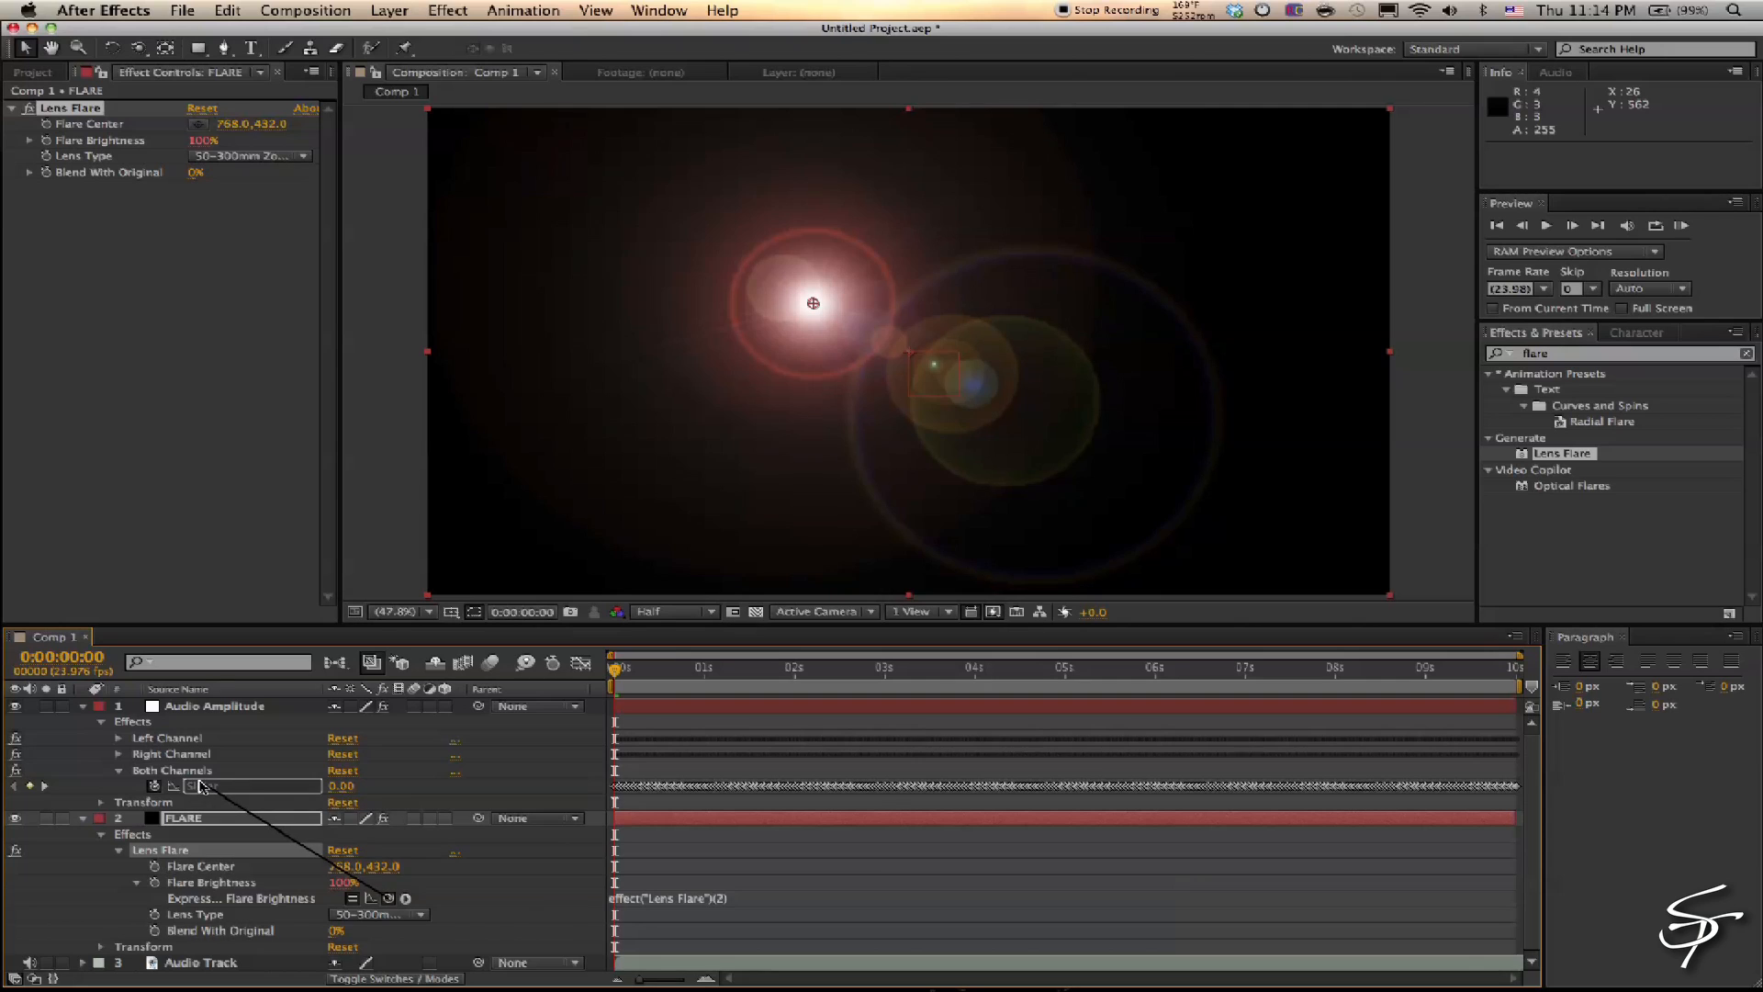
left_click_drag(197, 785, 197, 786)
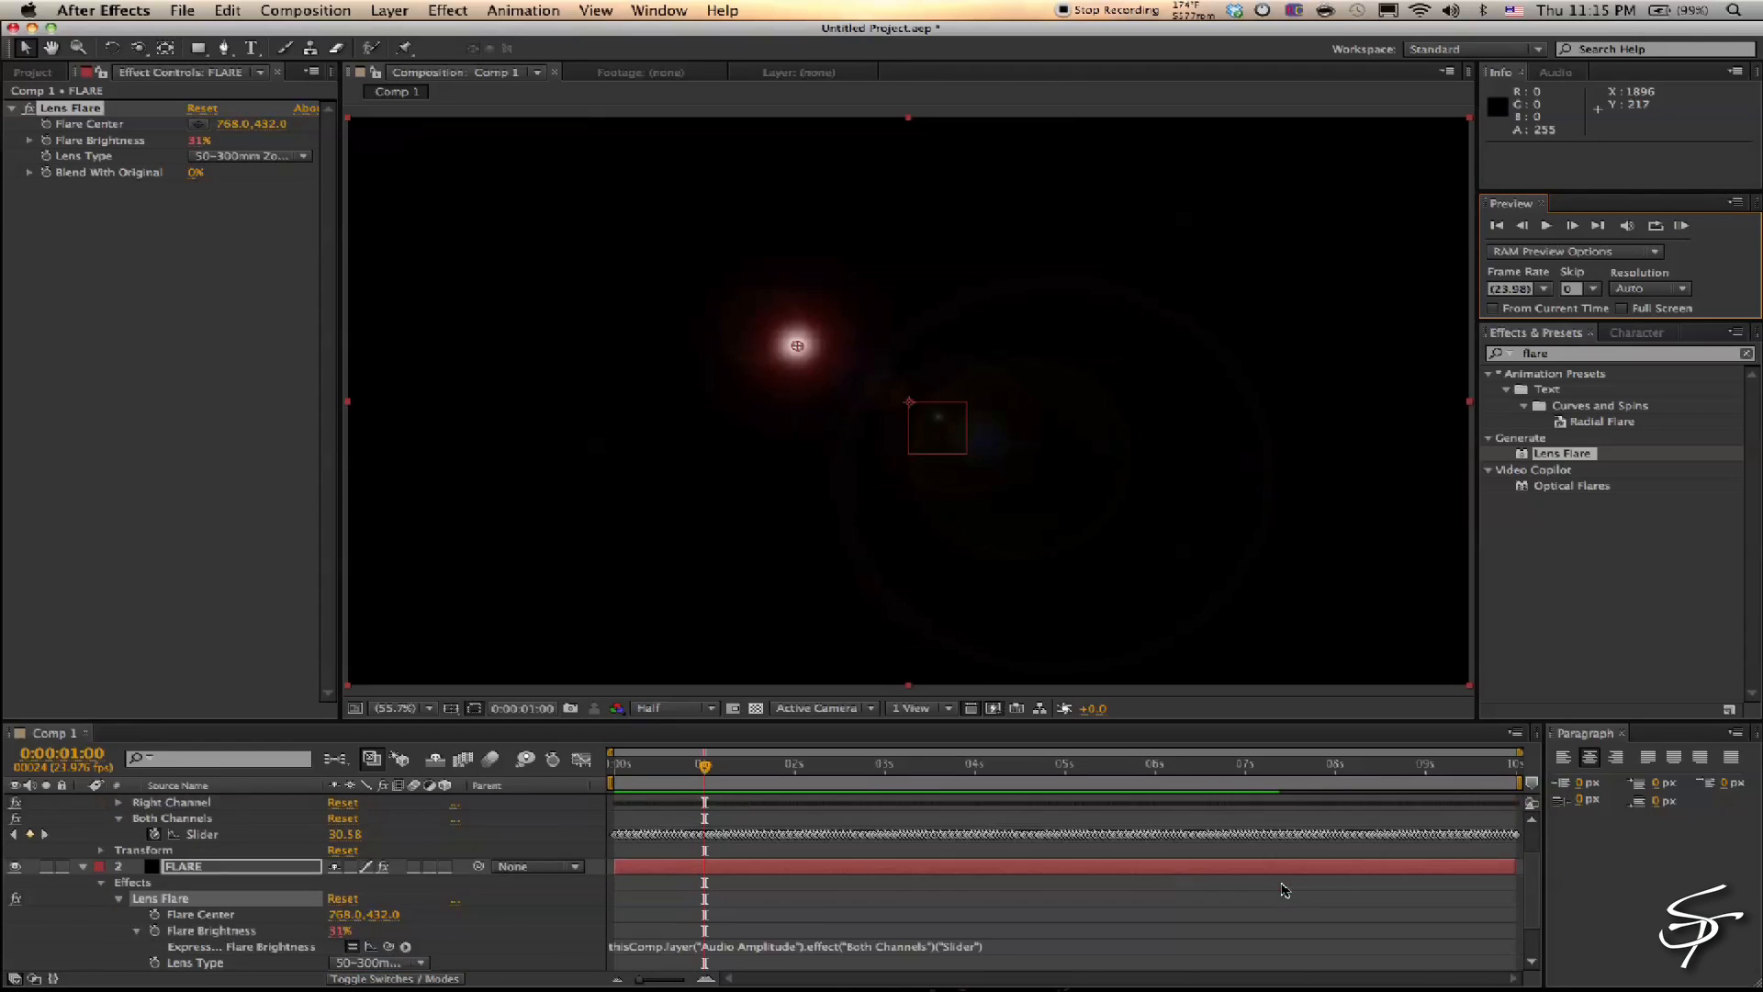
Open the Flare Brightness expression for editing, close it and RAM preview the flare driven by the audio
left_click(1003, 930)
left_click(1007, 930)
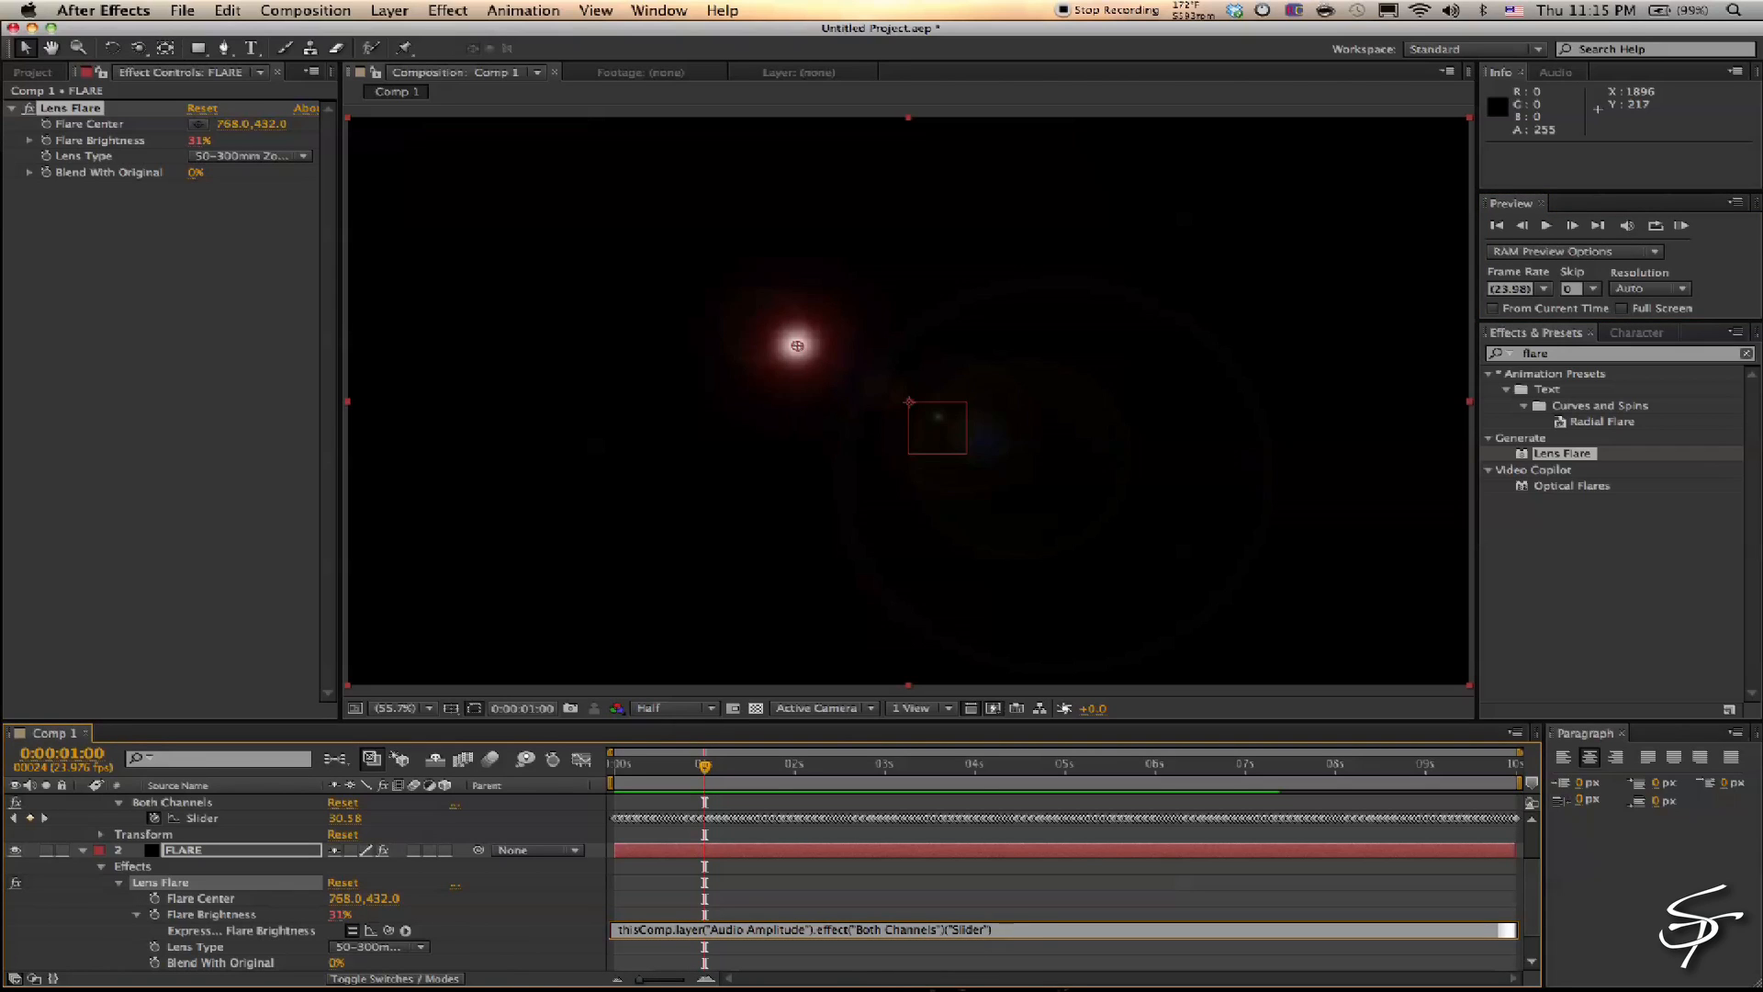
left_click(994, 894)
key("KP_0")
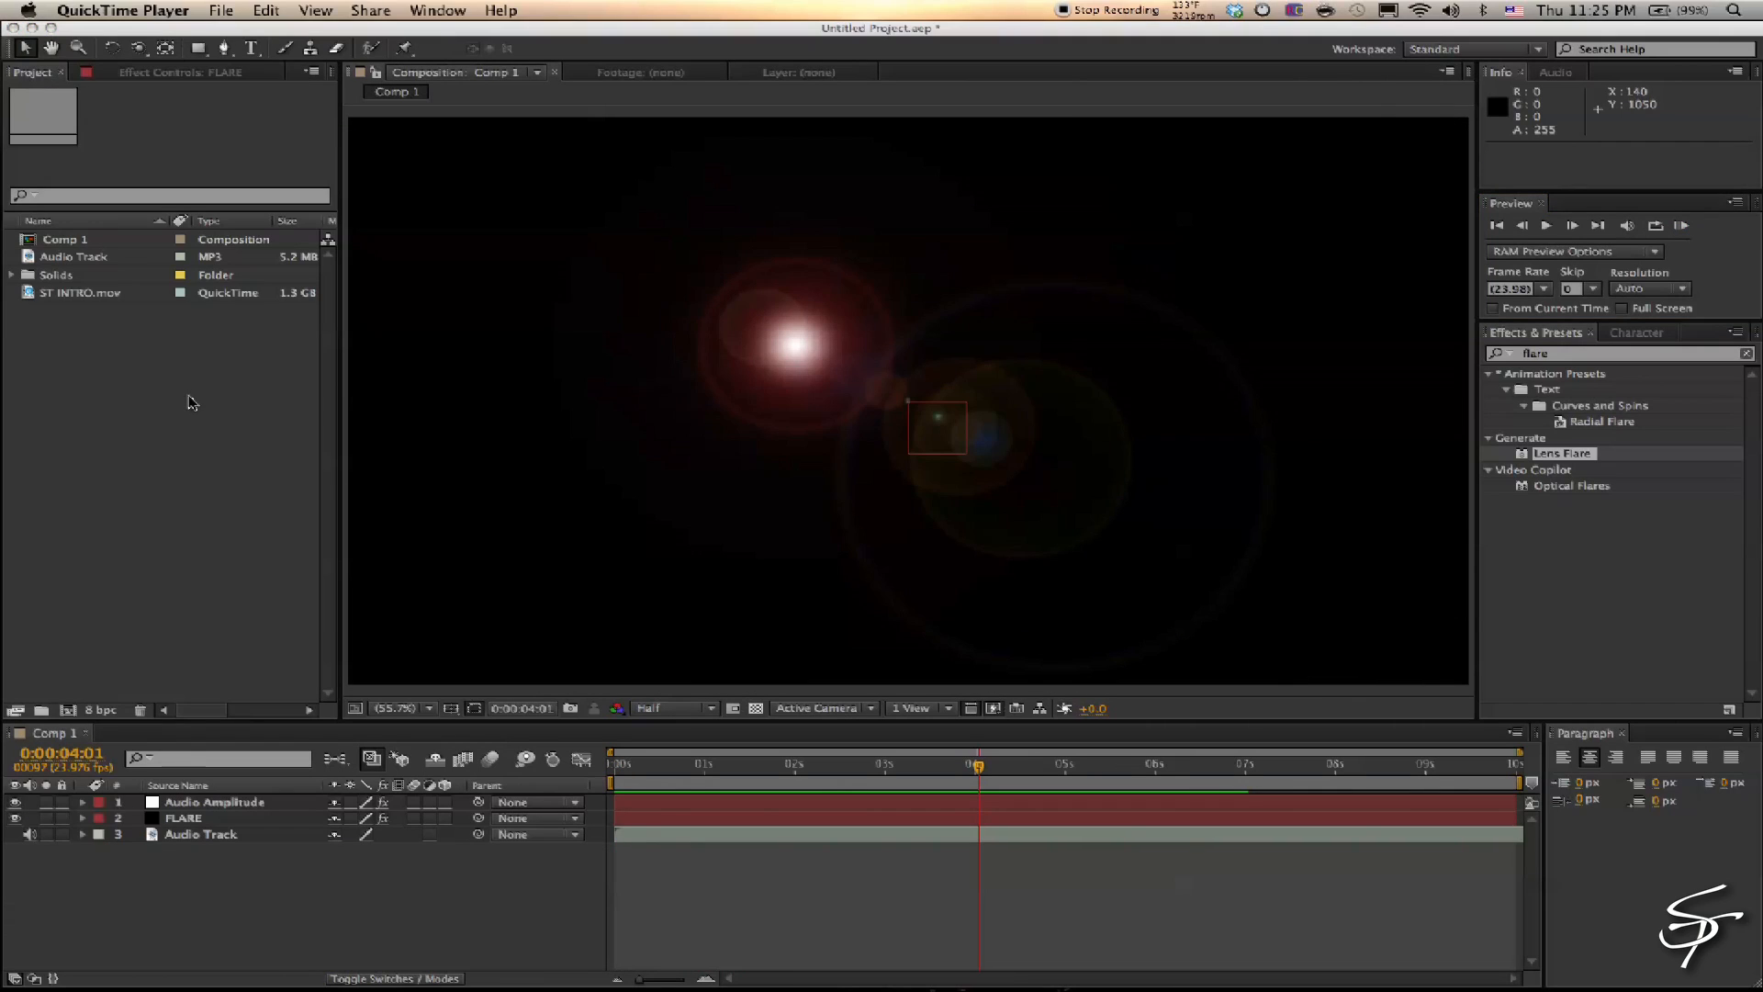
Add ST INTRO.mov beneath all layers in Comp 1 and set the FLARE layer's blending mode to Screen
left_click(192, 403)
left_click_drag(25, 299, 211, 867)
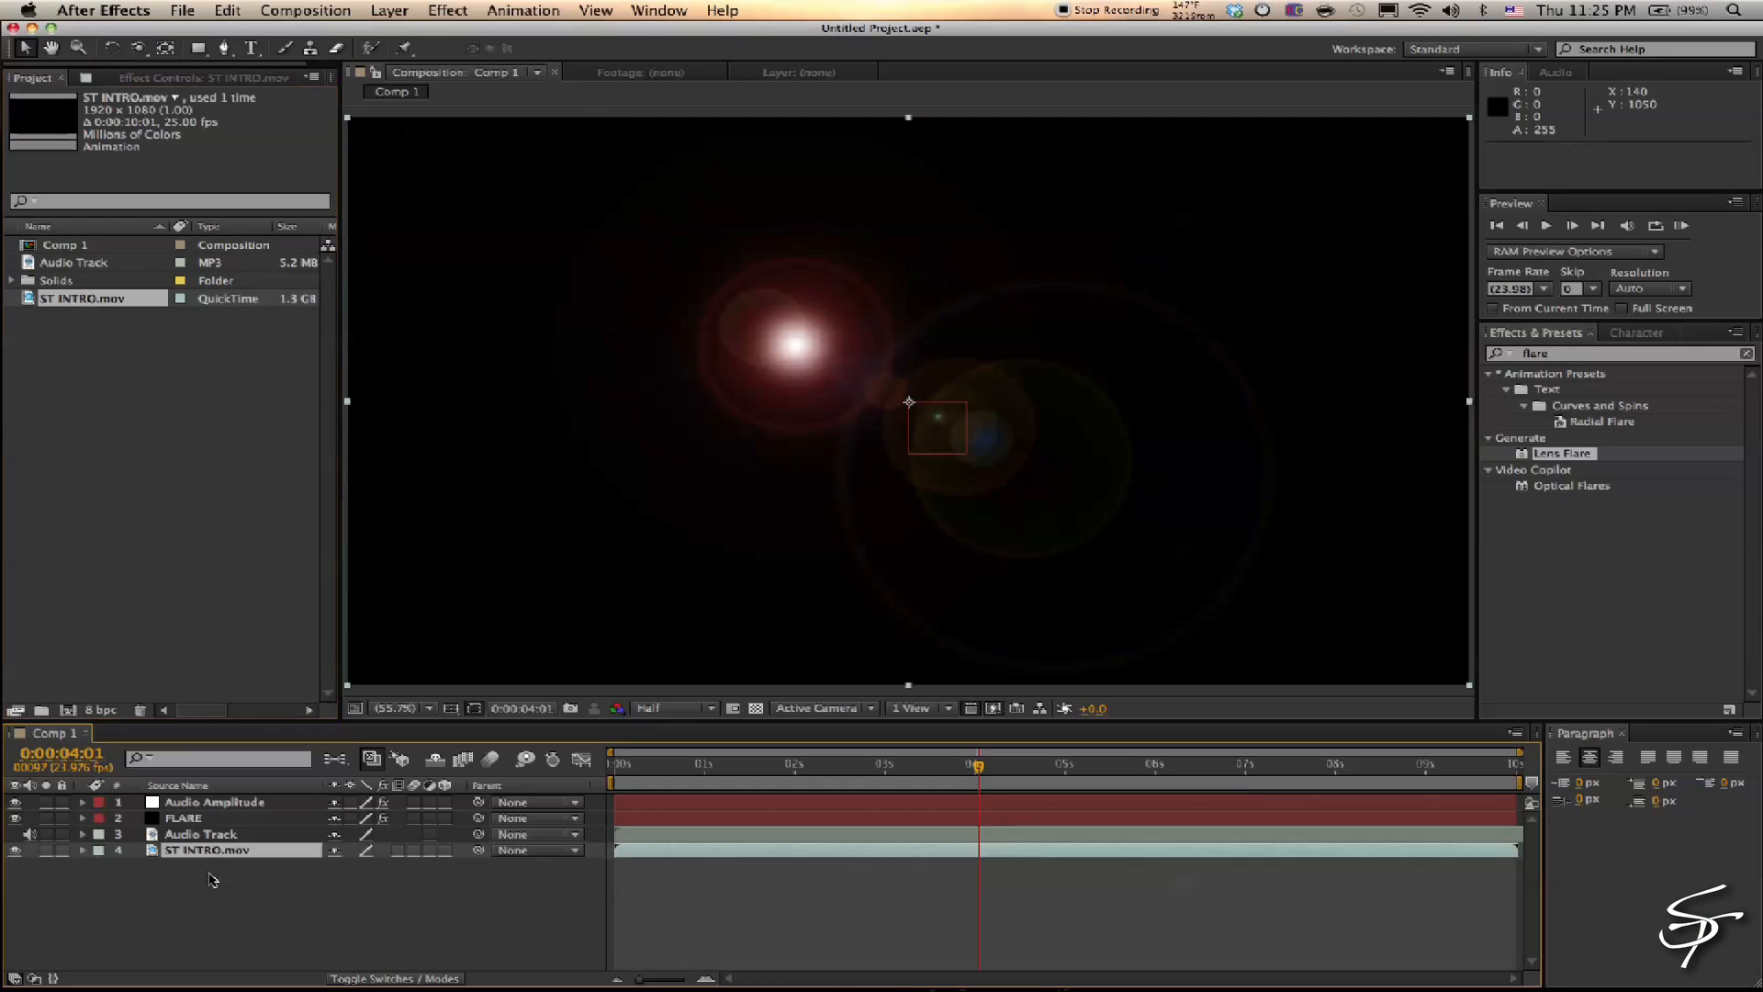
left_click(235, 817)
left_click(427, 978)
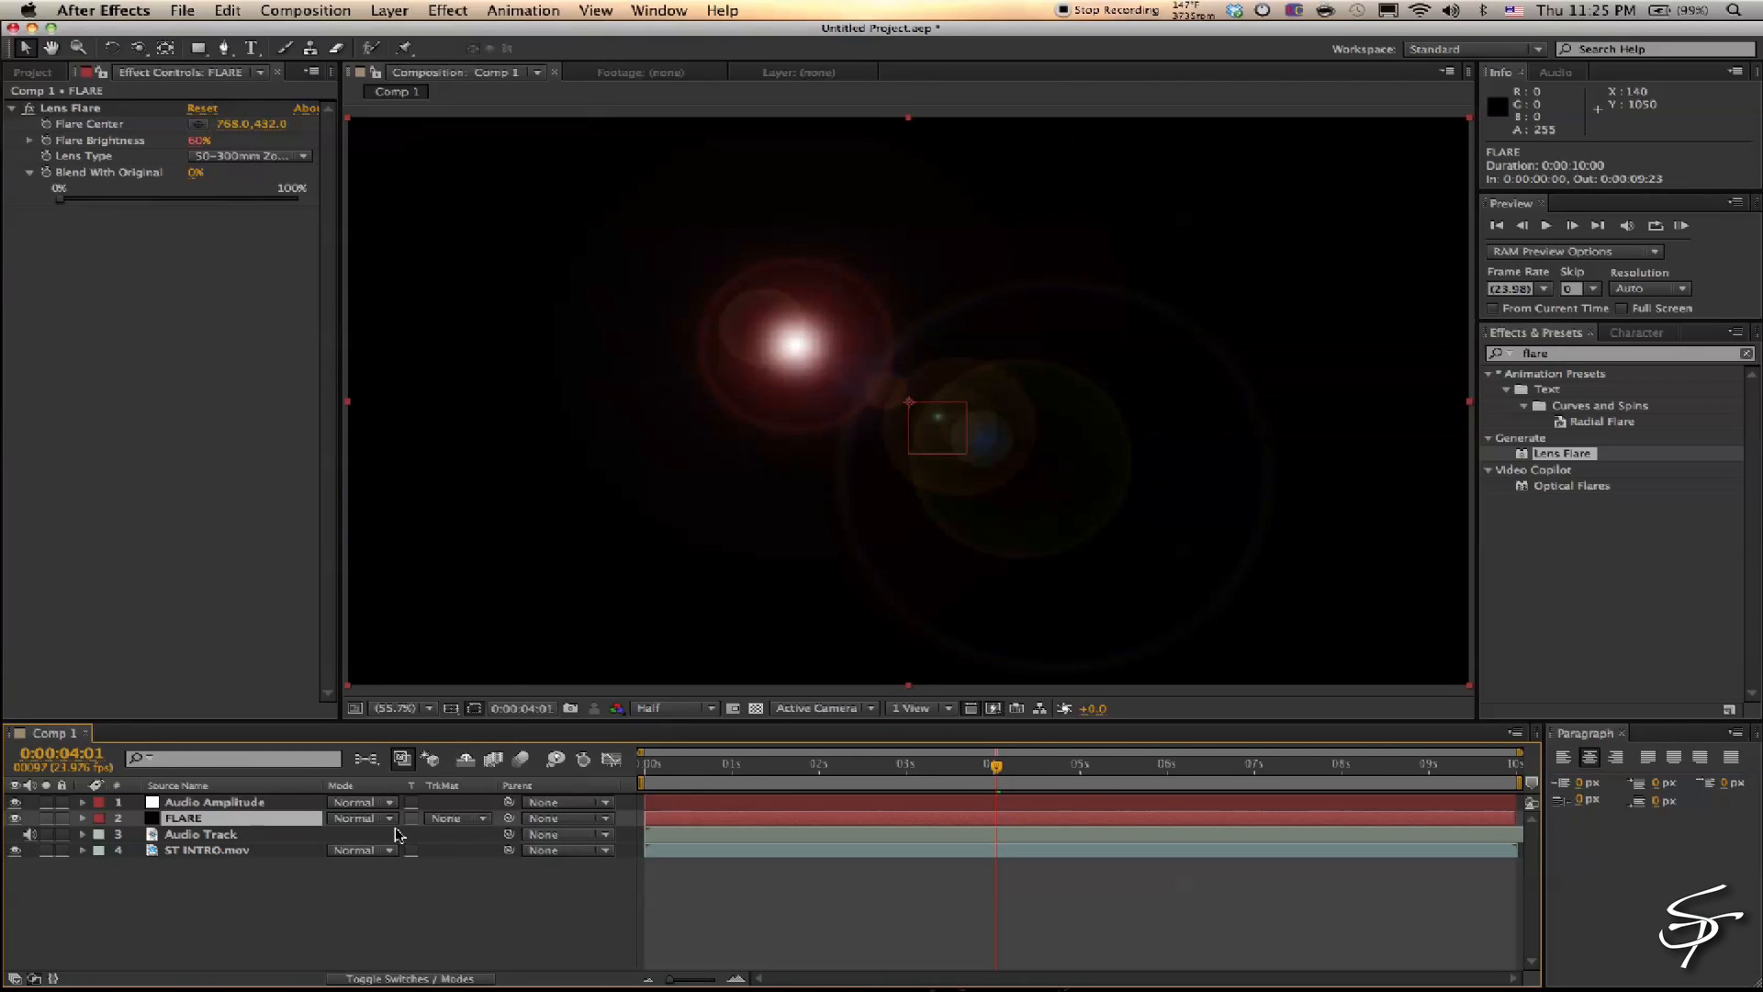
left_click(376, 818)
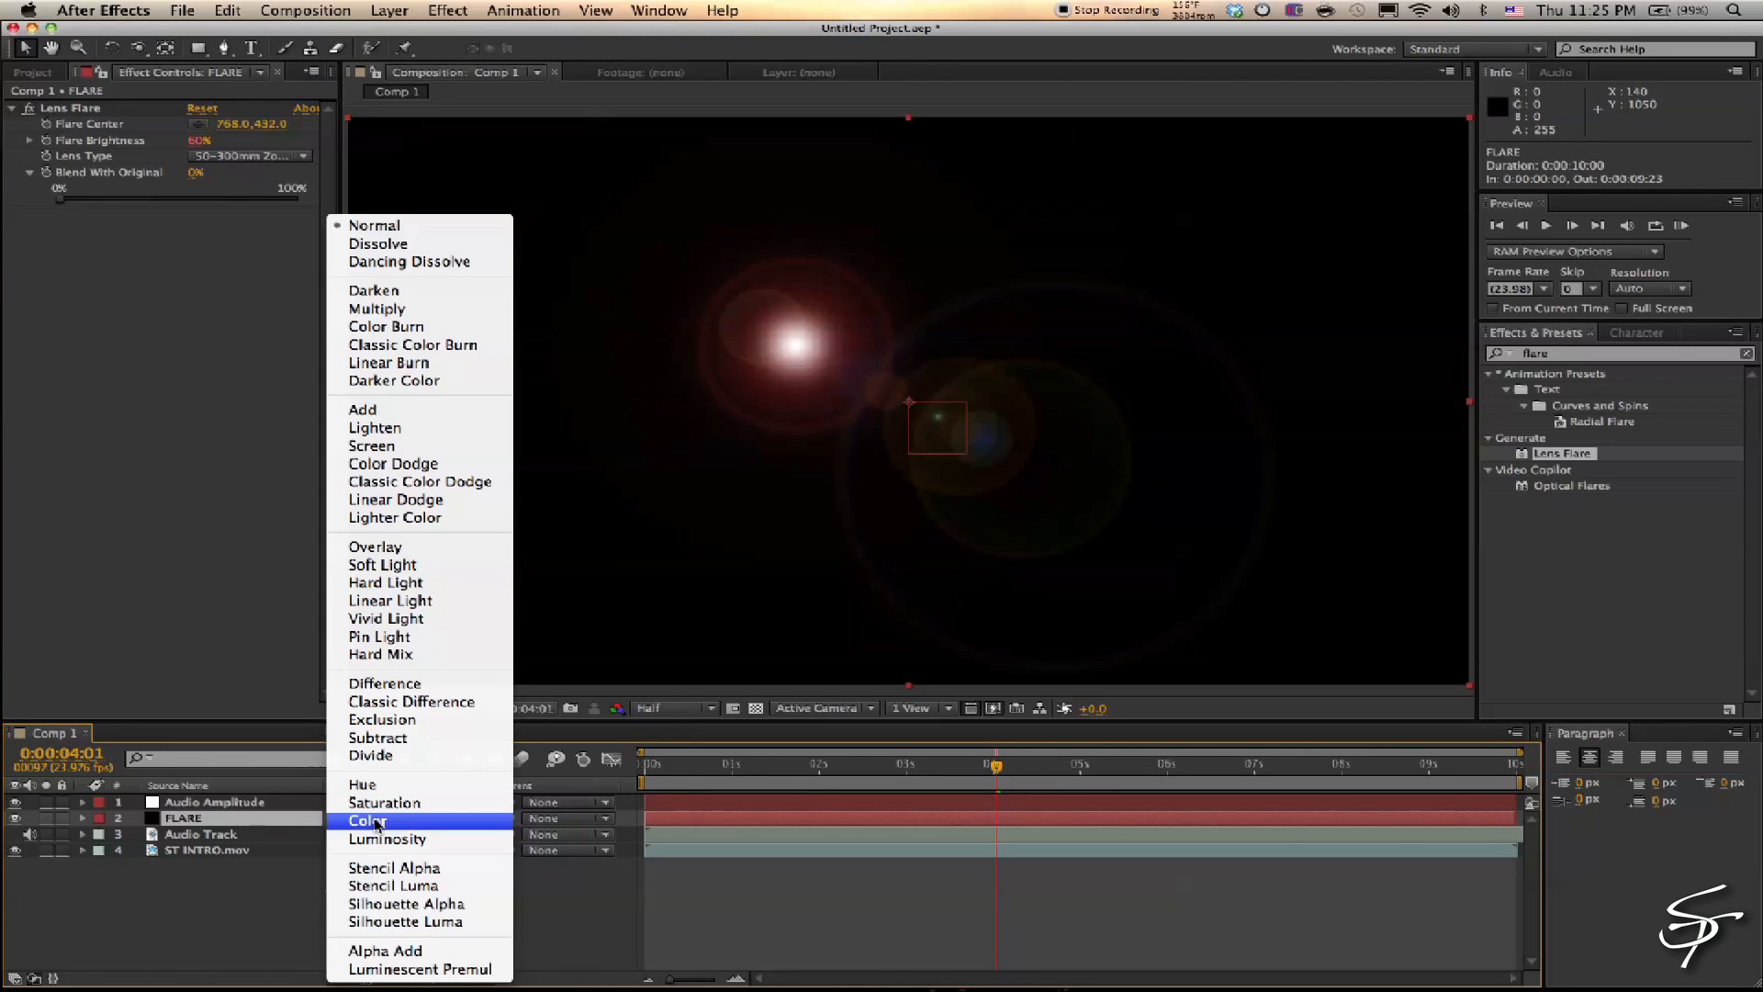
left_click(390, 454)
Move Audio Track above FLARE in the layer stack and parent the FLARE layer to ST INTRO.mov
left_click_drag(197, 834, 191, 812)
left_click(217, 879)
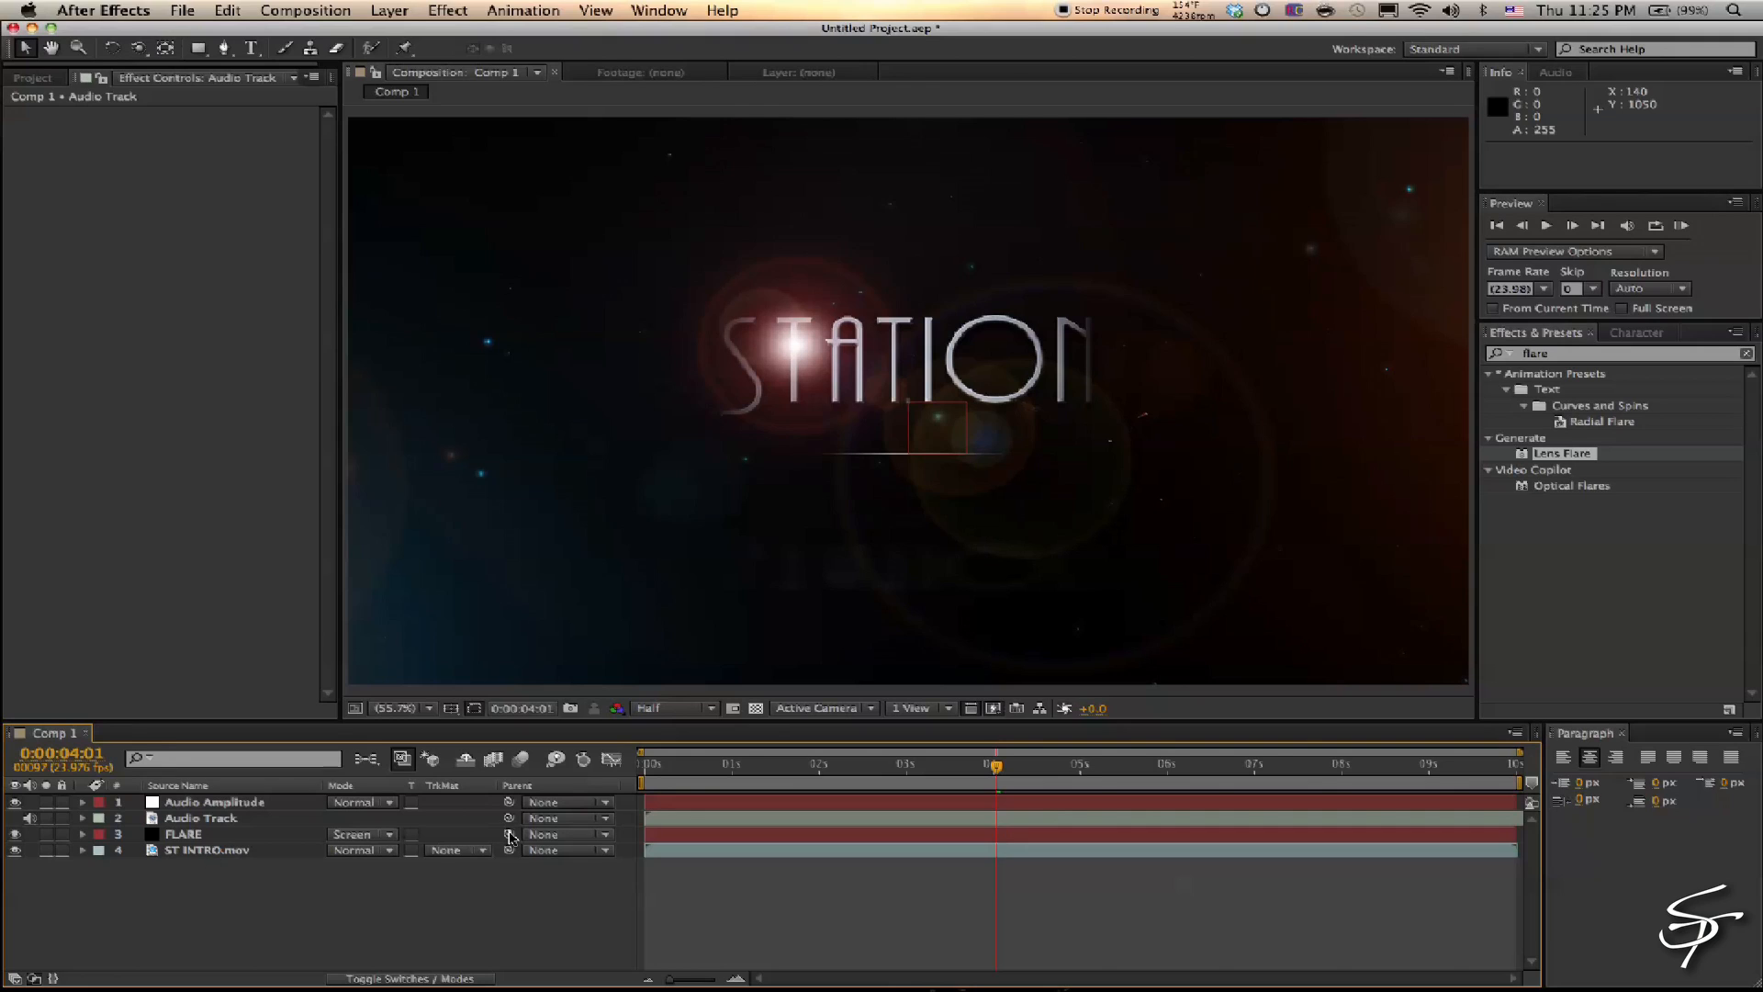
left_click_drag(509, 834, 181, 853)
Try shifting ST INTRO.mov's horizontal Position to test the flare's parenting, and undo the shift
left_click(199, 853)
key("p")
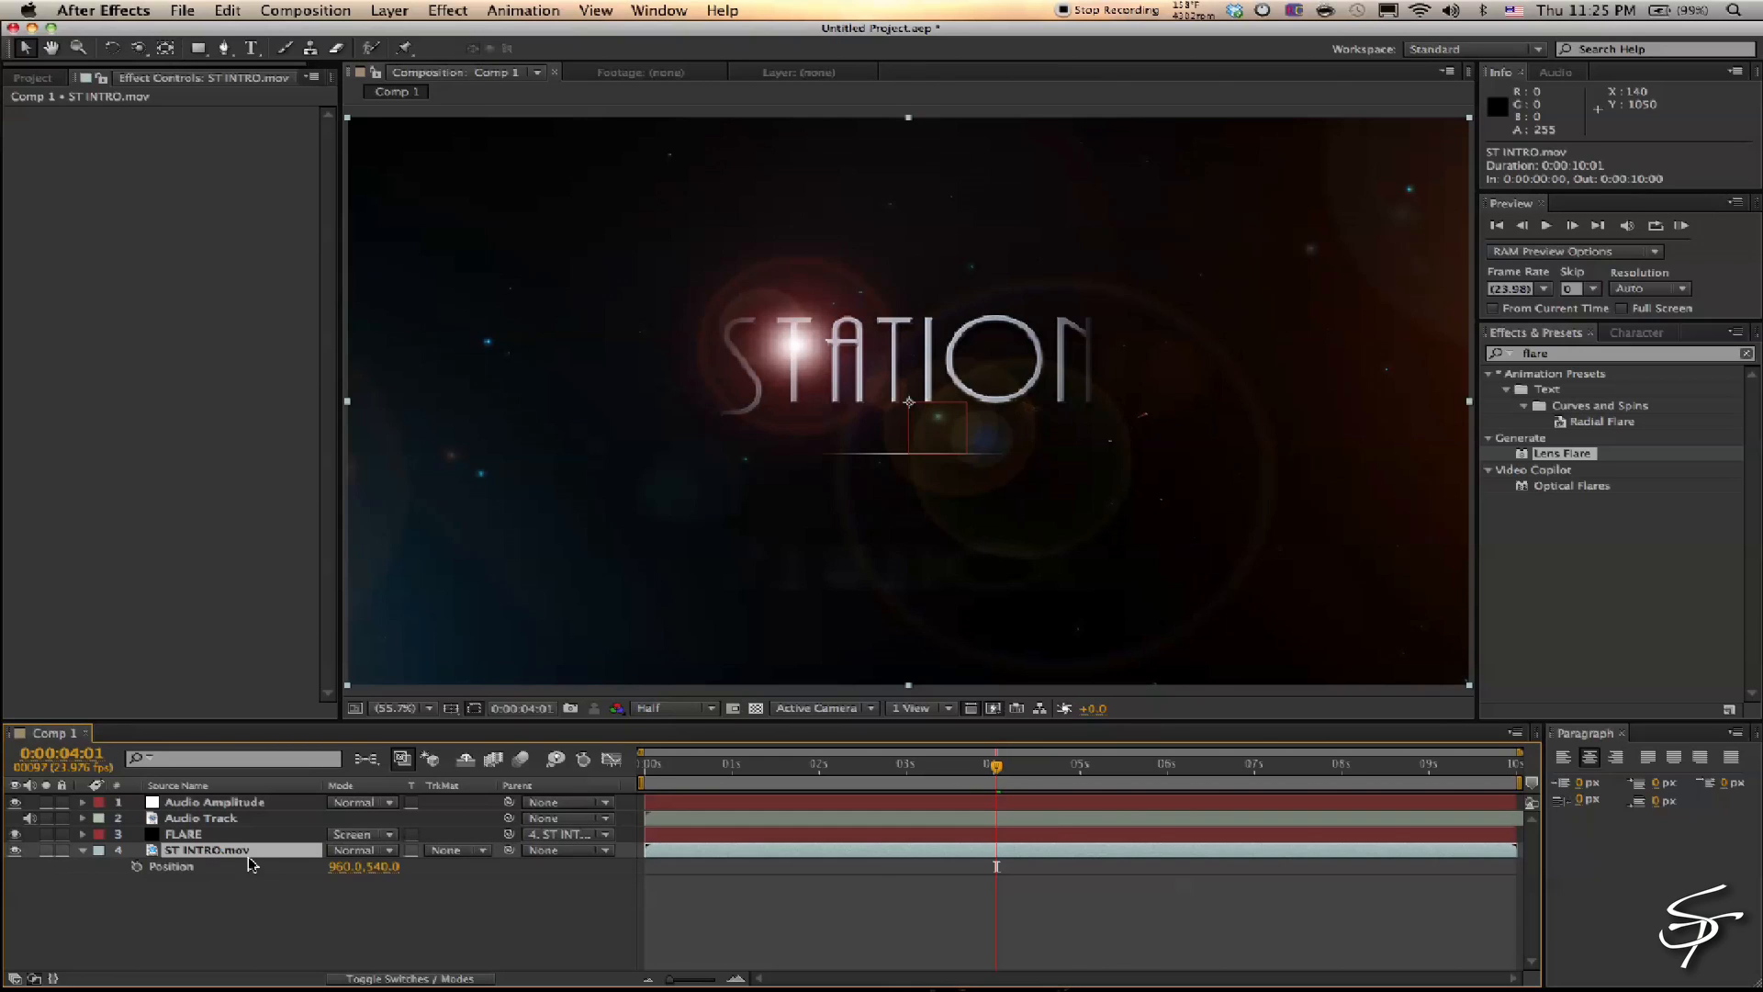
left_click_drag(333, 866, 384, 871)
key("super+z")
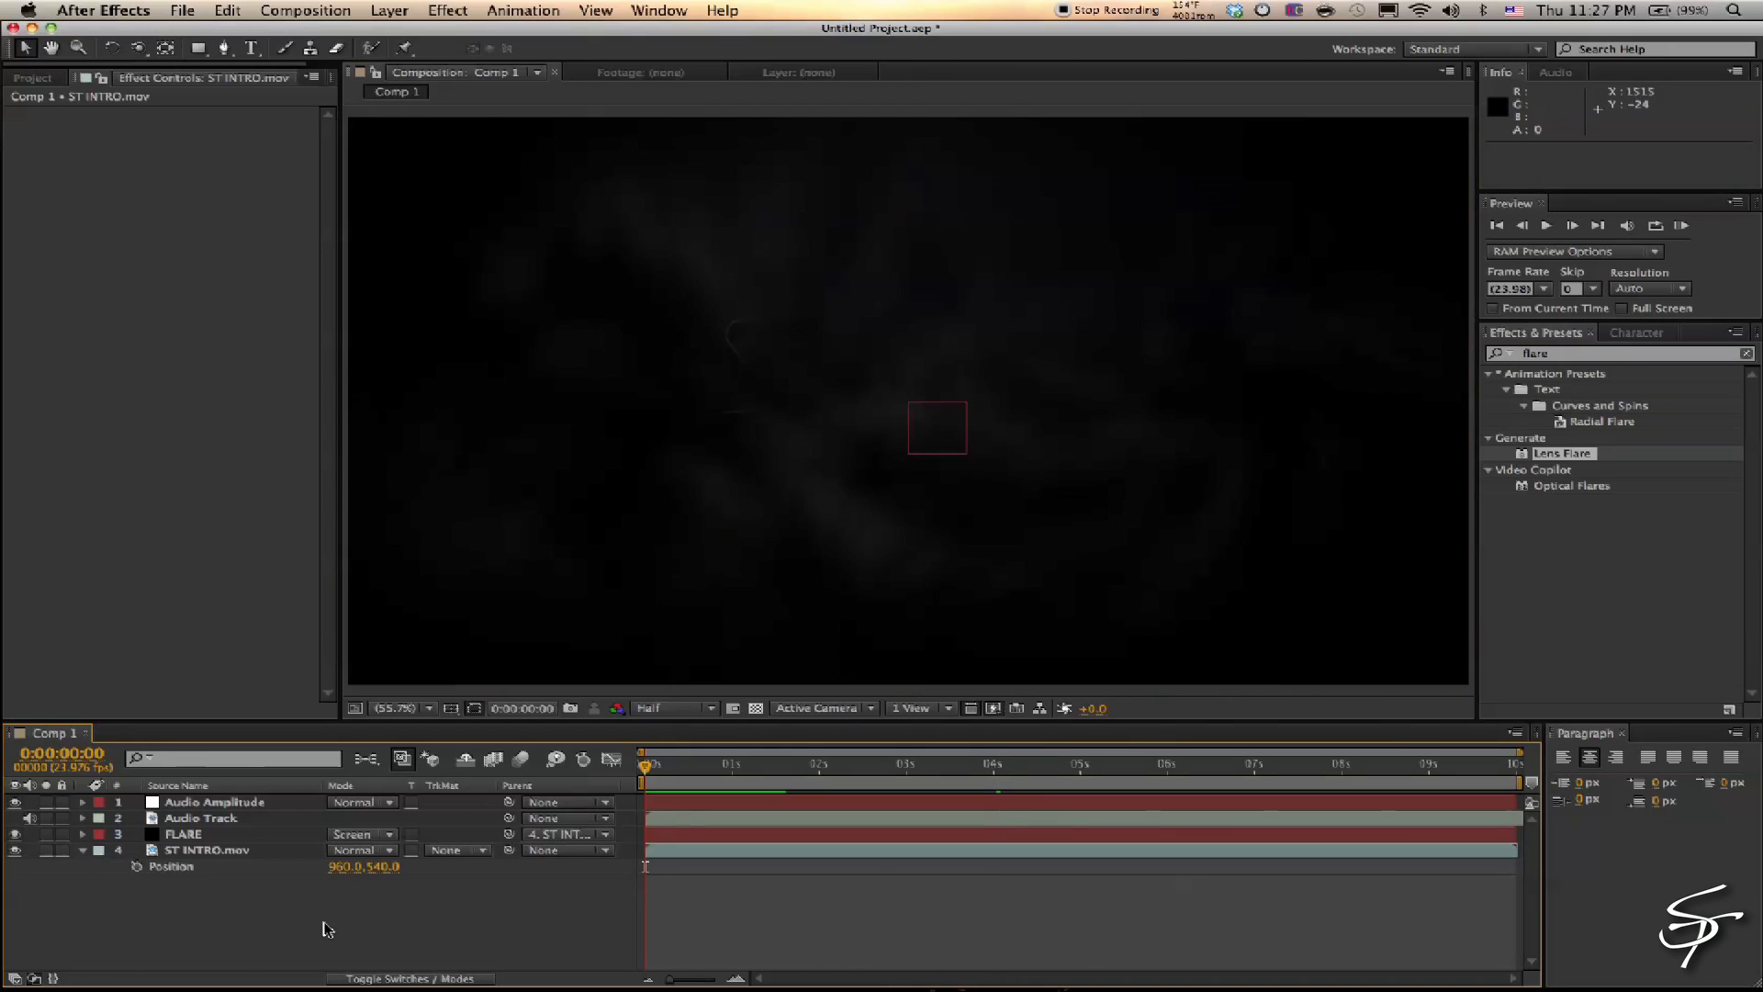
Create a Two-Node Camera named Camera 1 with the 35mm preset
left_click(381, 9)
mouse_move(386, 33)
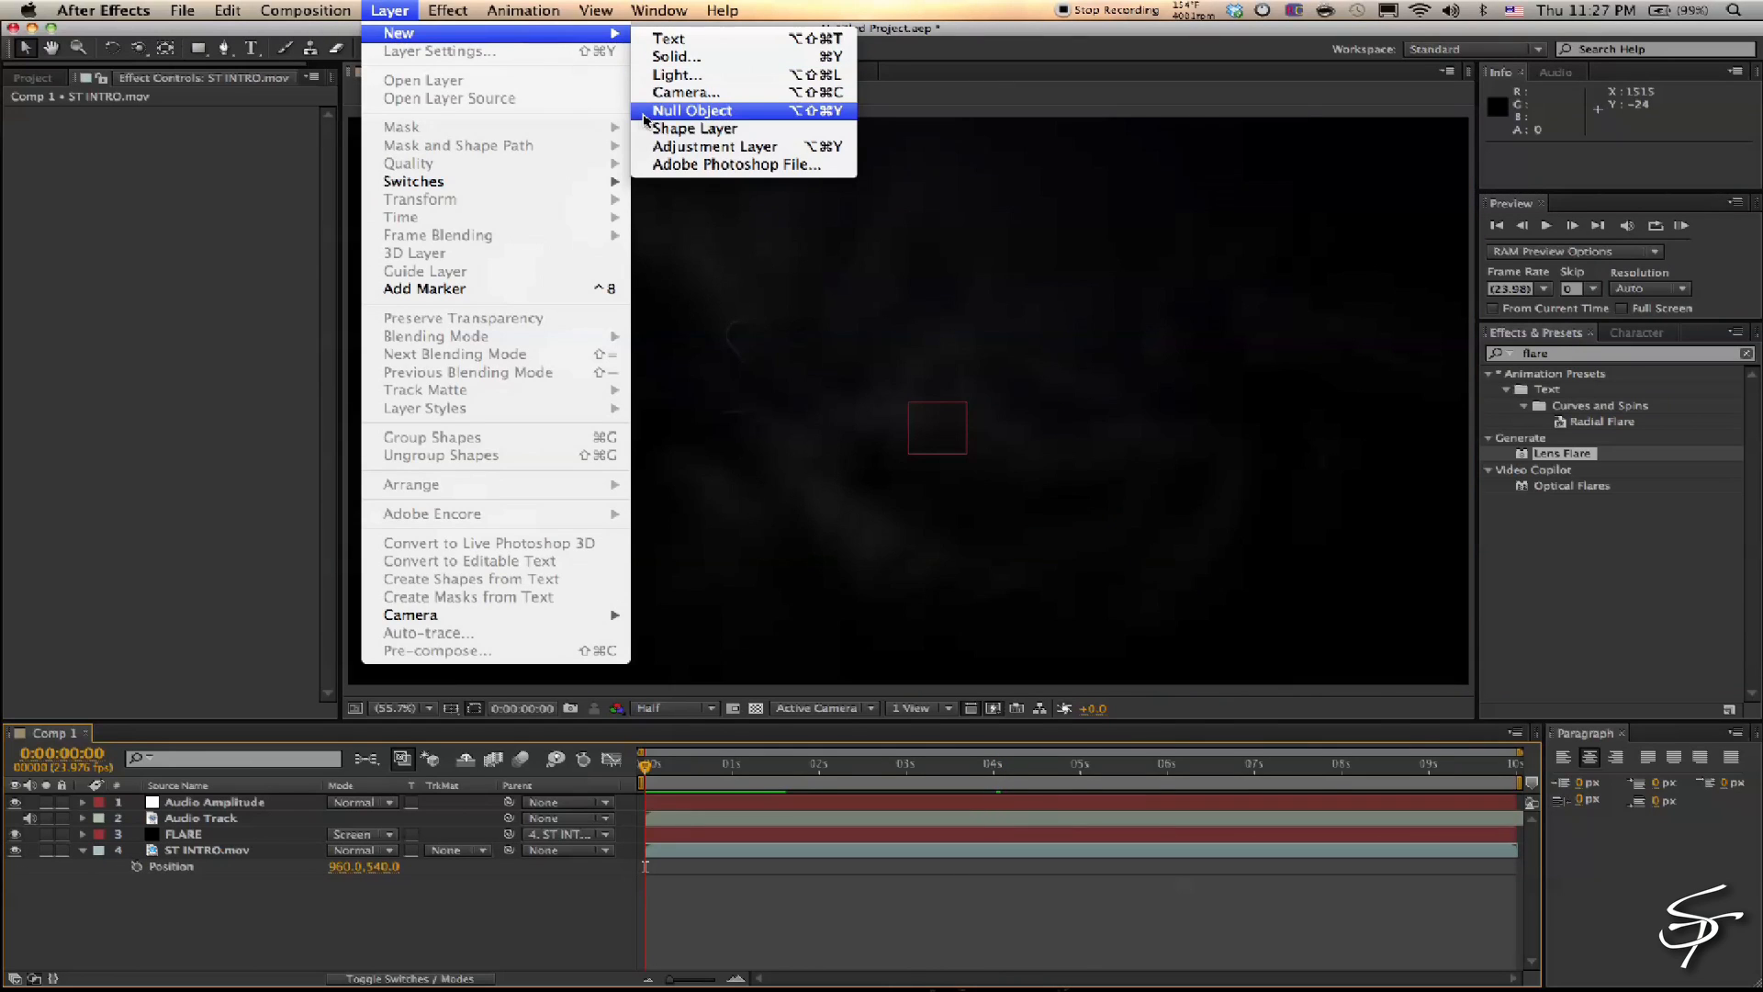
left_click(665, 93)
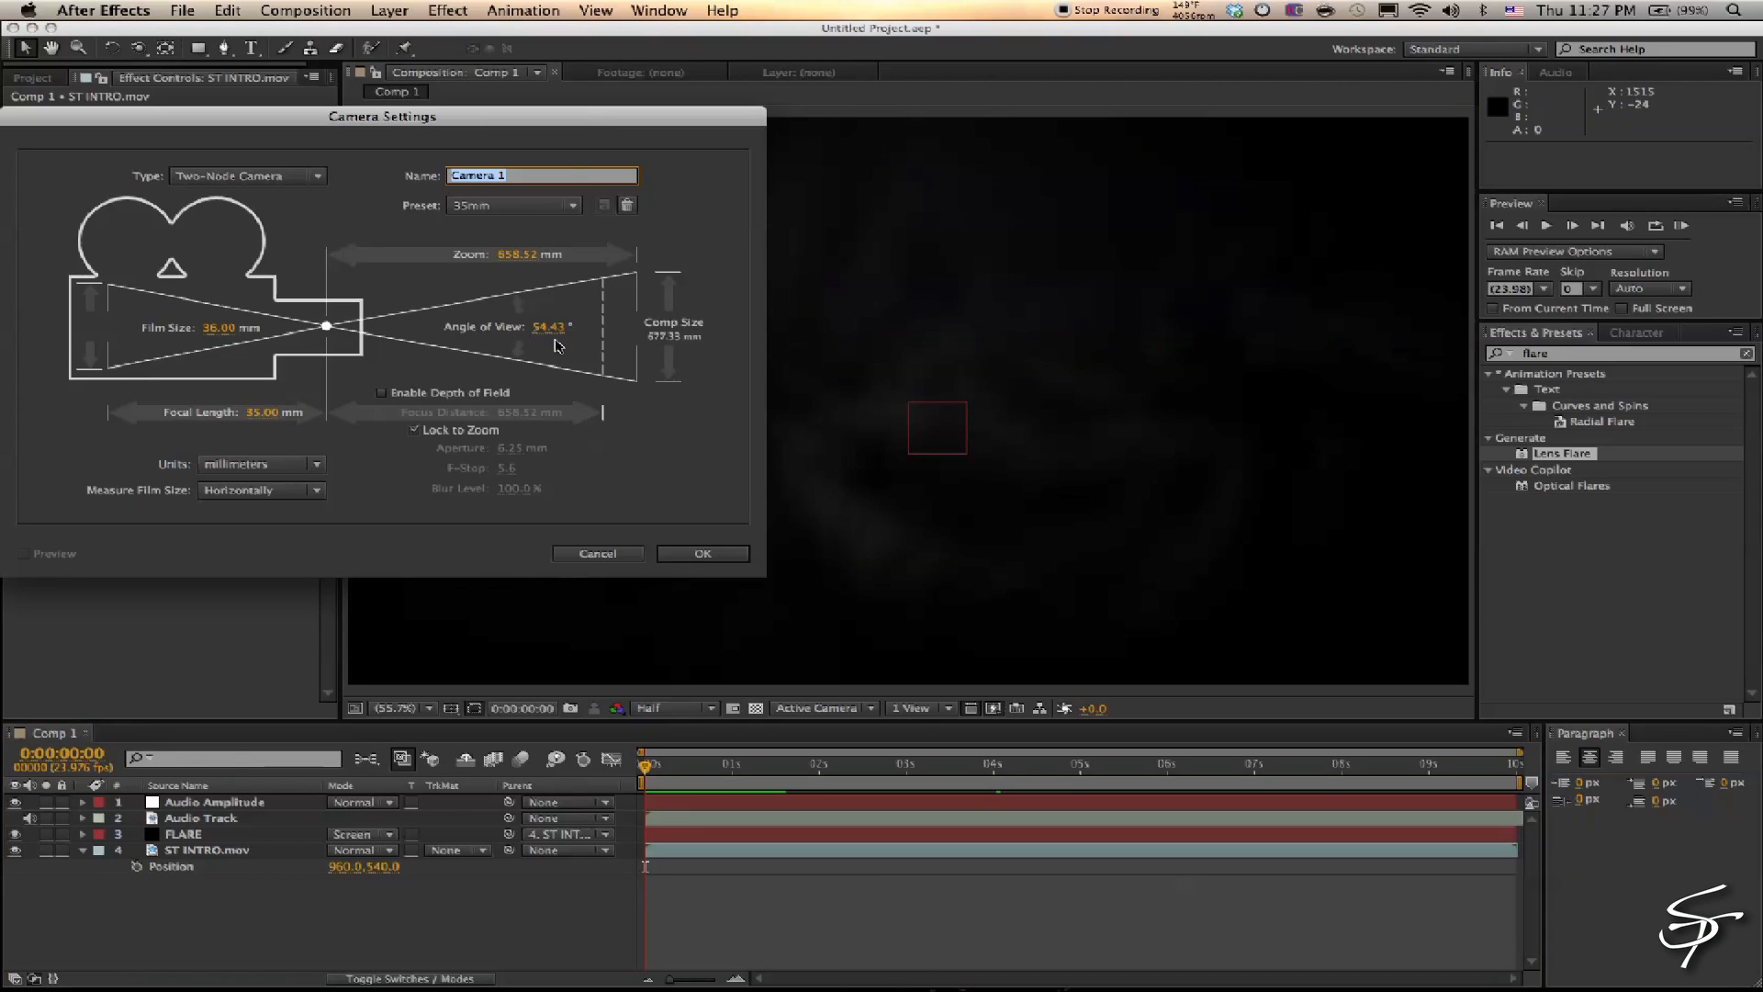
left_click(702, 554)
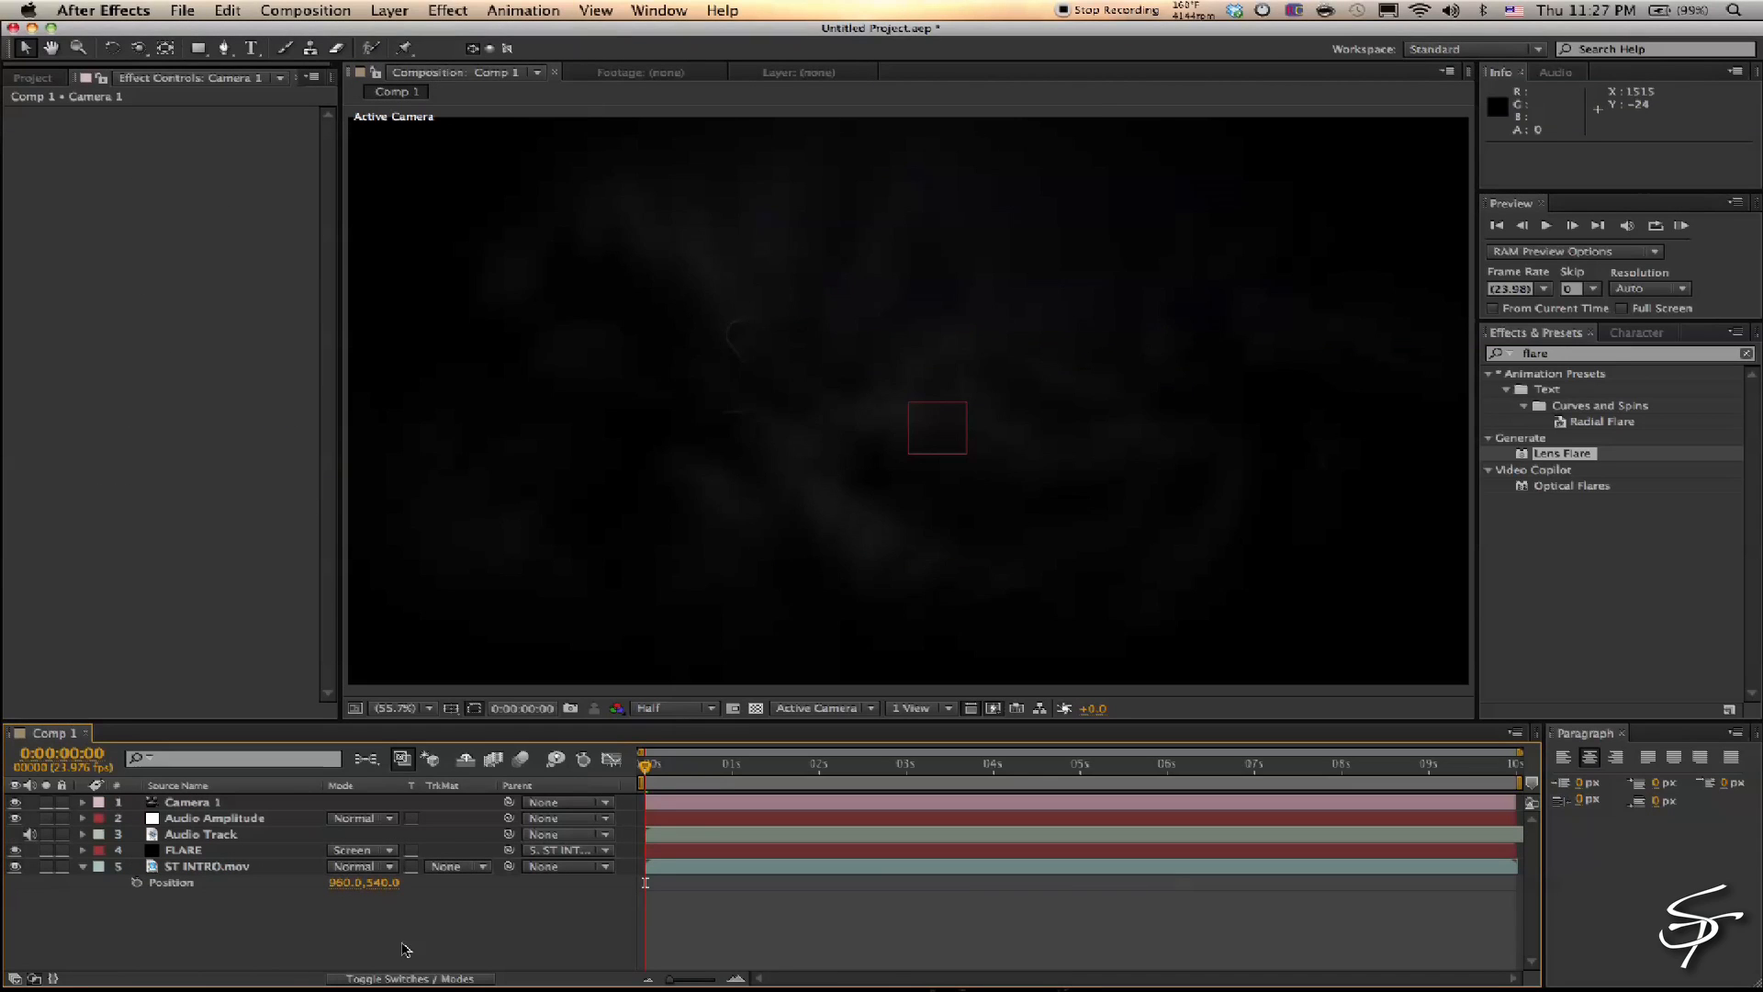
Turn the FLARE and ST INTRO.mov layers into 3D layers and collapse the ST INTRO.mov properties
left_click(410, 976)
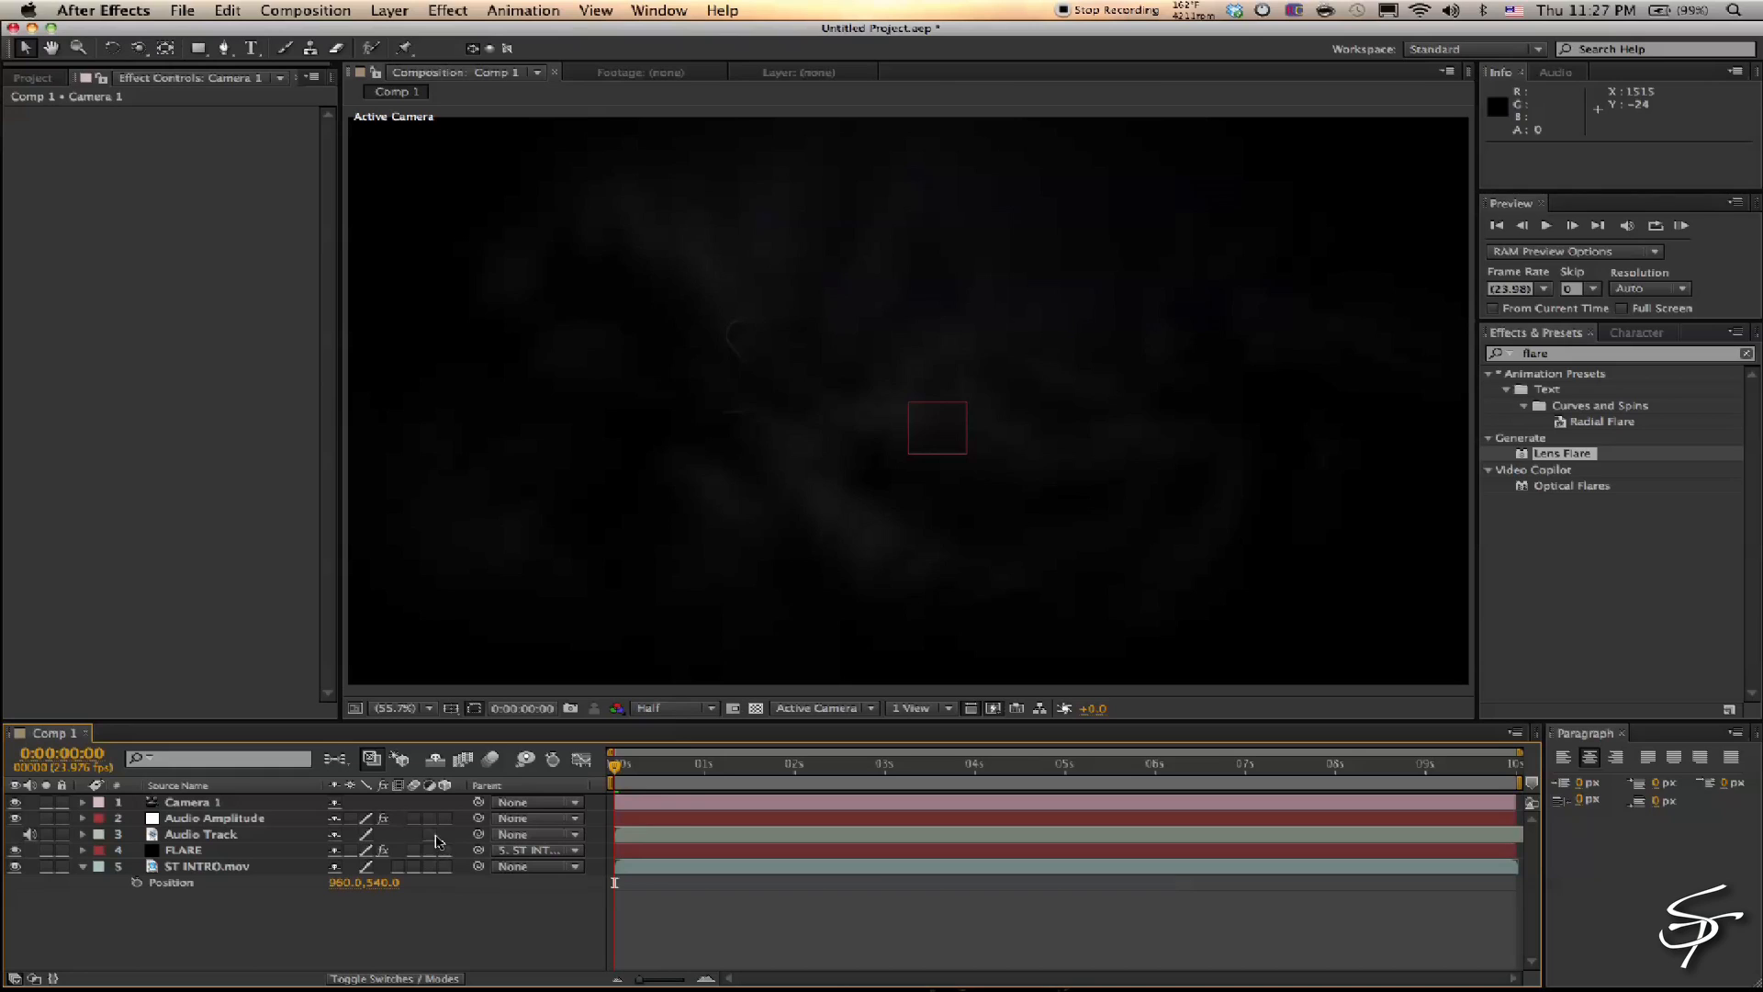
left_click(445, 866)
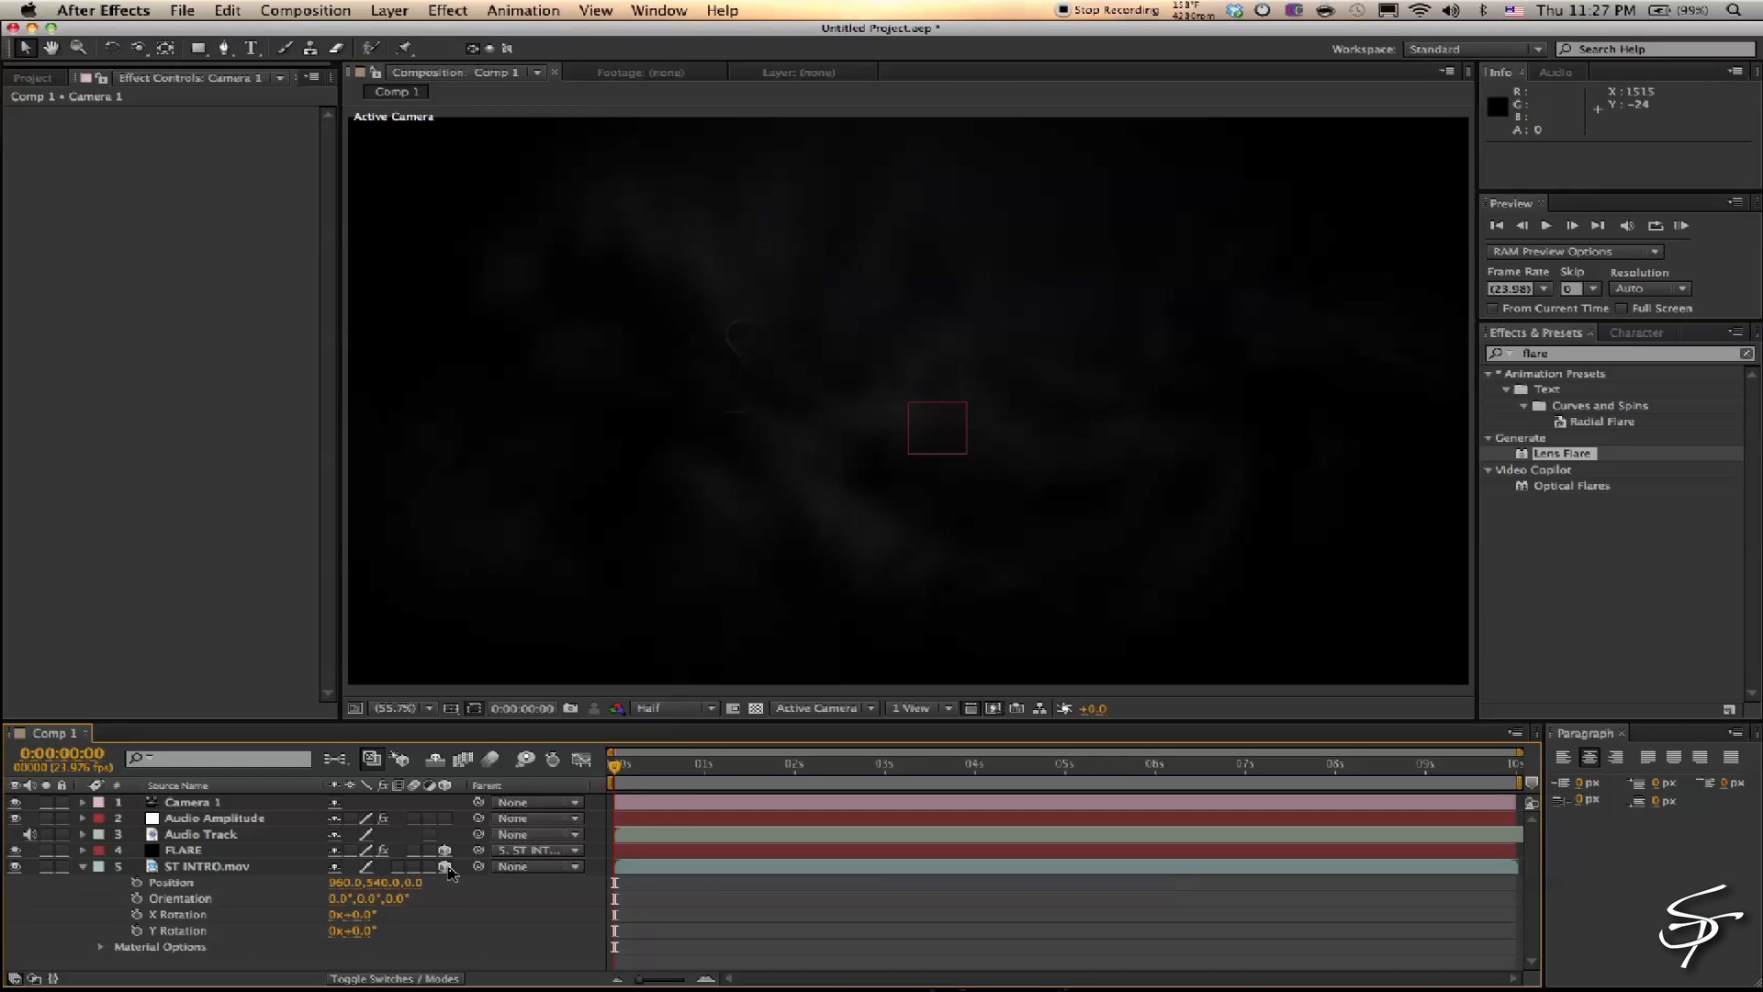
left_click(84, 867)
Reveal Camera 1's Position and set its first keyframe at 0:00:00:00
left_click(199, 805)
key("p")
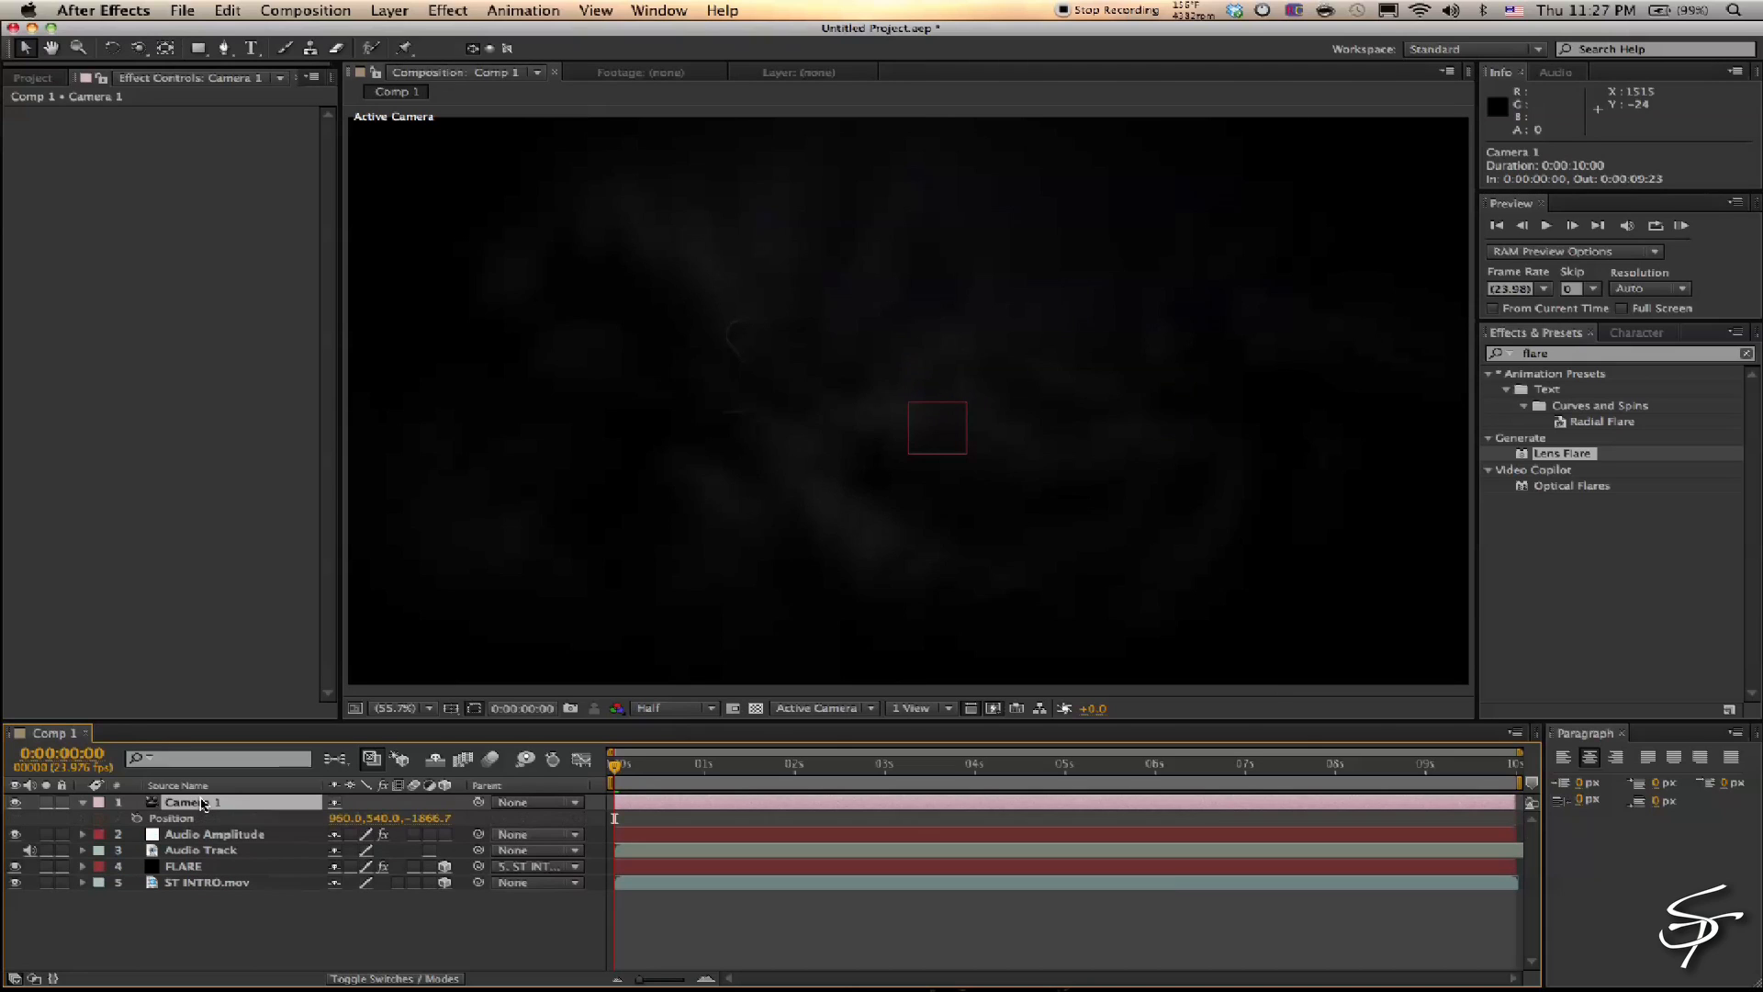
left_click(138, 817)
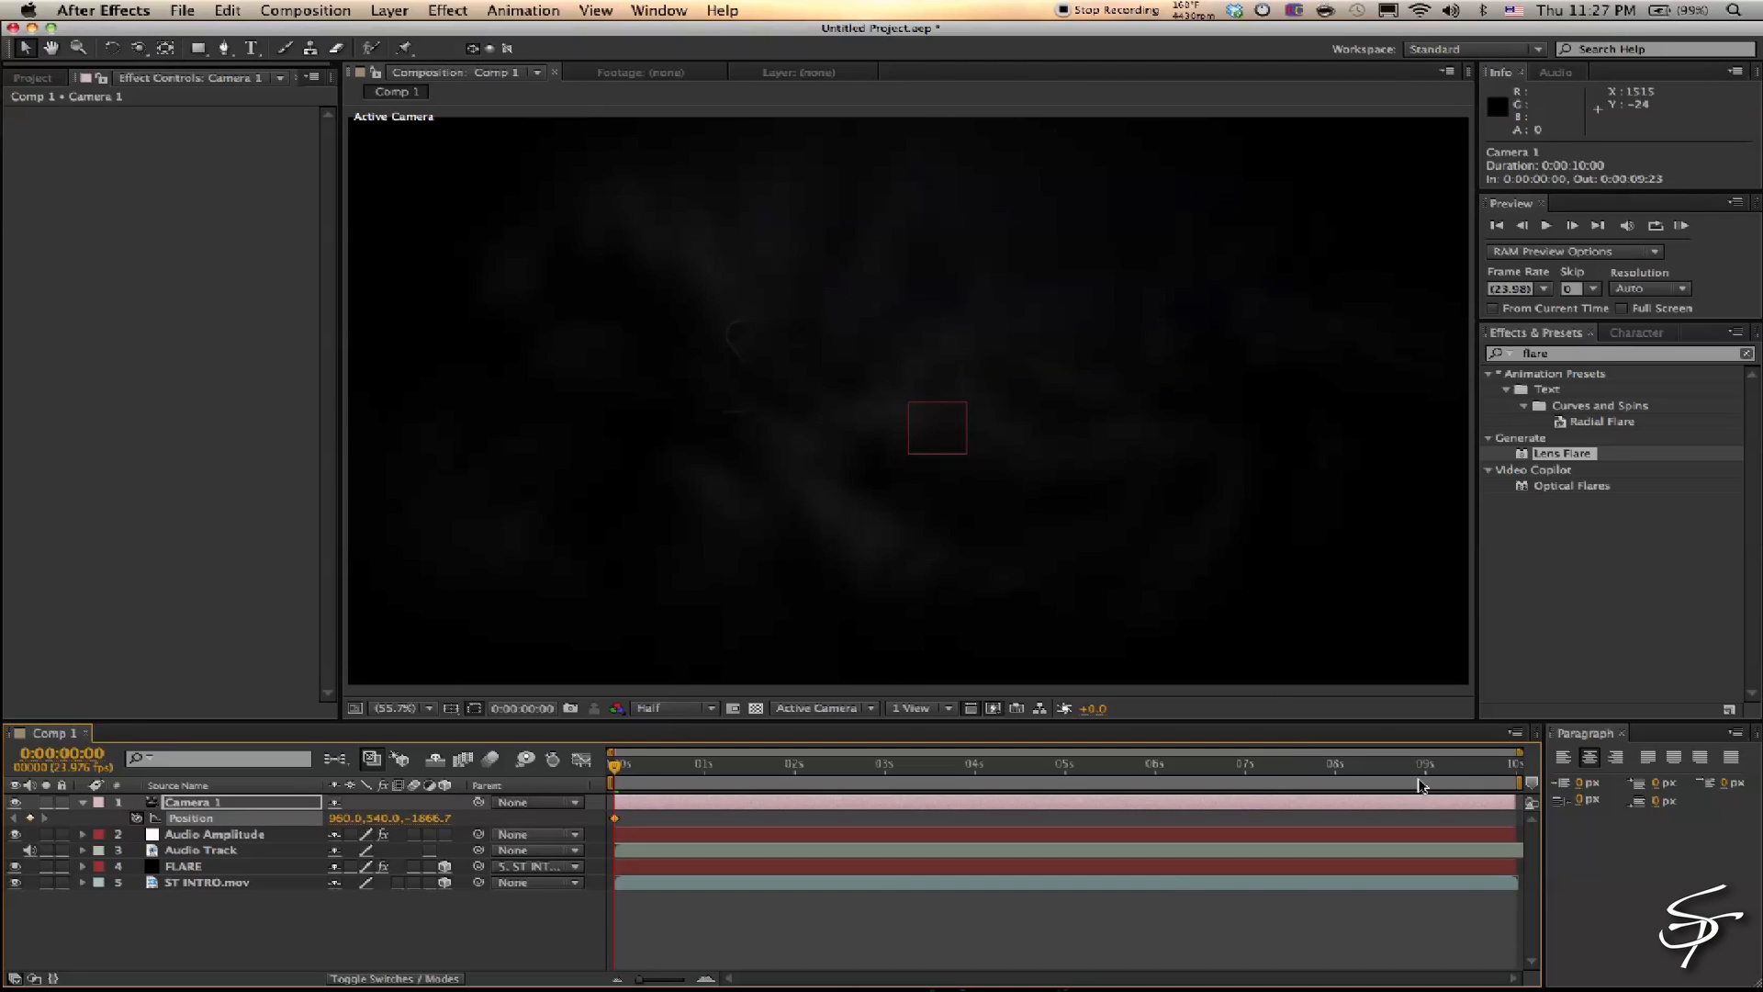
Add a Camera 1 Position keyframe at 0:00:09:20 and dolly the camera in to a Z position of about -1665.5
left_click_drag(1437, 787, 1501, 776)
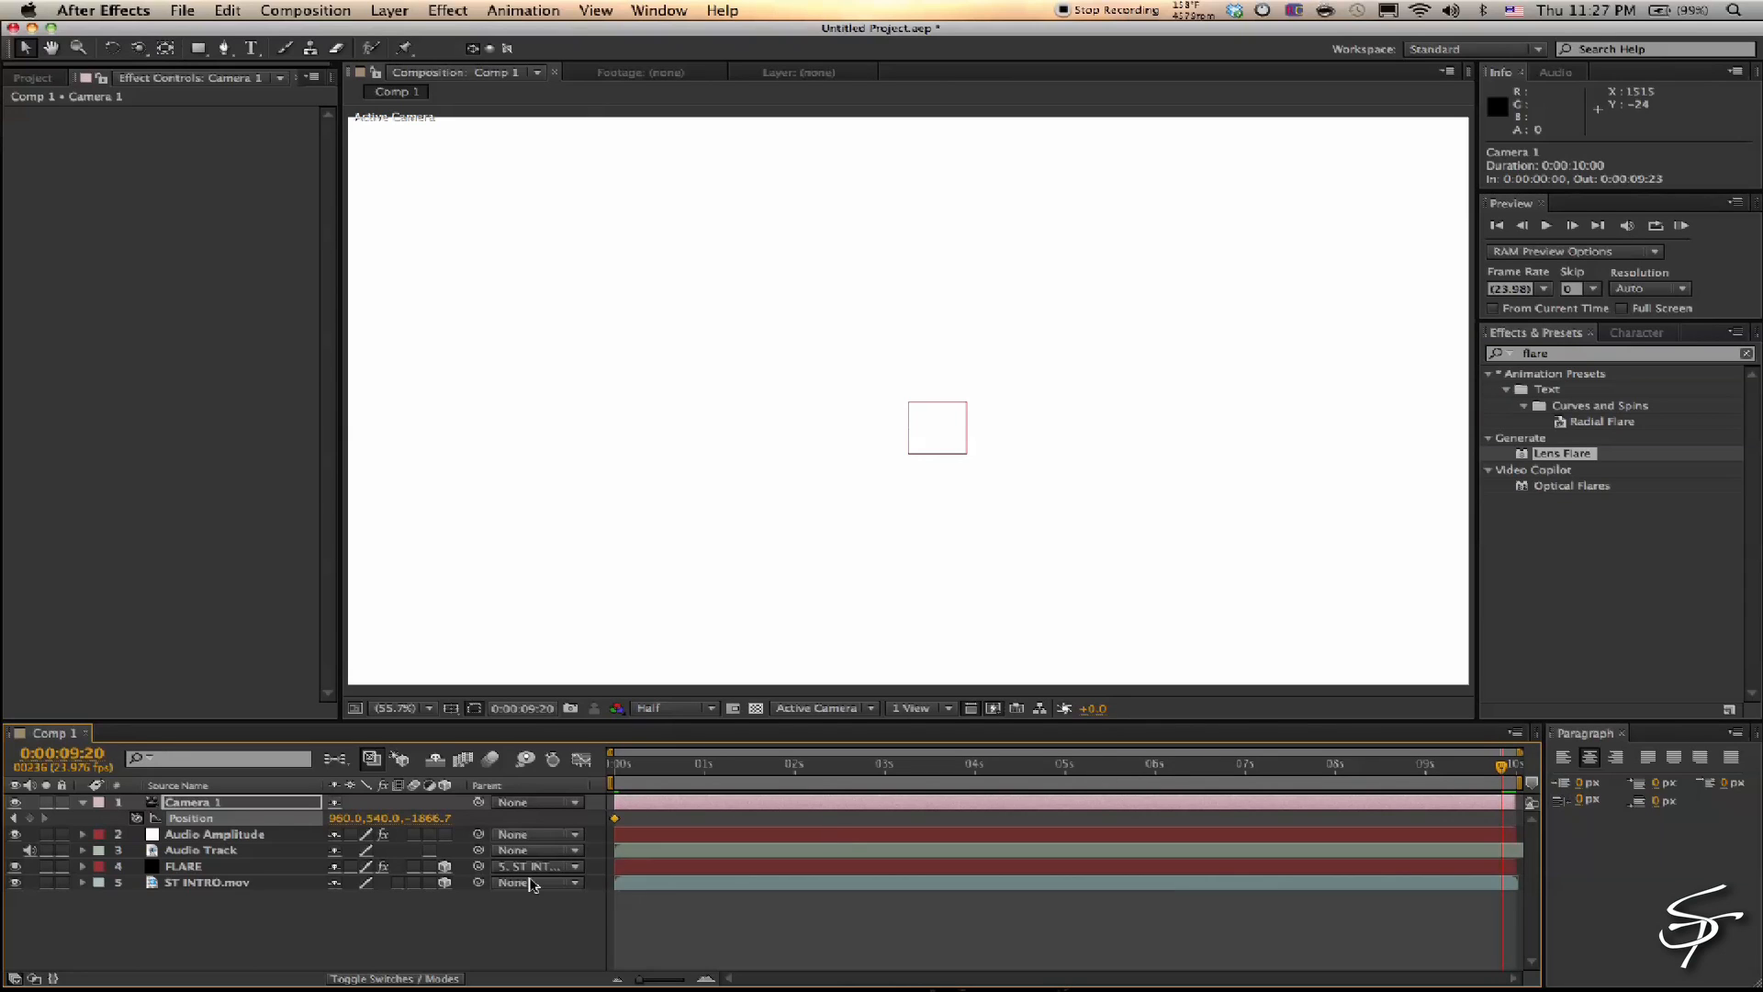
left_click(30, 817)
left_click_drag(137, 48, 225, 110)
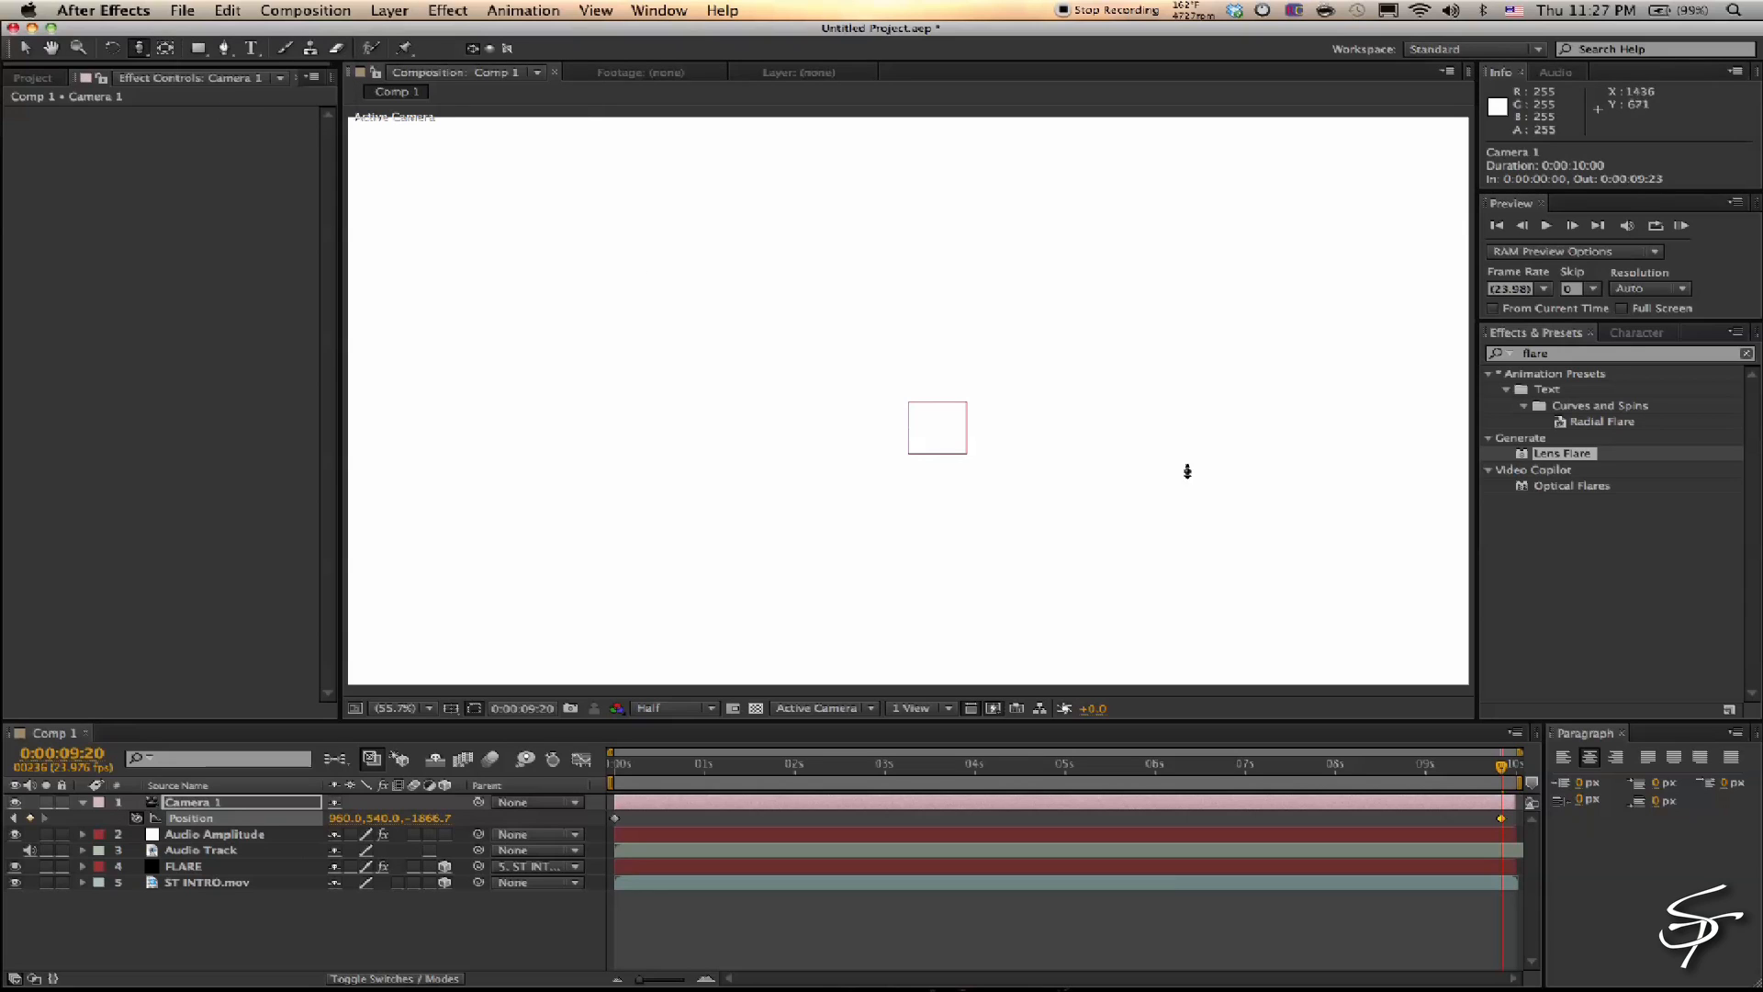
left_click_drag(984, 492, 976, 452)
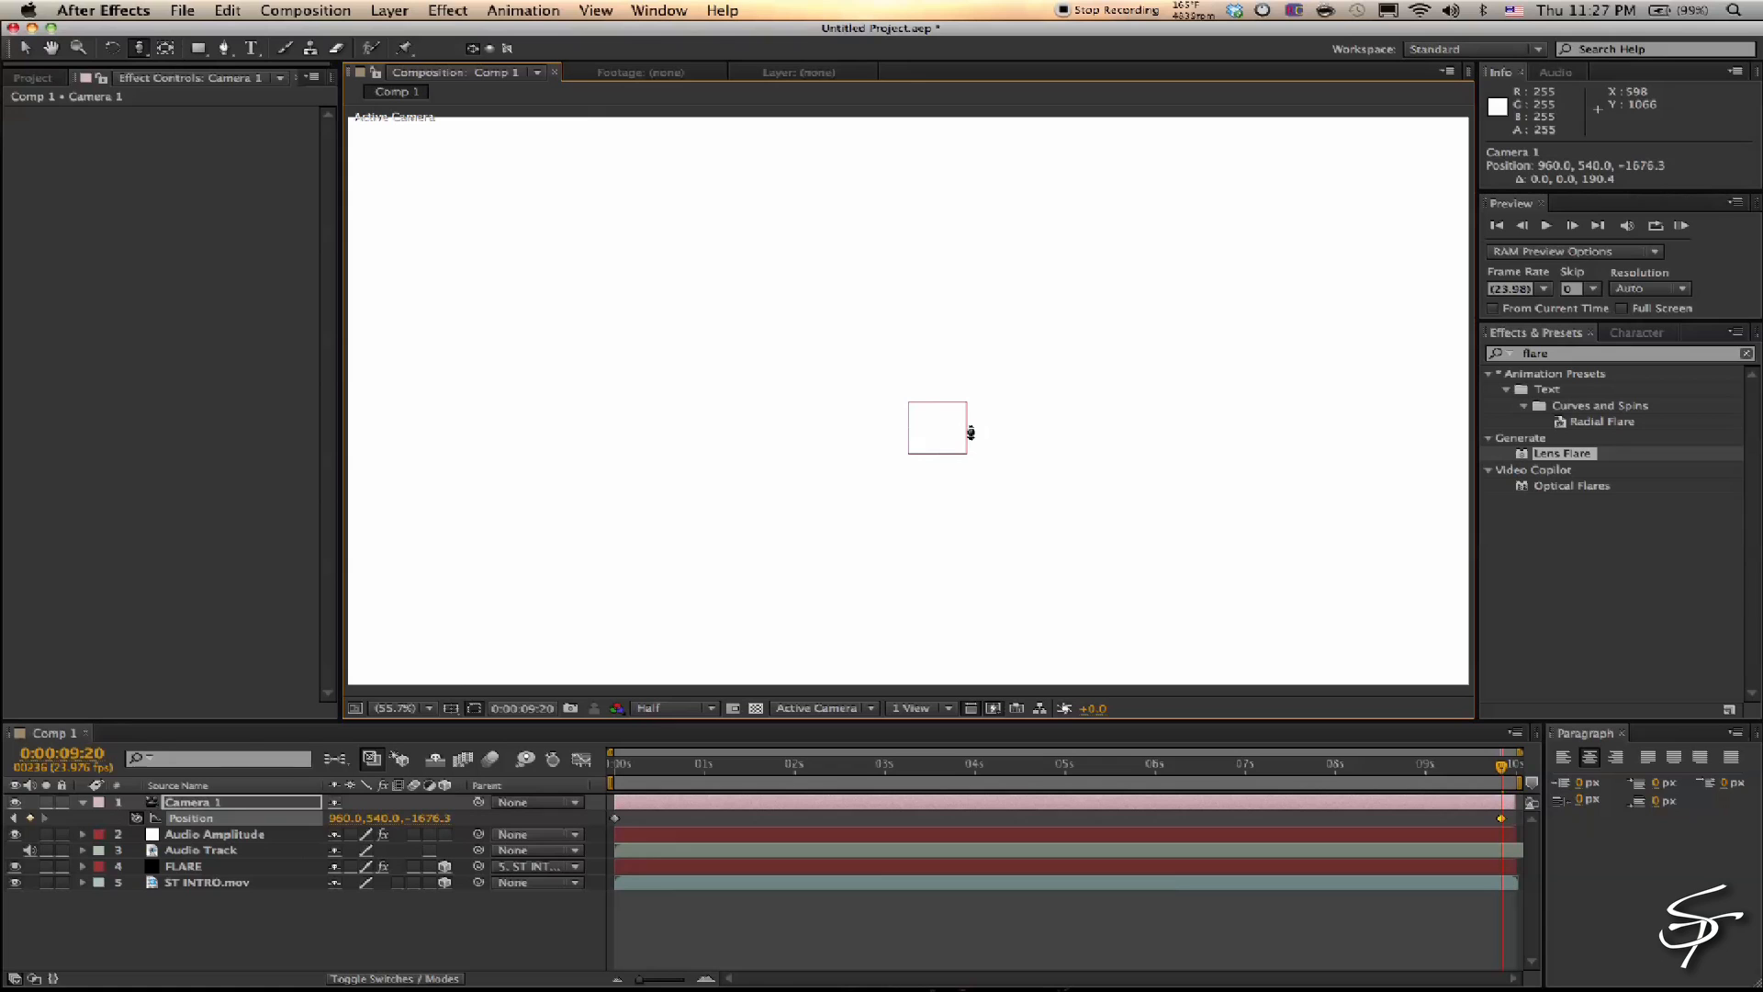
Scrub through the composition to examine the camera push on the intro and flare, ending at the first frame
left_click(904, 774)
left_click_drag(900, 776, 1308, 768)
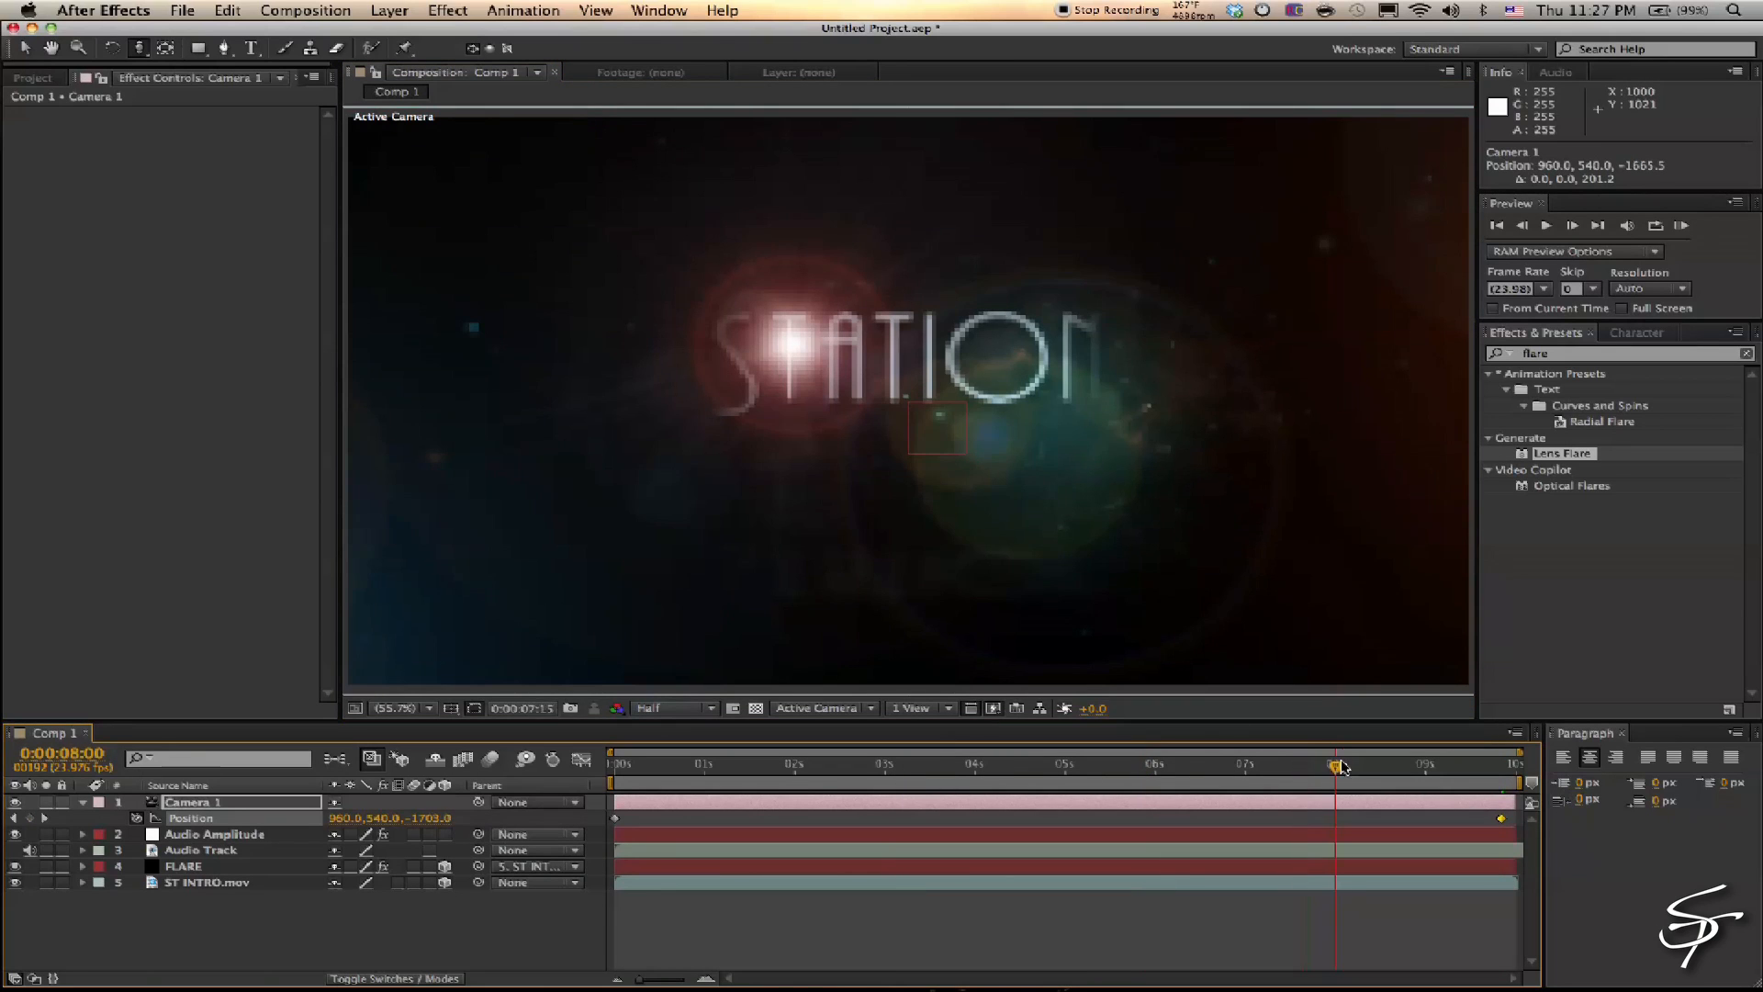
left_click(985, 765)
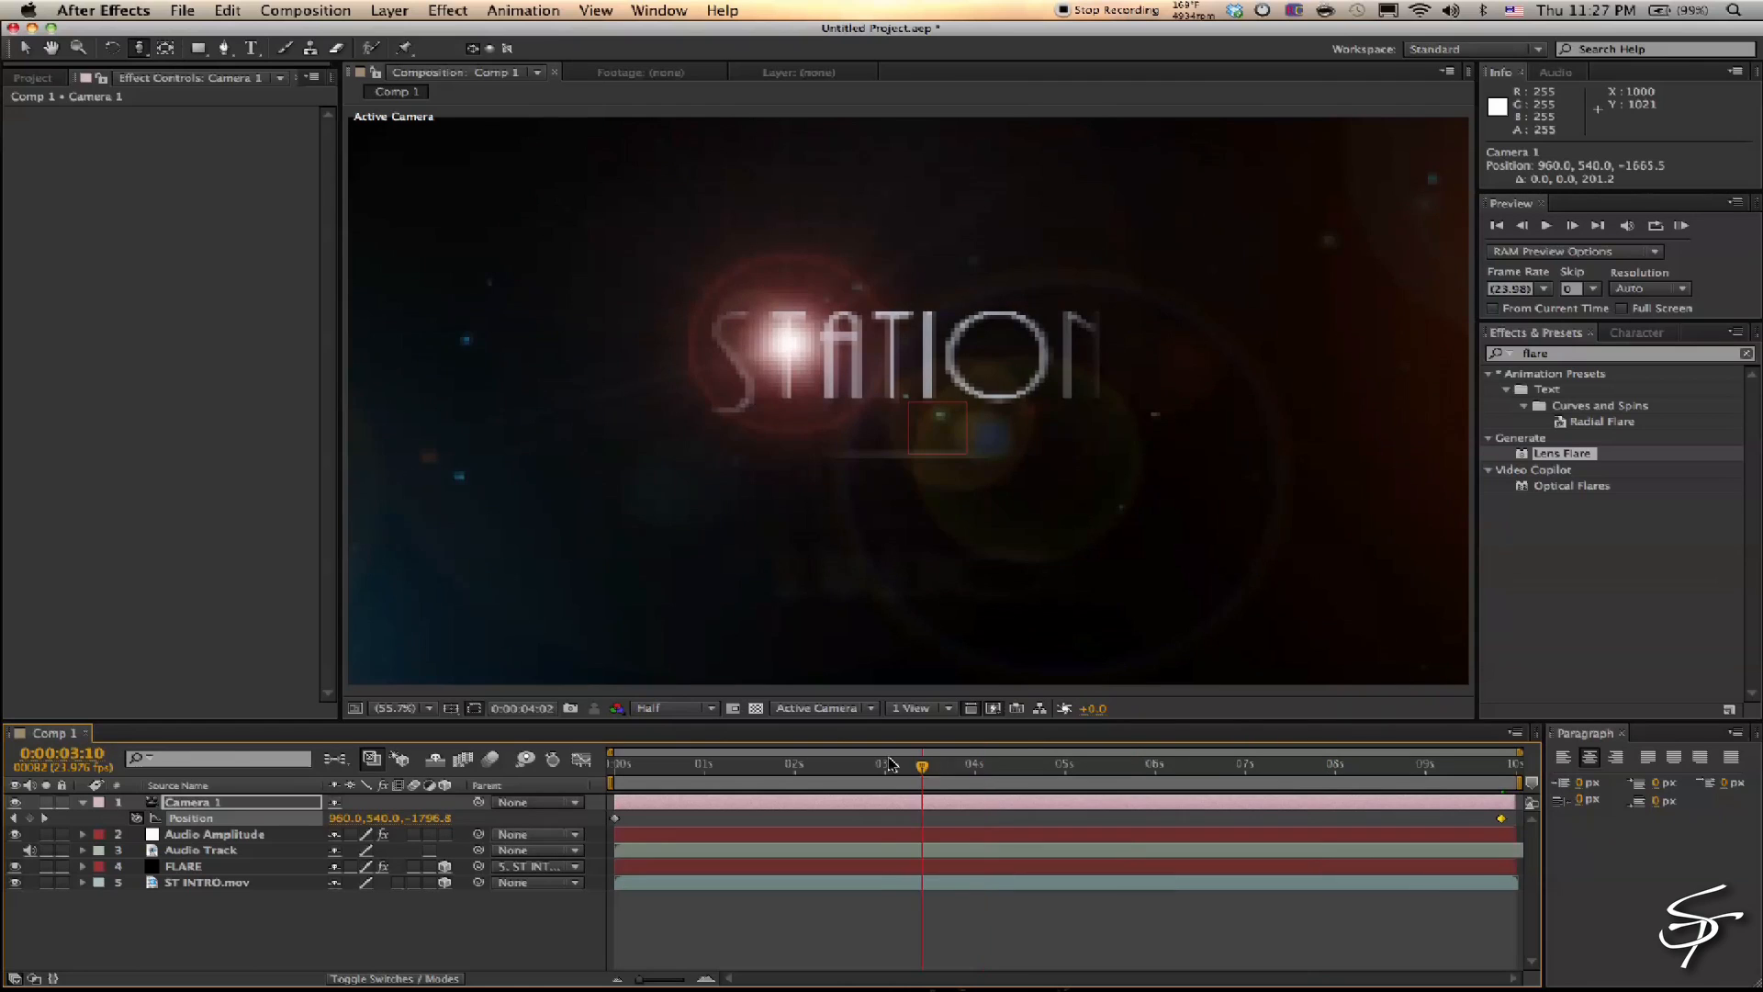
scroll(884, 544, "down", 1)
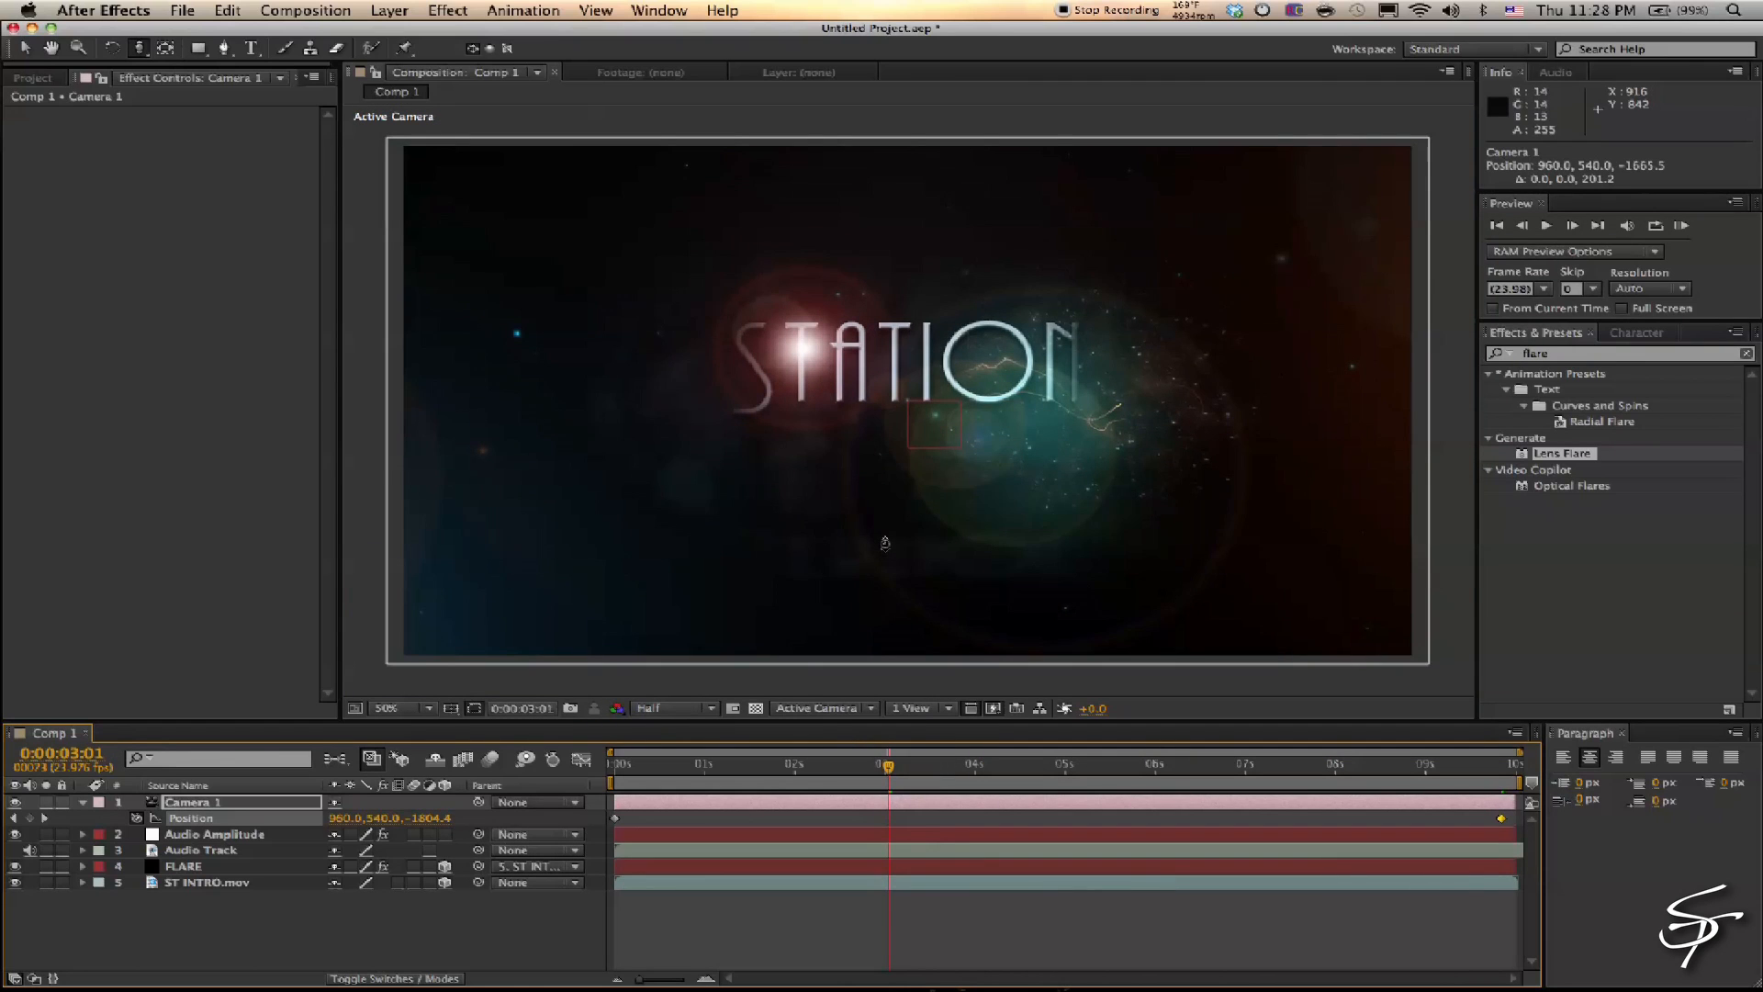
left_click_drag(1355, 776, 1415, 775)
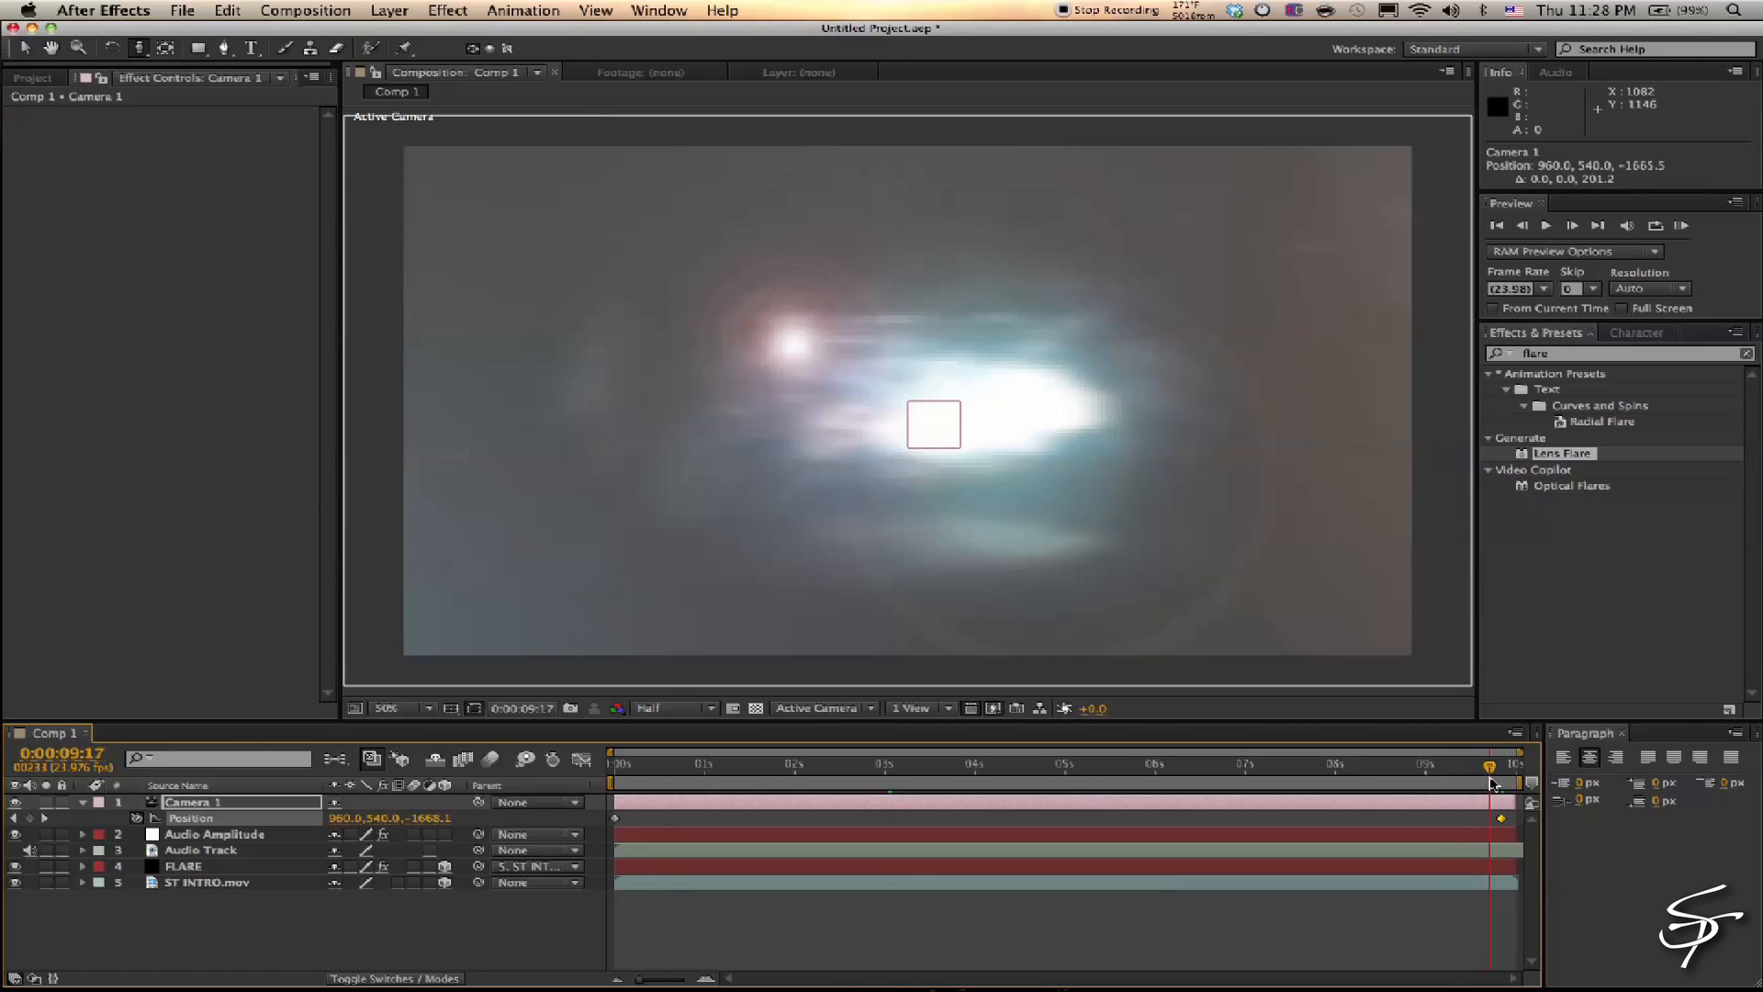
left_click_drag(1488, 782, 1163, 778)
key("Home")
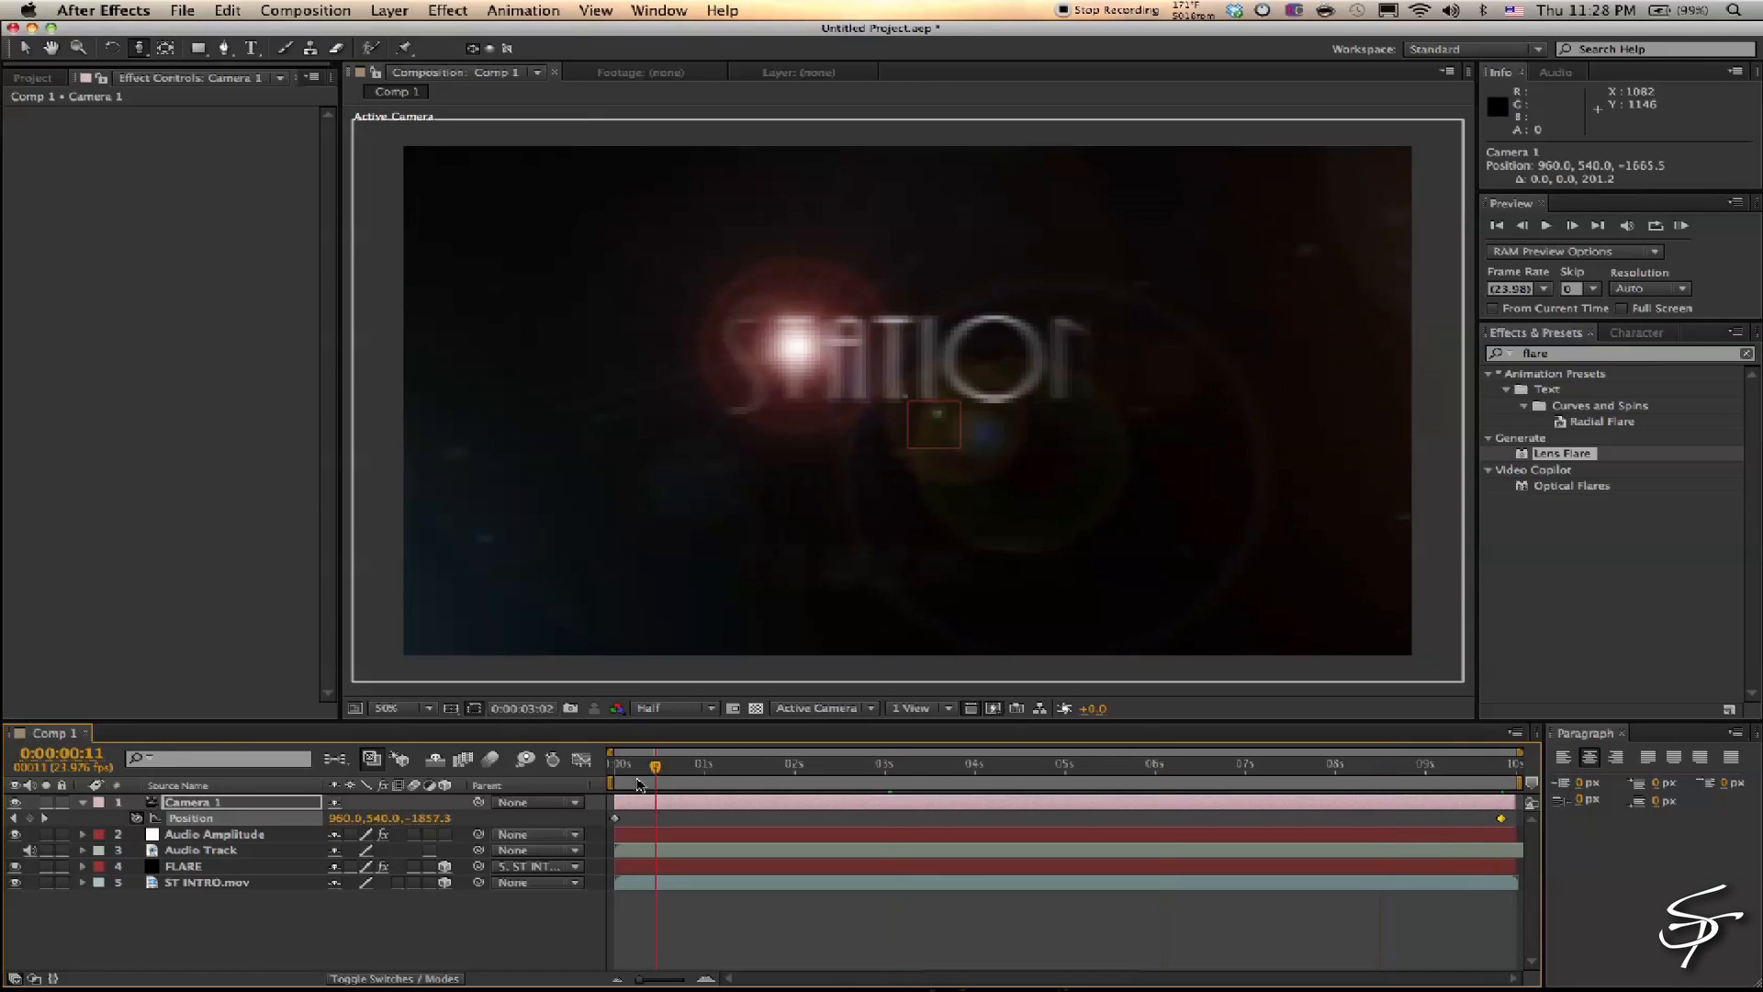
Enlarge the composition viewer and fit the composition's magnification to it
left_click_drag(584, 718, 582, 779)
left_click_drag(341, 699, 319, 702)
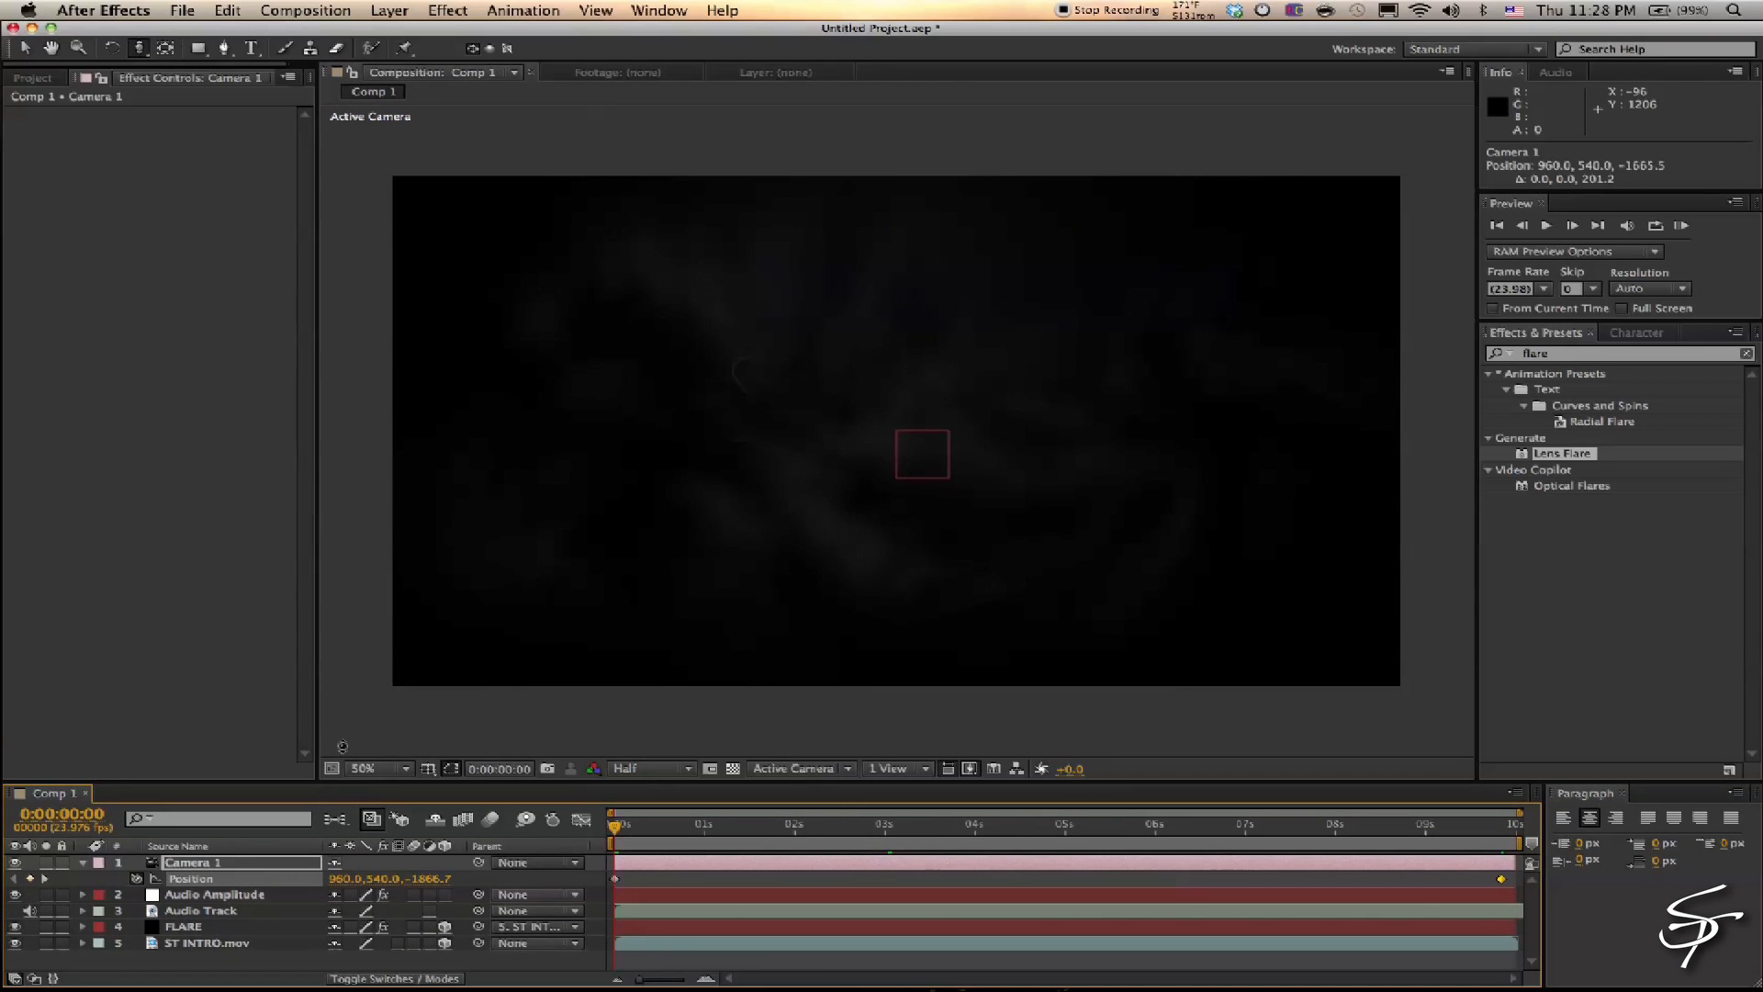
left_click(365, 769)
left_click(386, 687)
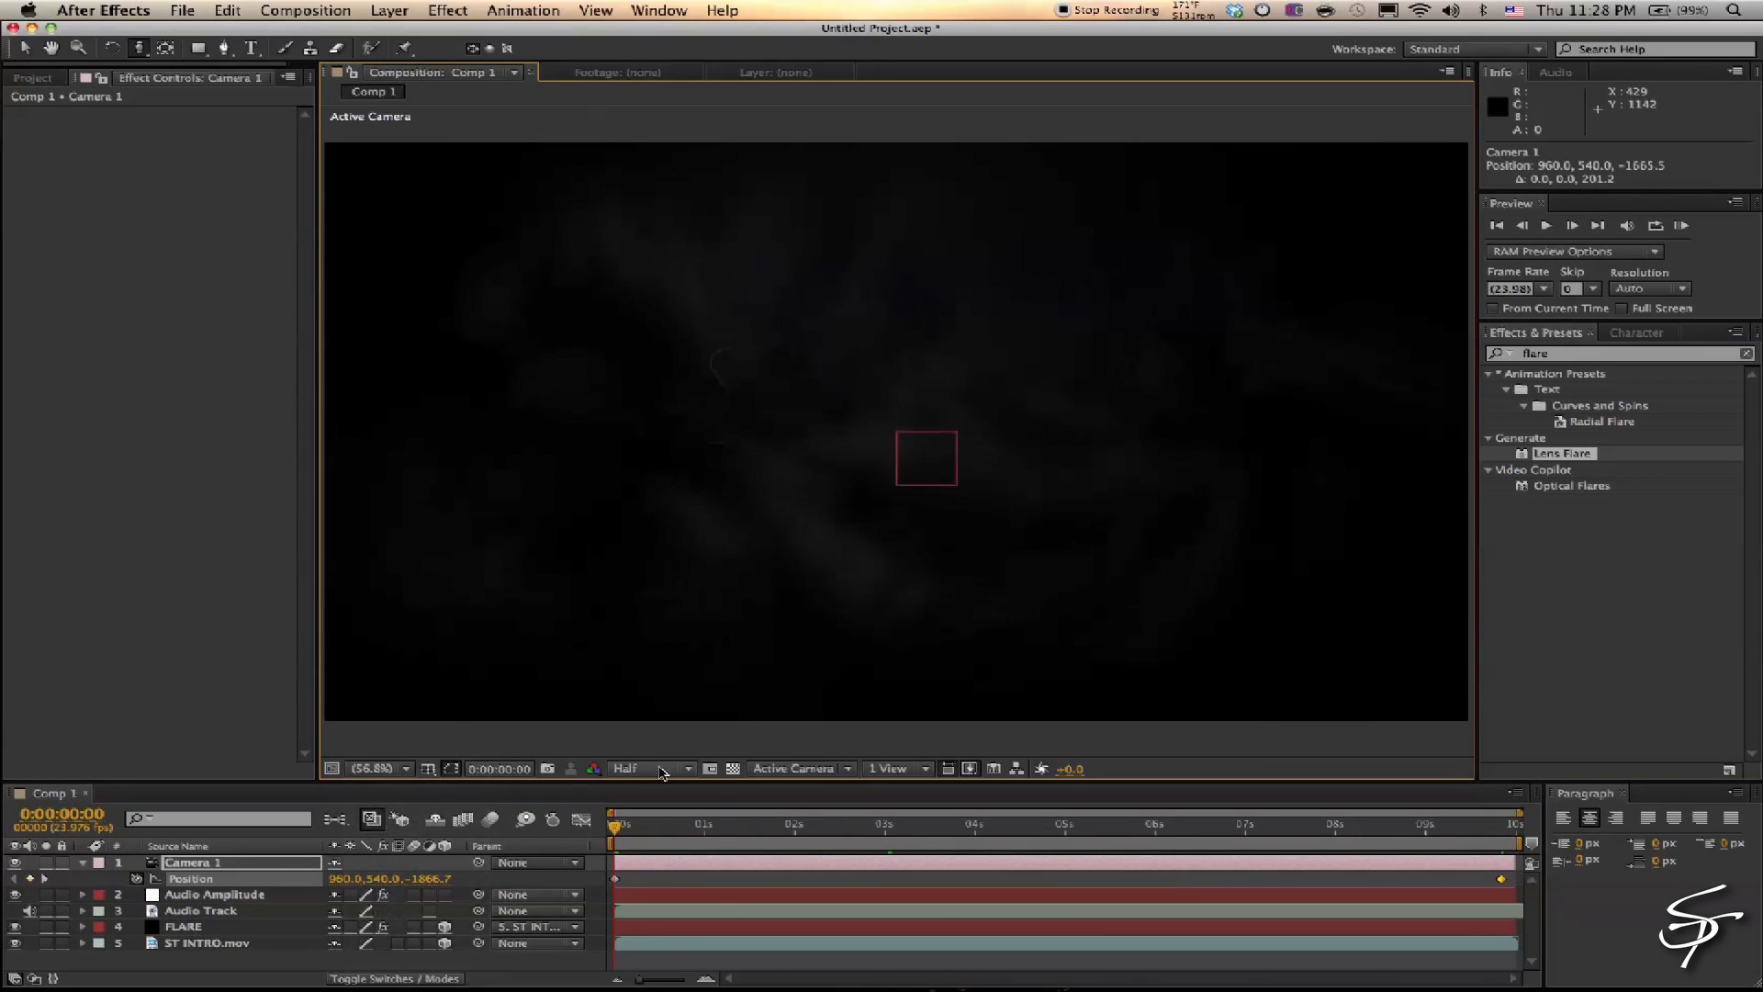
Set the viewer resolution to Full and start a RAM preview of the composition
left_click(652, 769)
left_click(640, 814)
left_click(1681, 225)
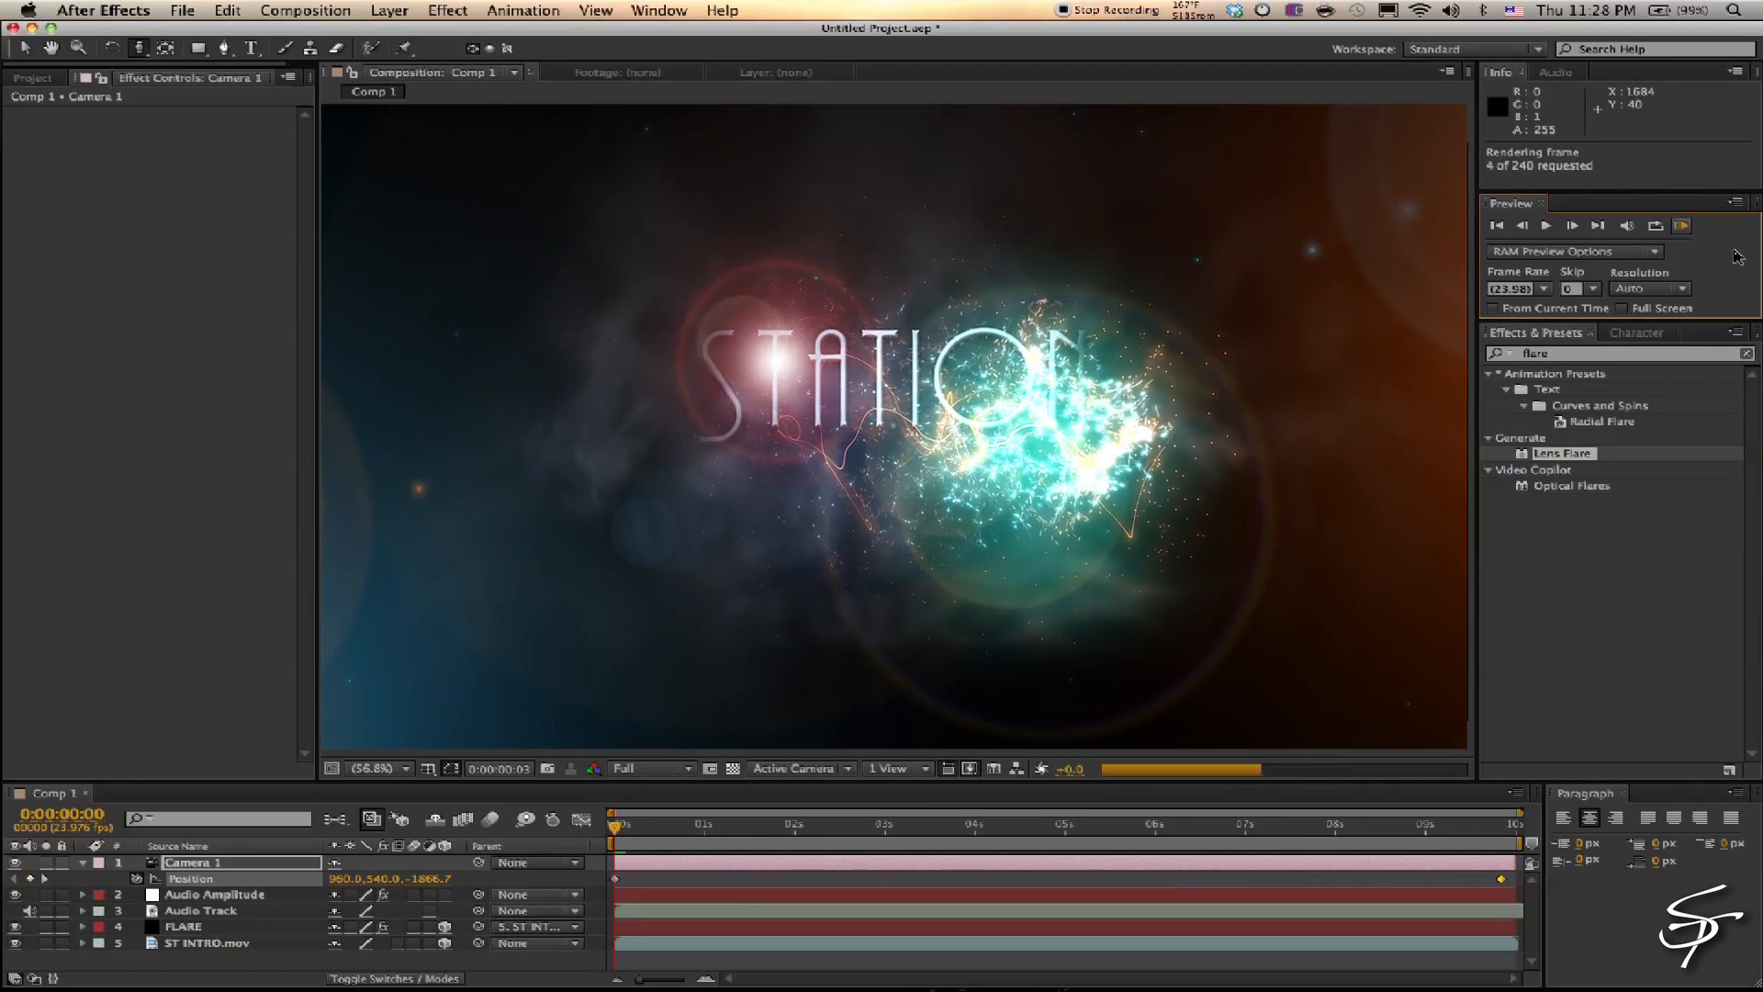